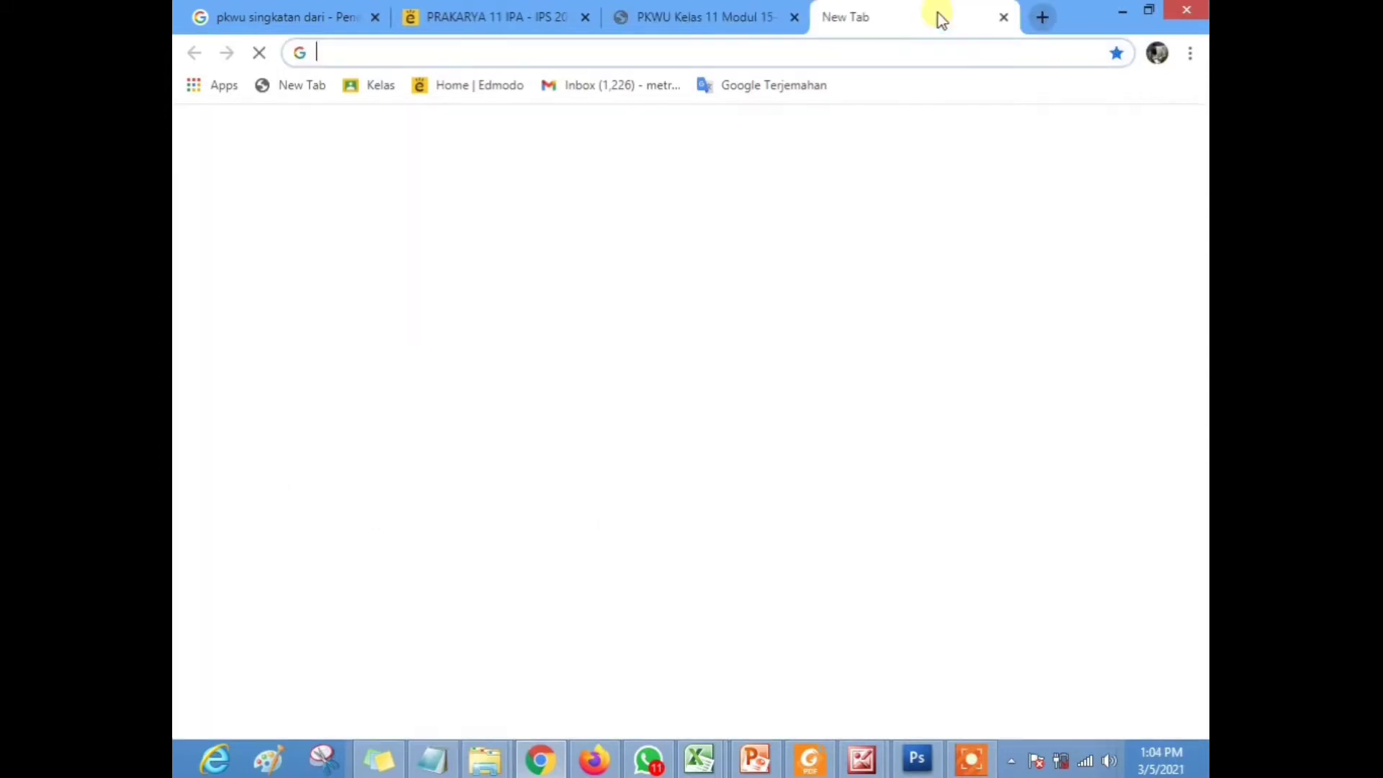
Open vectr.com and launch the online version of the vector editor with a new file
text(v)
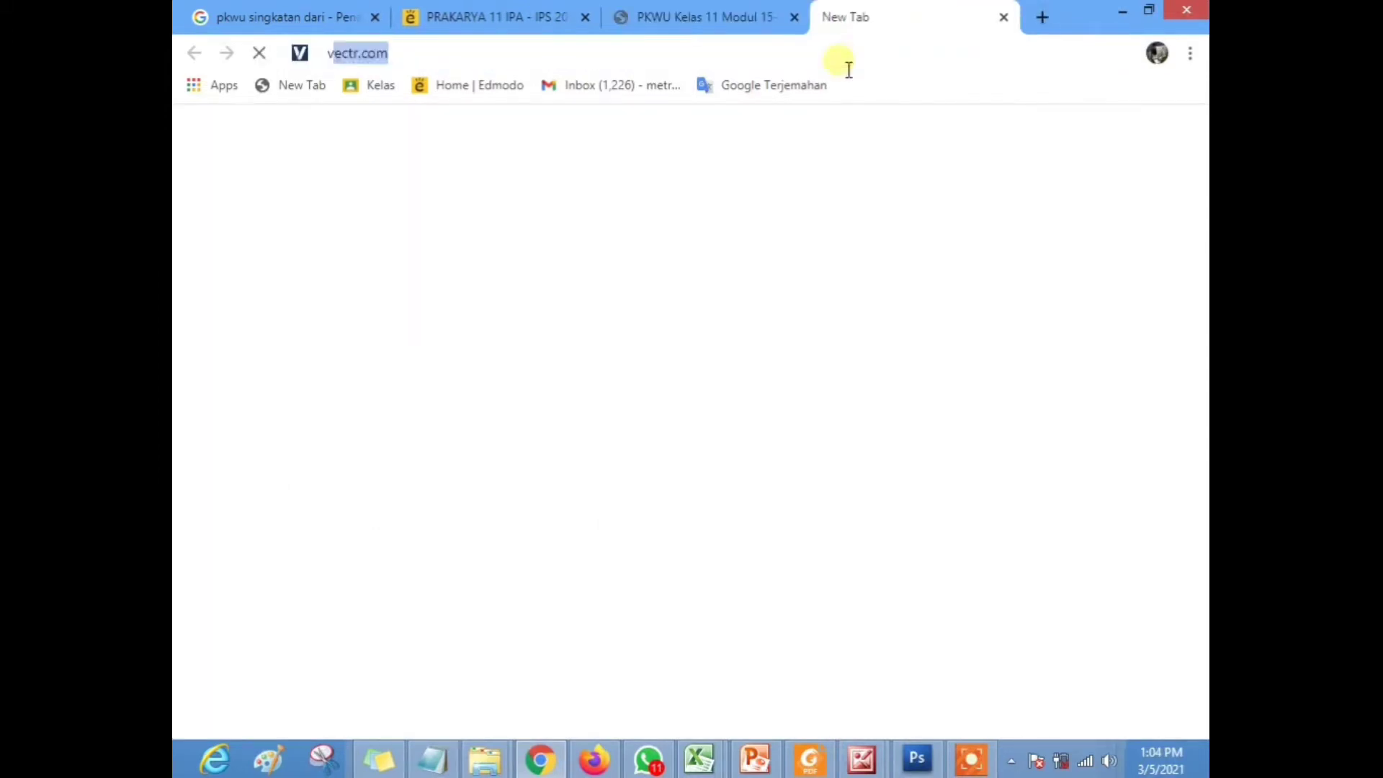
text(ectr)
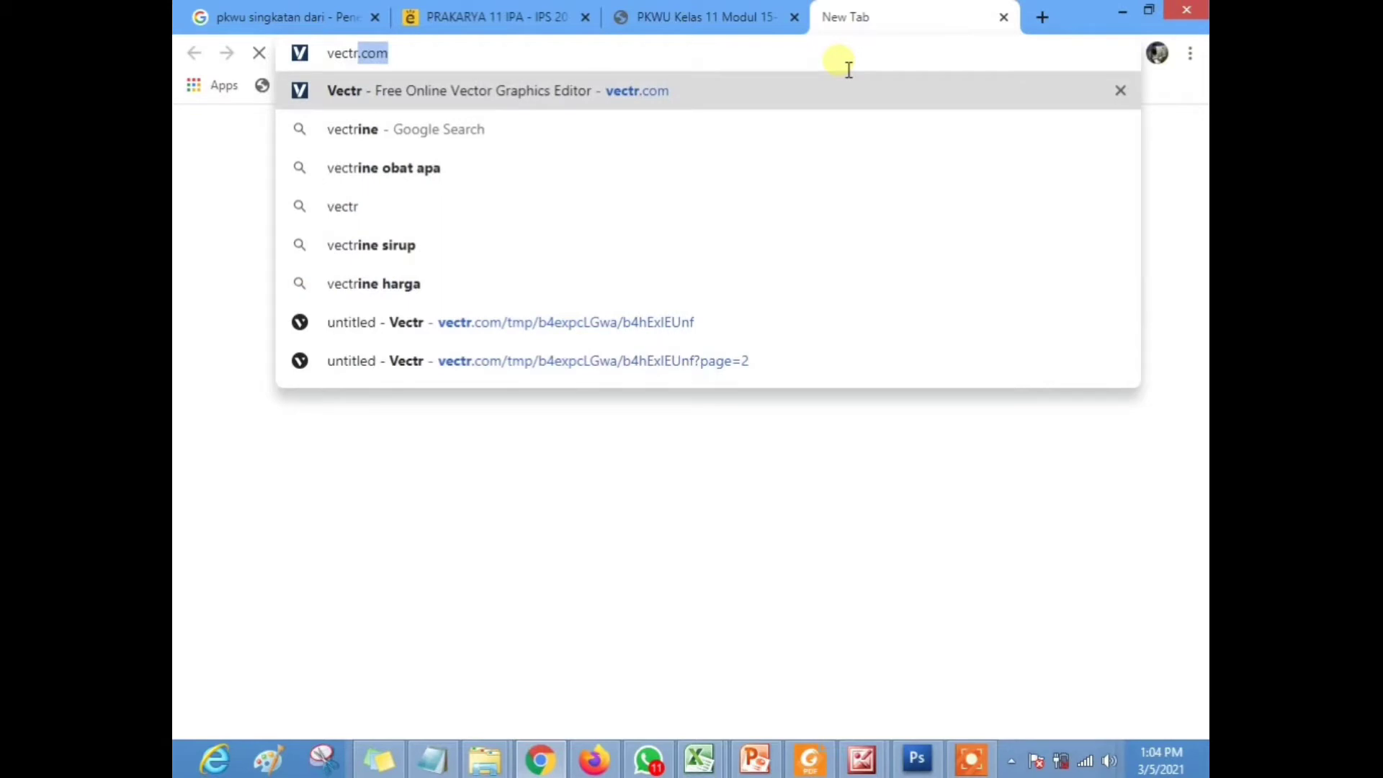
key(Return)
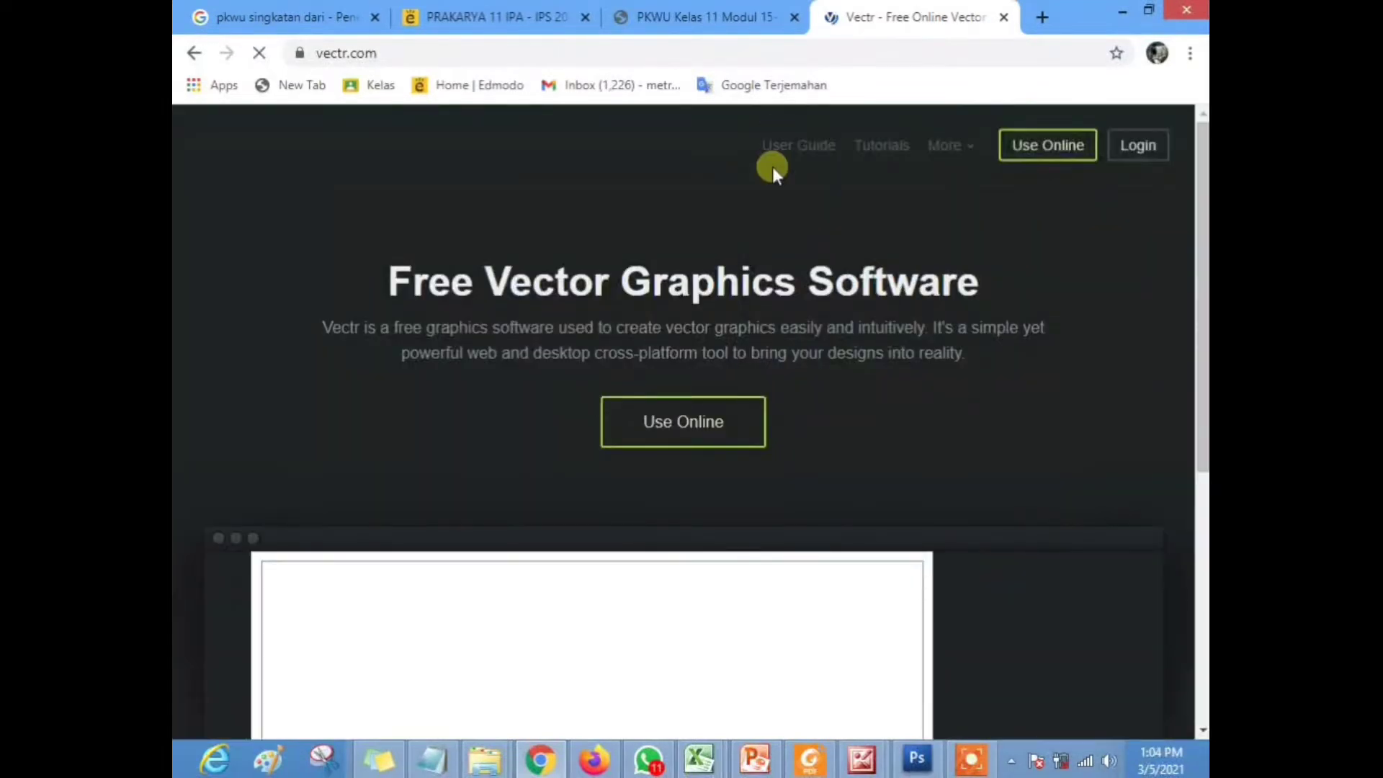
click(1136, 152)
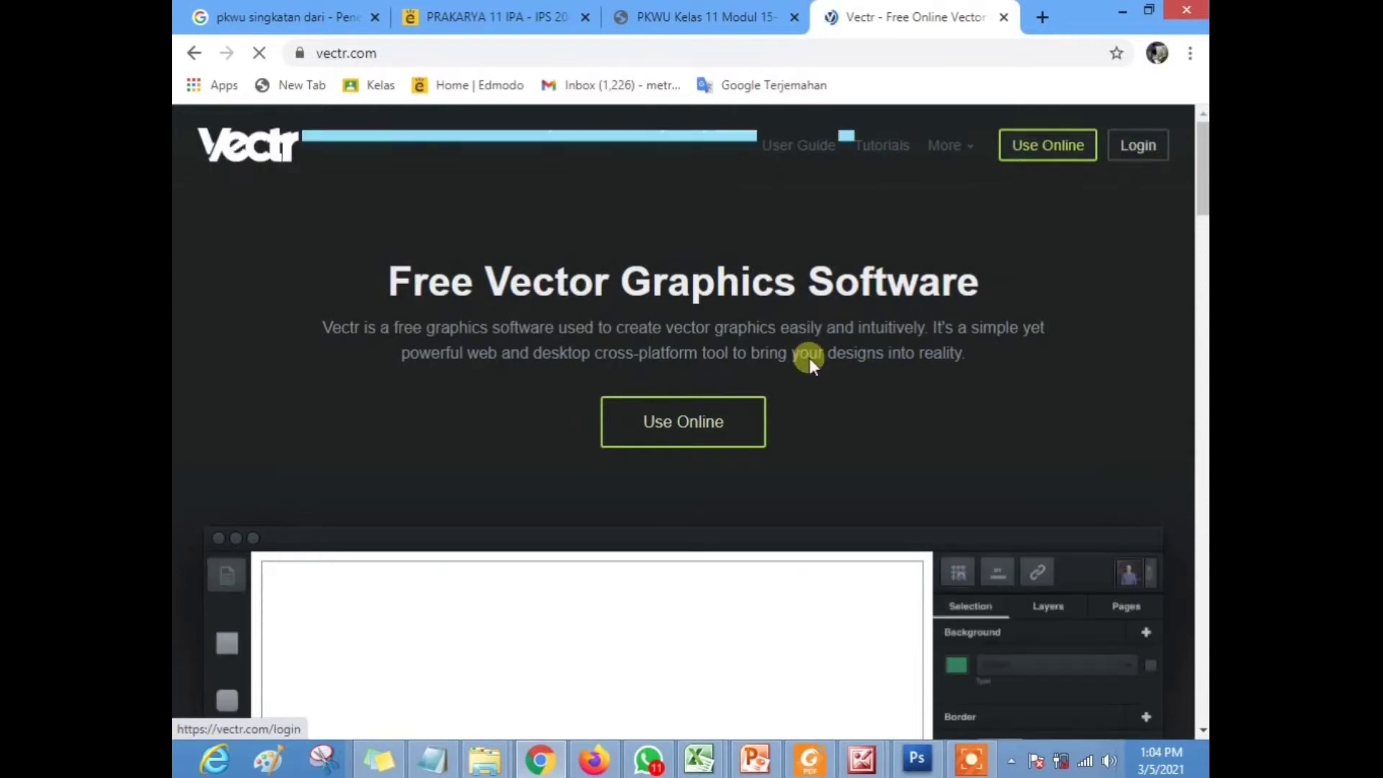
click(723, 426)
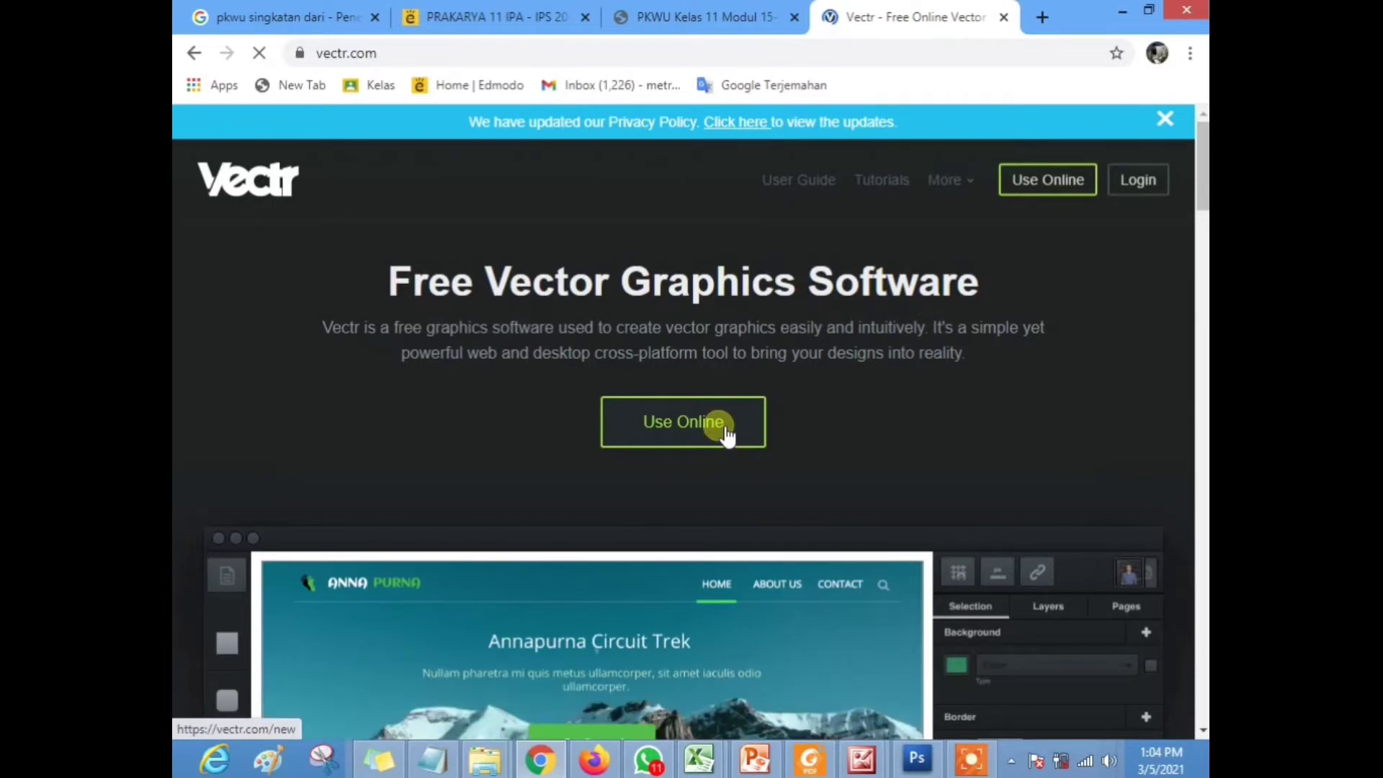
click(724, 428)
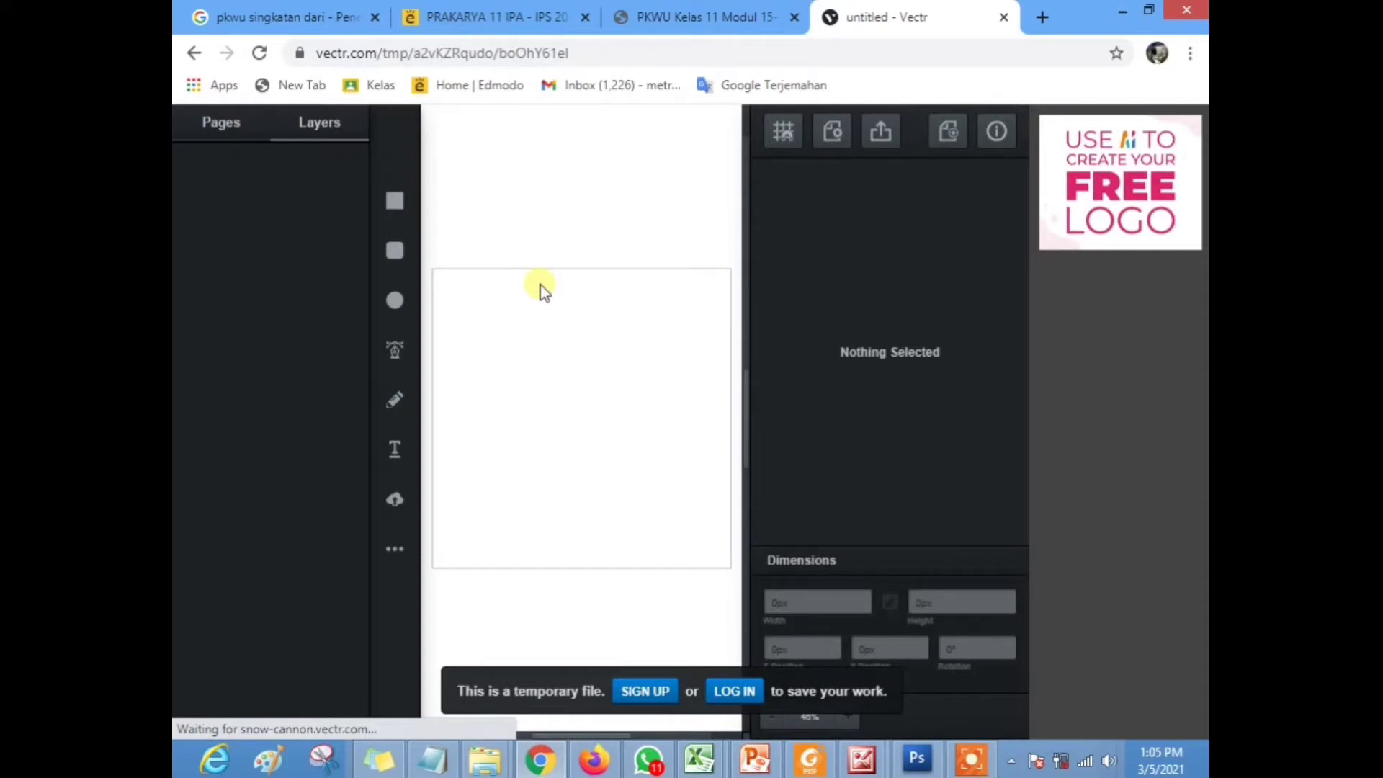
Draw a circle about 283 px in diameter near the middle of the page
click(405, 307)
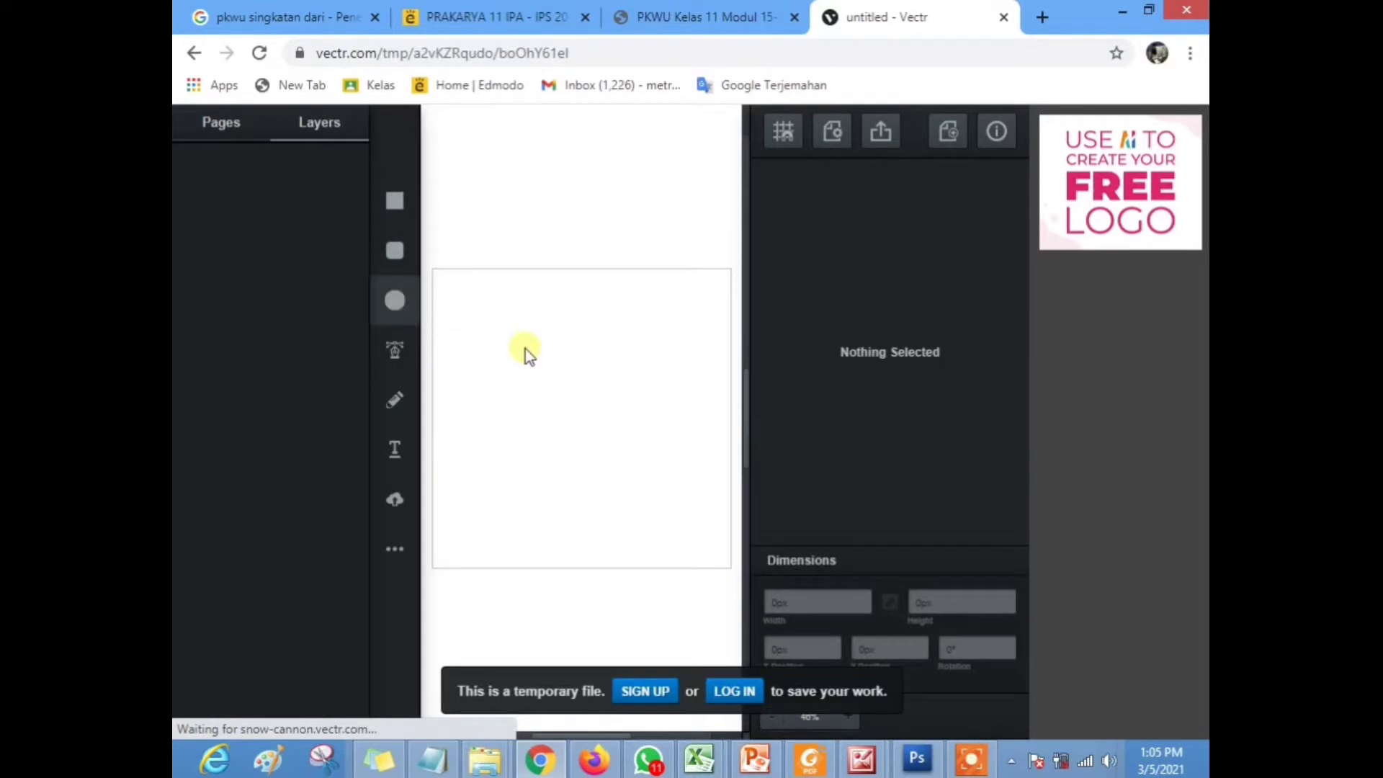
drag(525, 348, 684, 522)
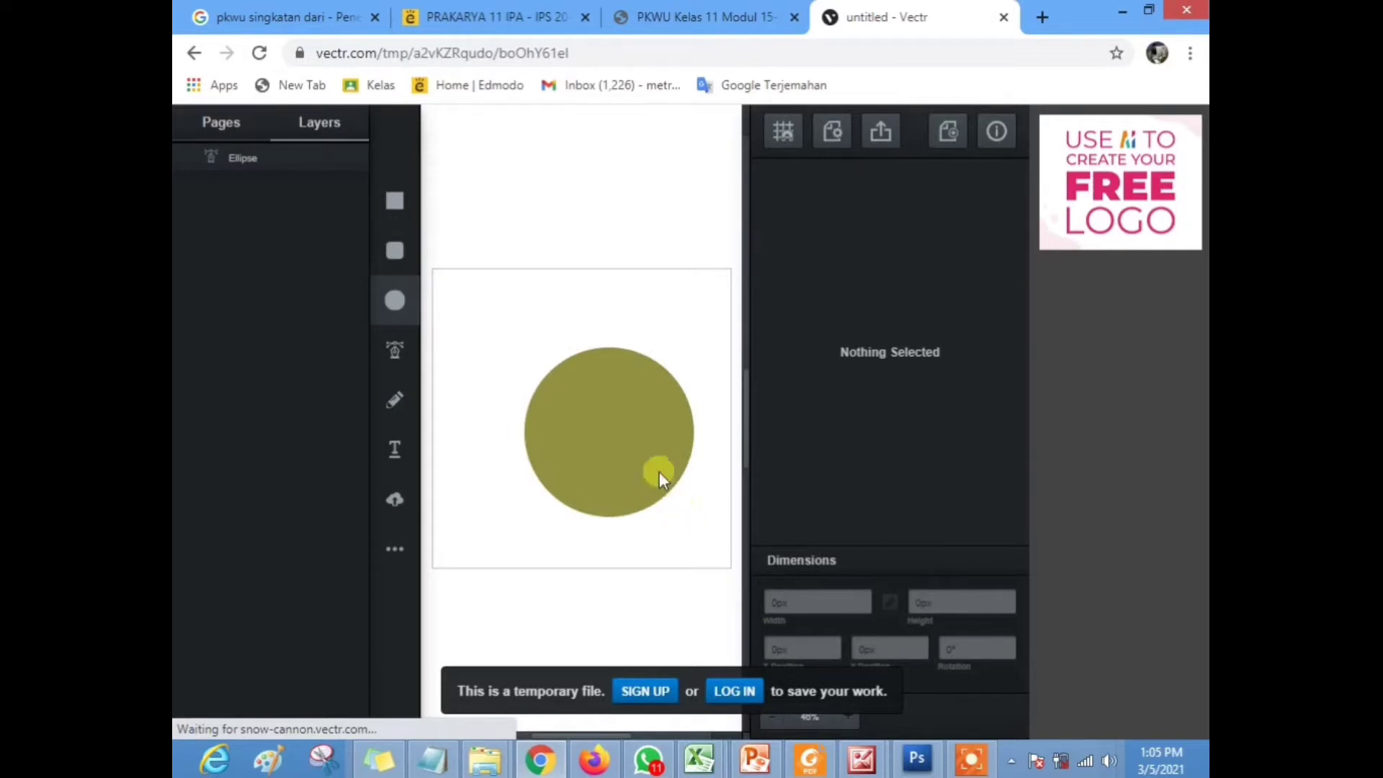
drag(659, 471, 656, 468)
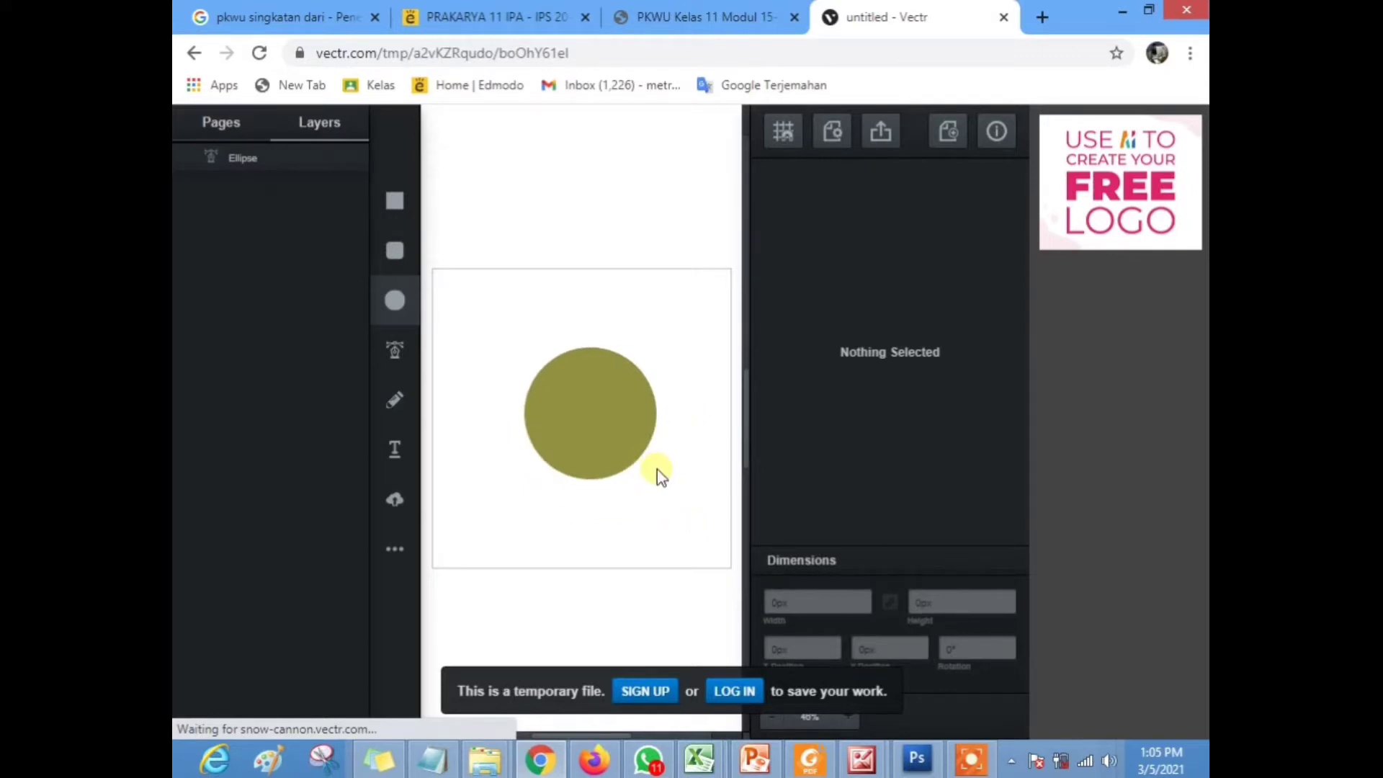
Change the circle's background color to a pale mint green
click(603, 390)
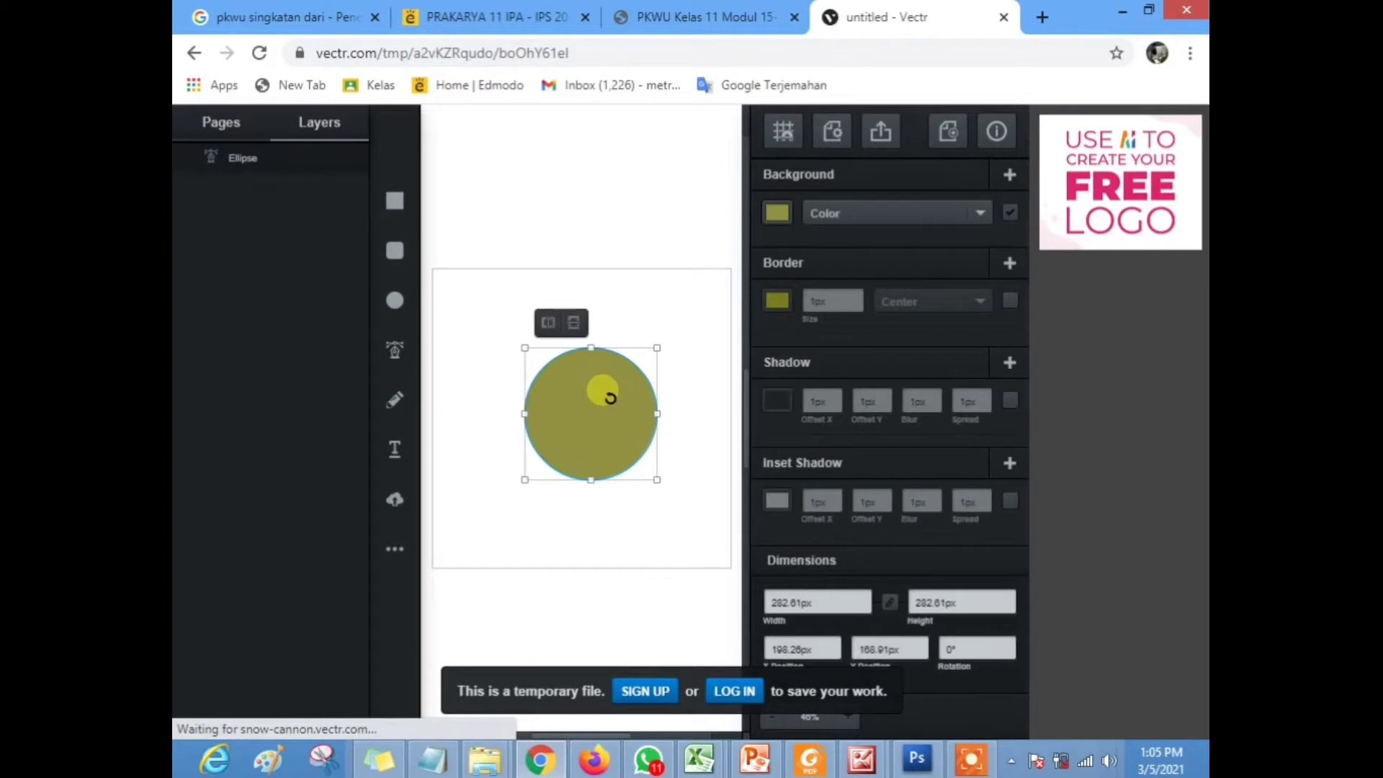
click(777, 214)
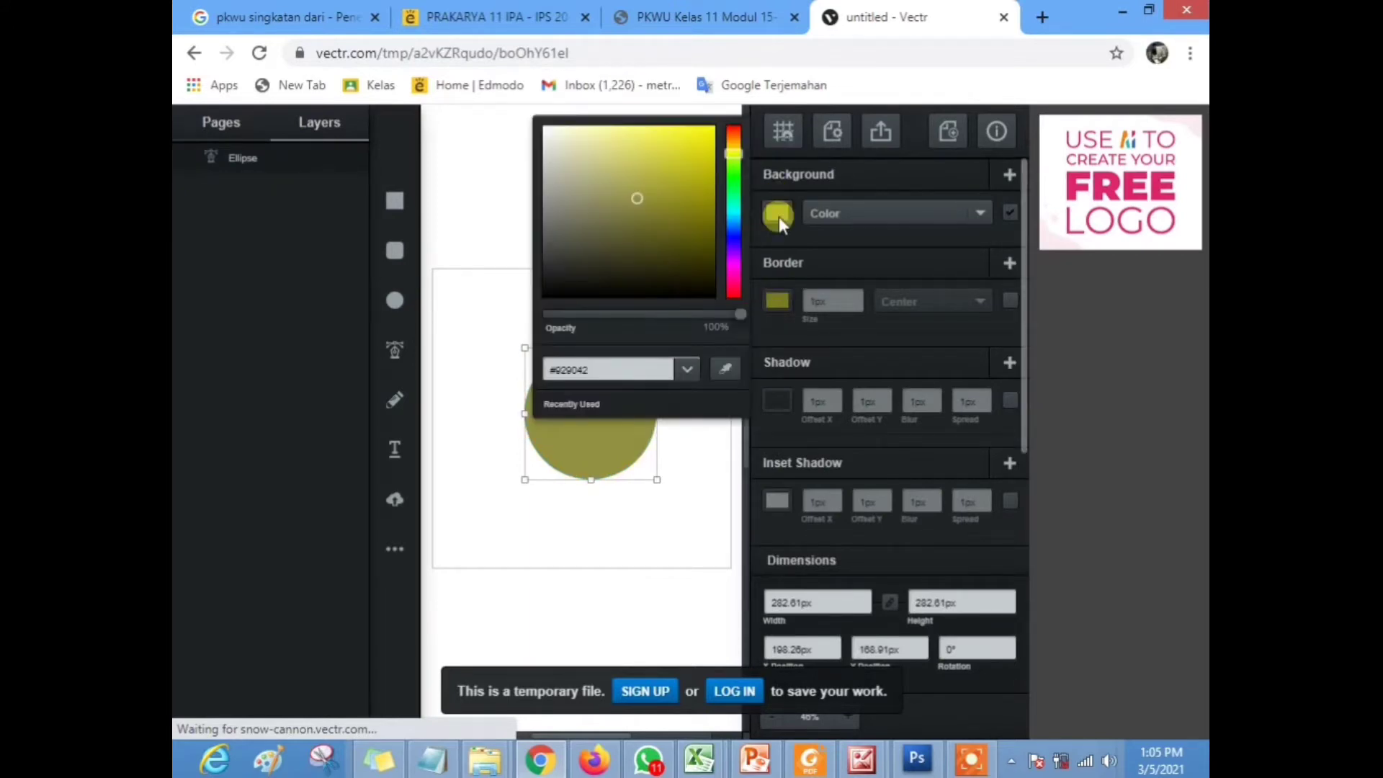
click(732, 154)
drag(732, 153, 733, 205)
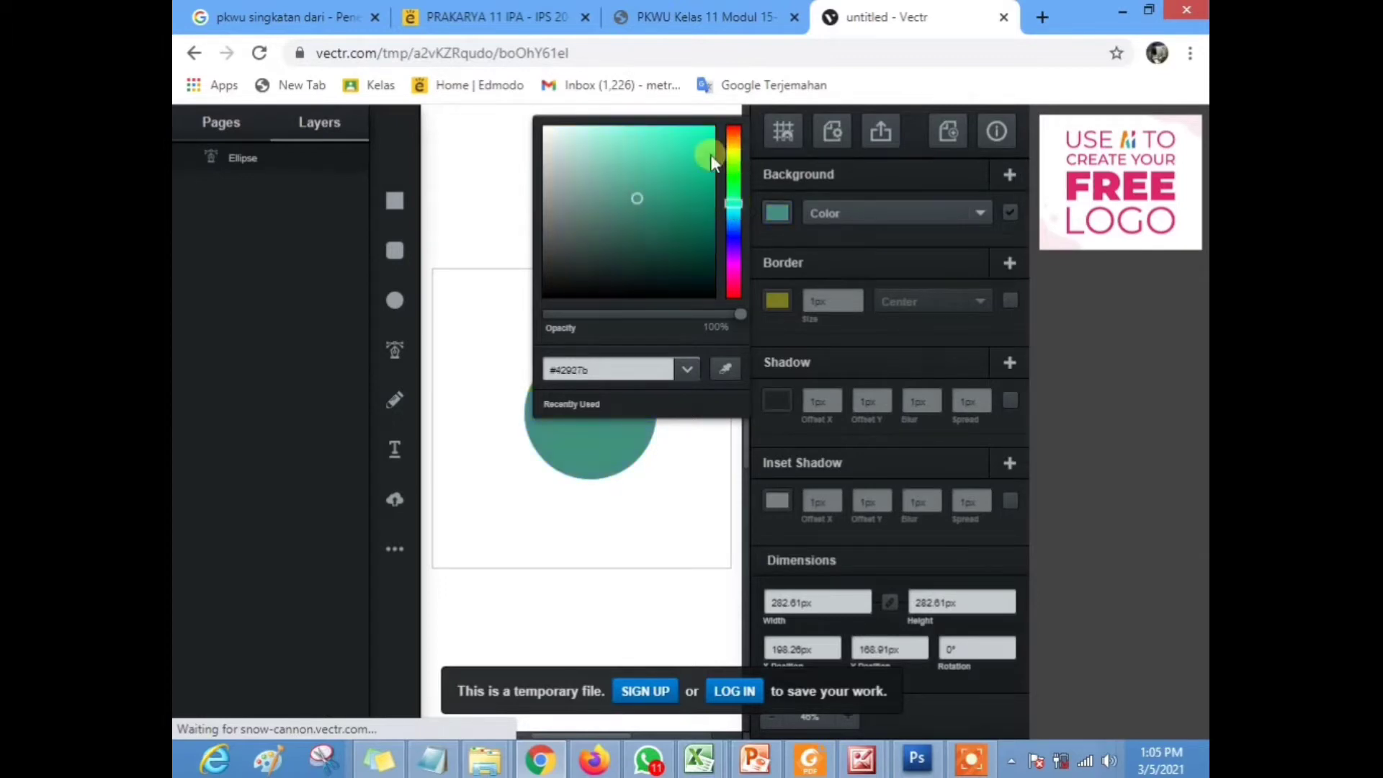
click(598, 136)
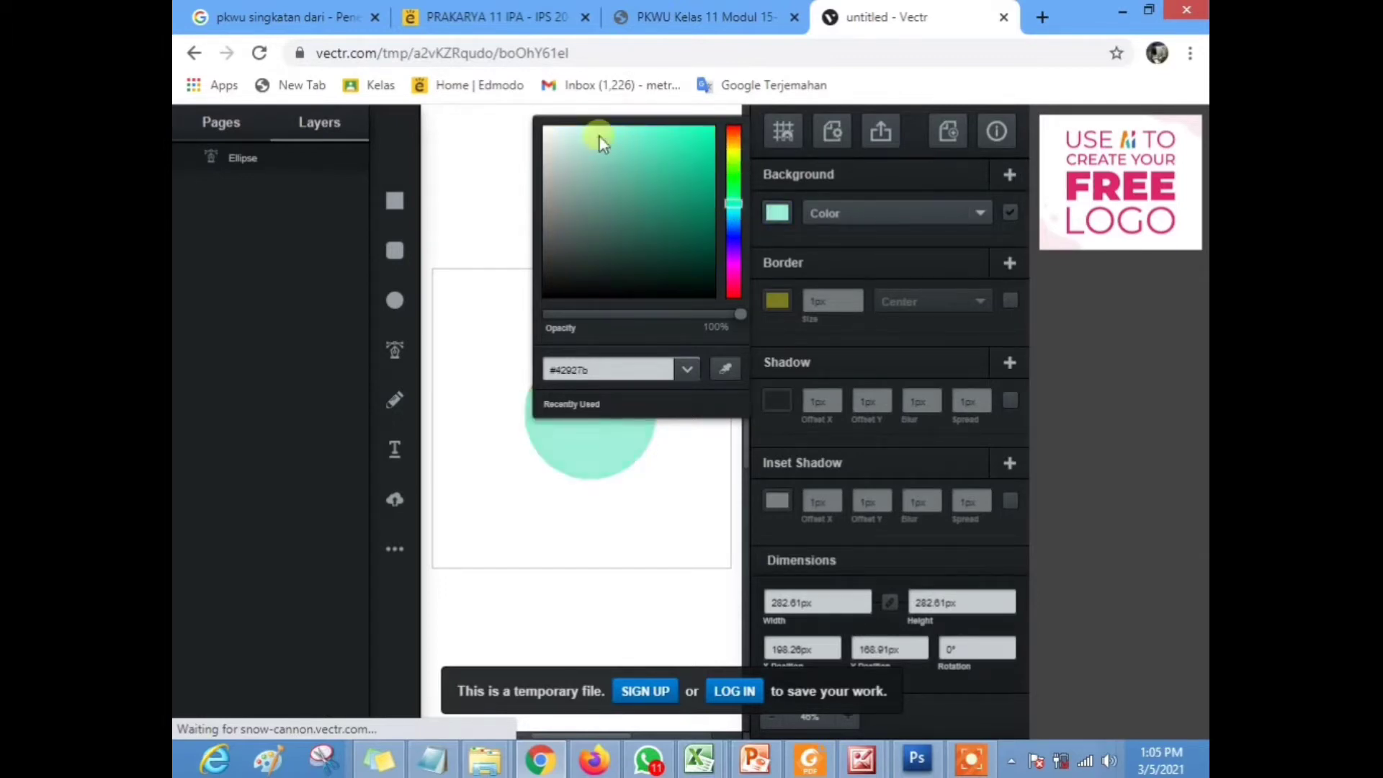
mouse_move(600, 137)
mouse_down()
mouse_move(611, 137)
mouse_move(587, 130)
mouse_up()
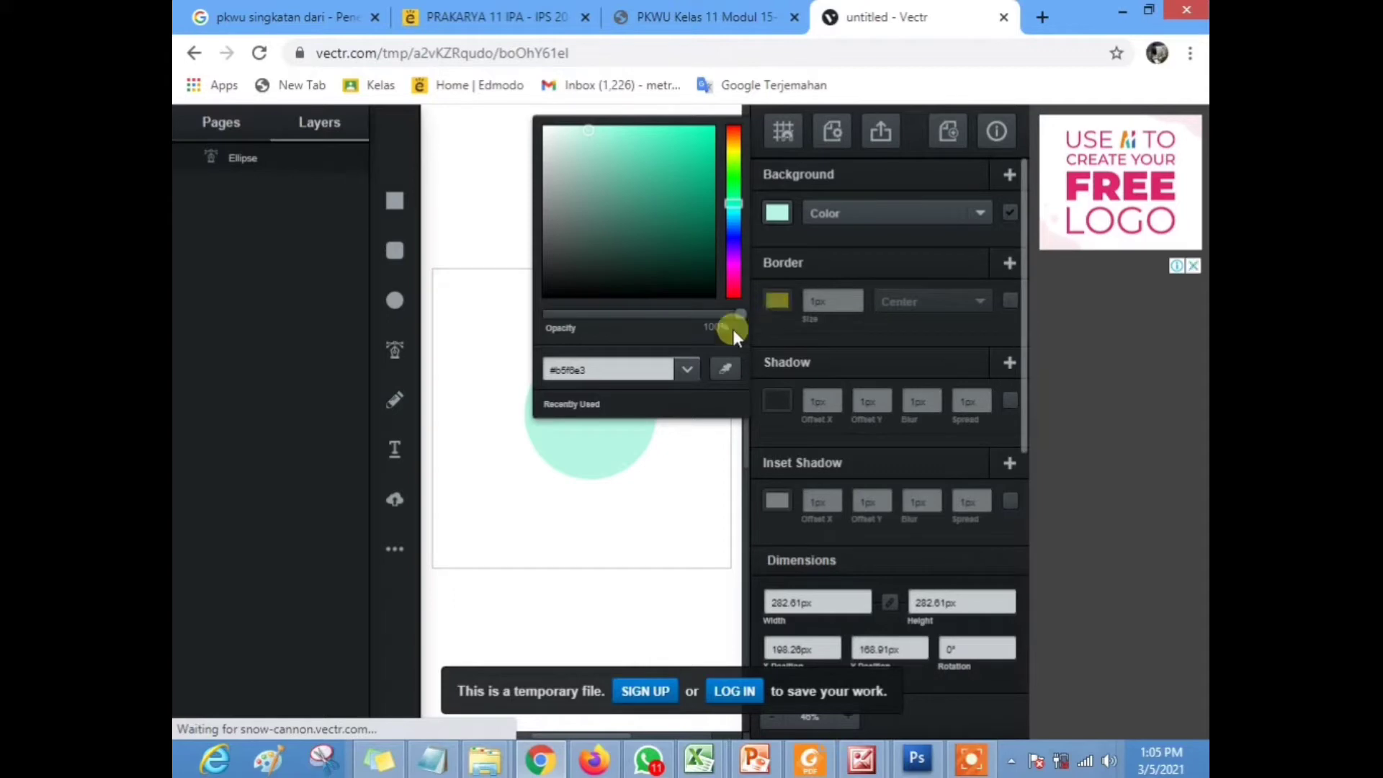
click(731, 452)
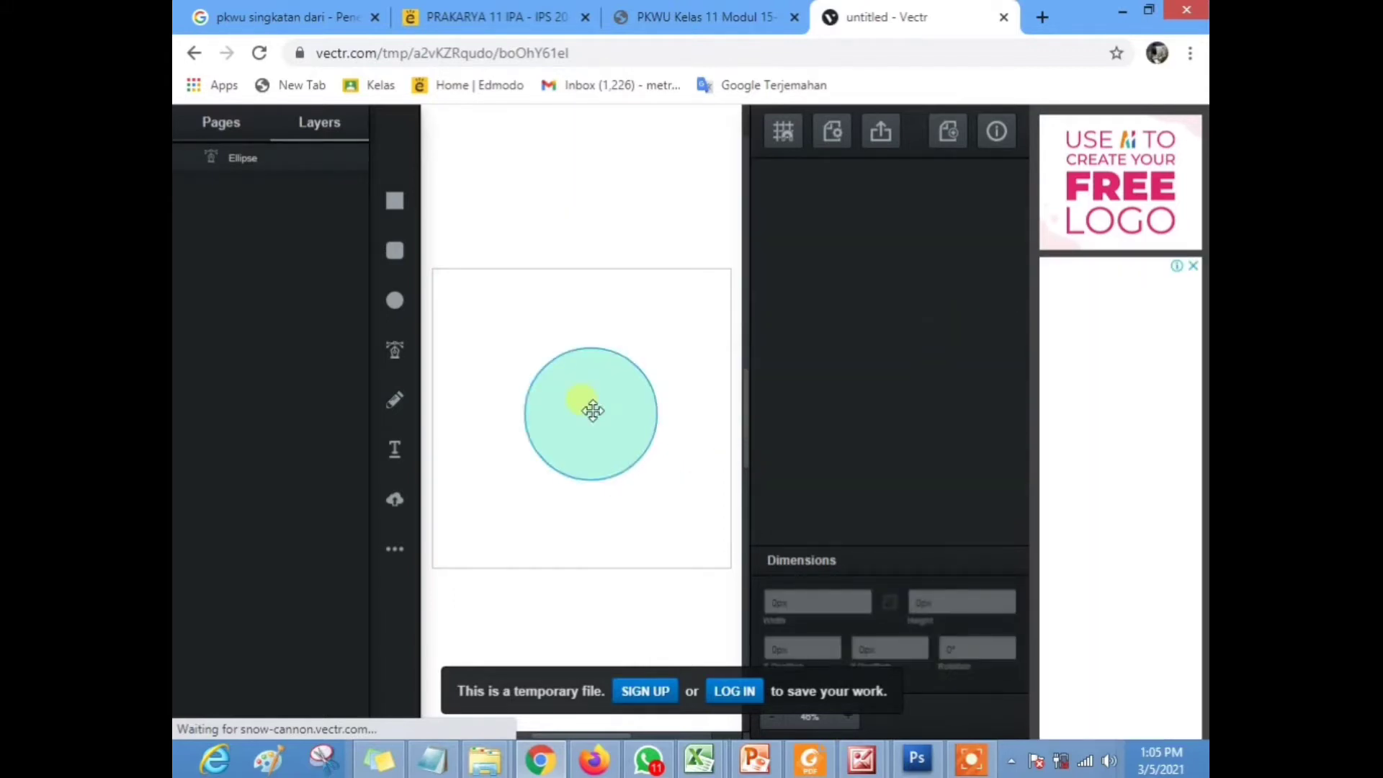
Enable the circle's border with the red color #e40d36 and a size of 5 px
click(593, 411)
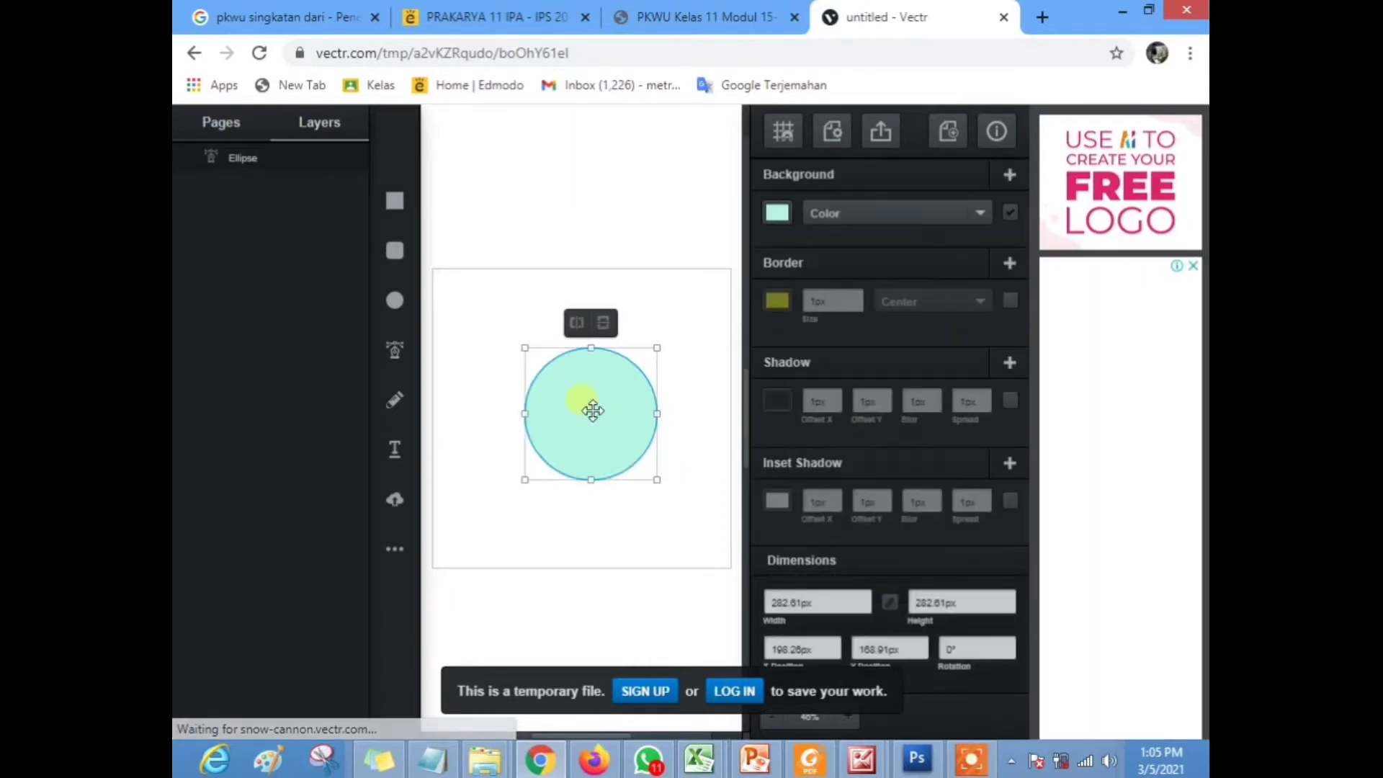
click(1009, 300)
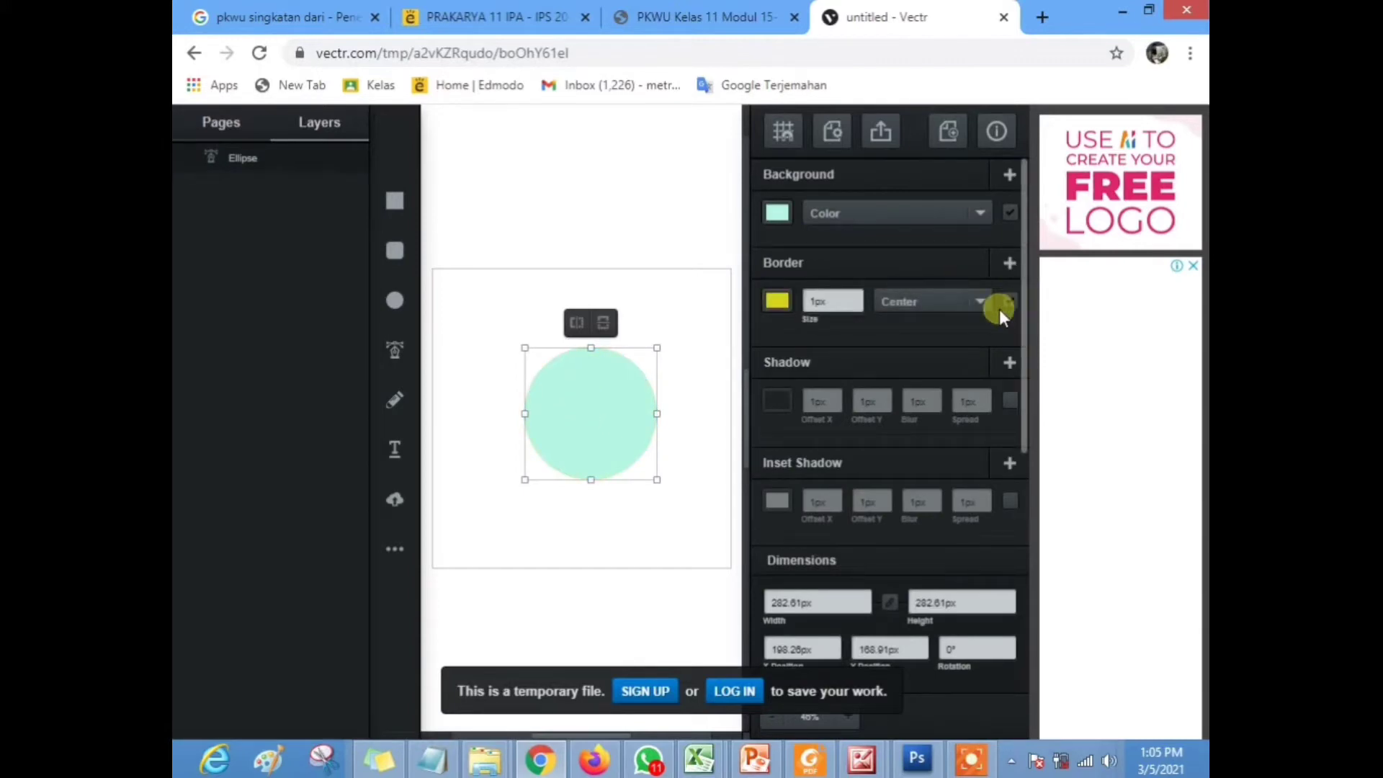
click(777, 301)
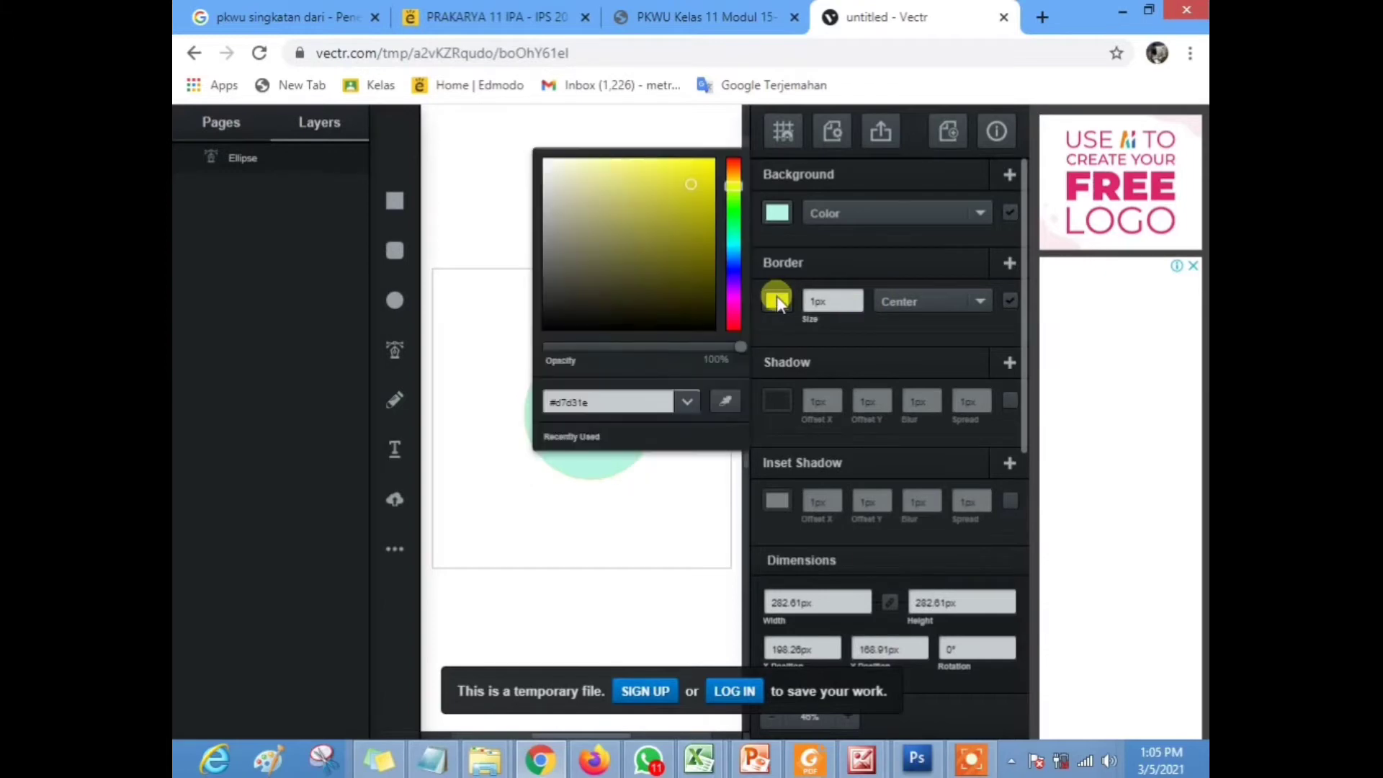
click(731, 326)
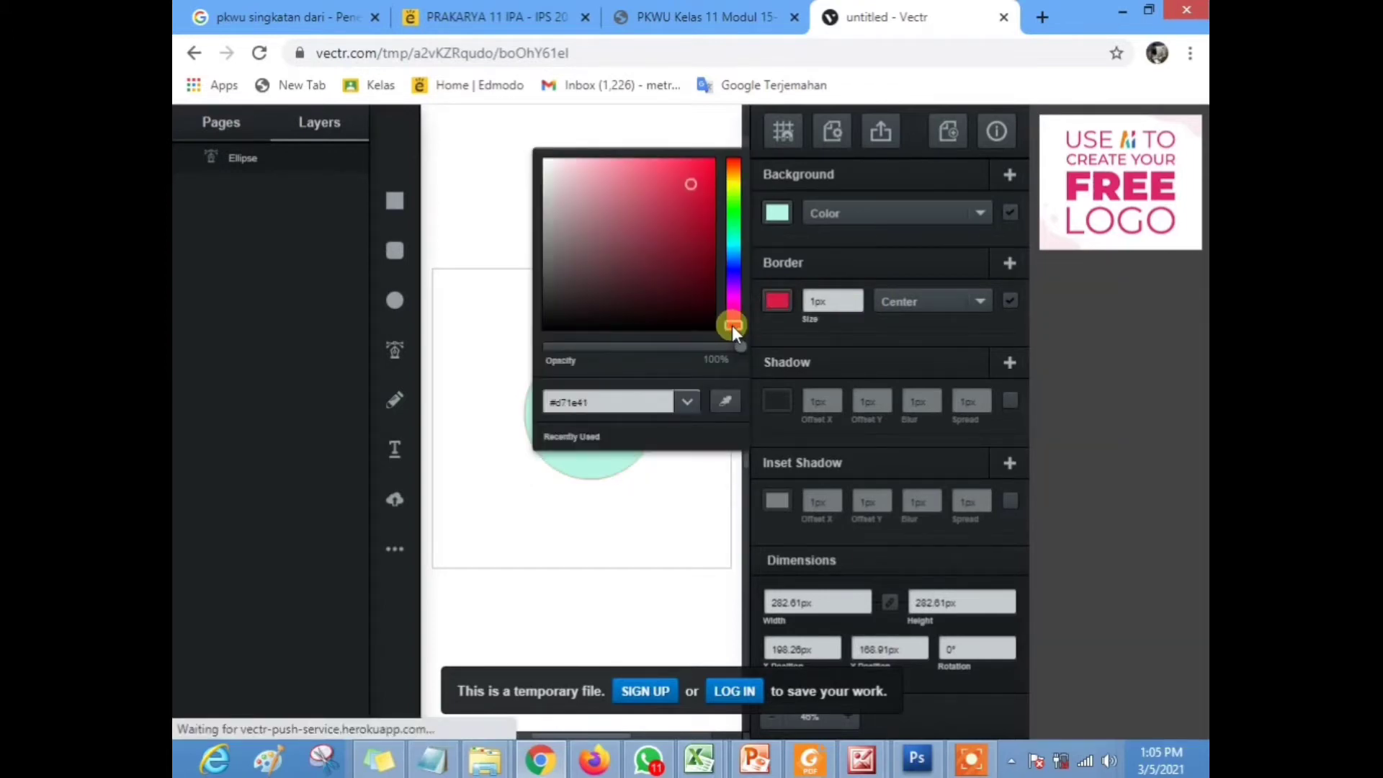
click(705, 177)
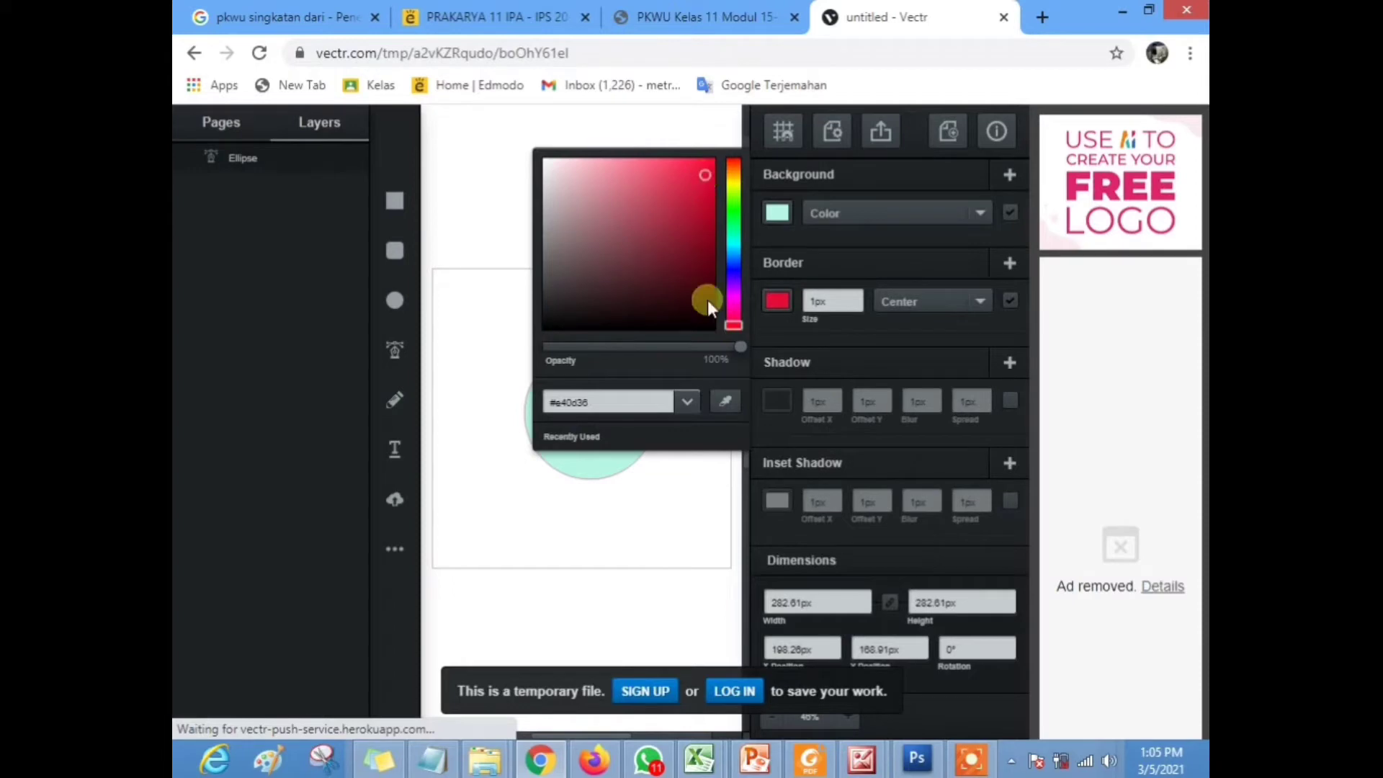
click(674, 493)
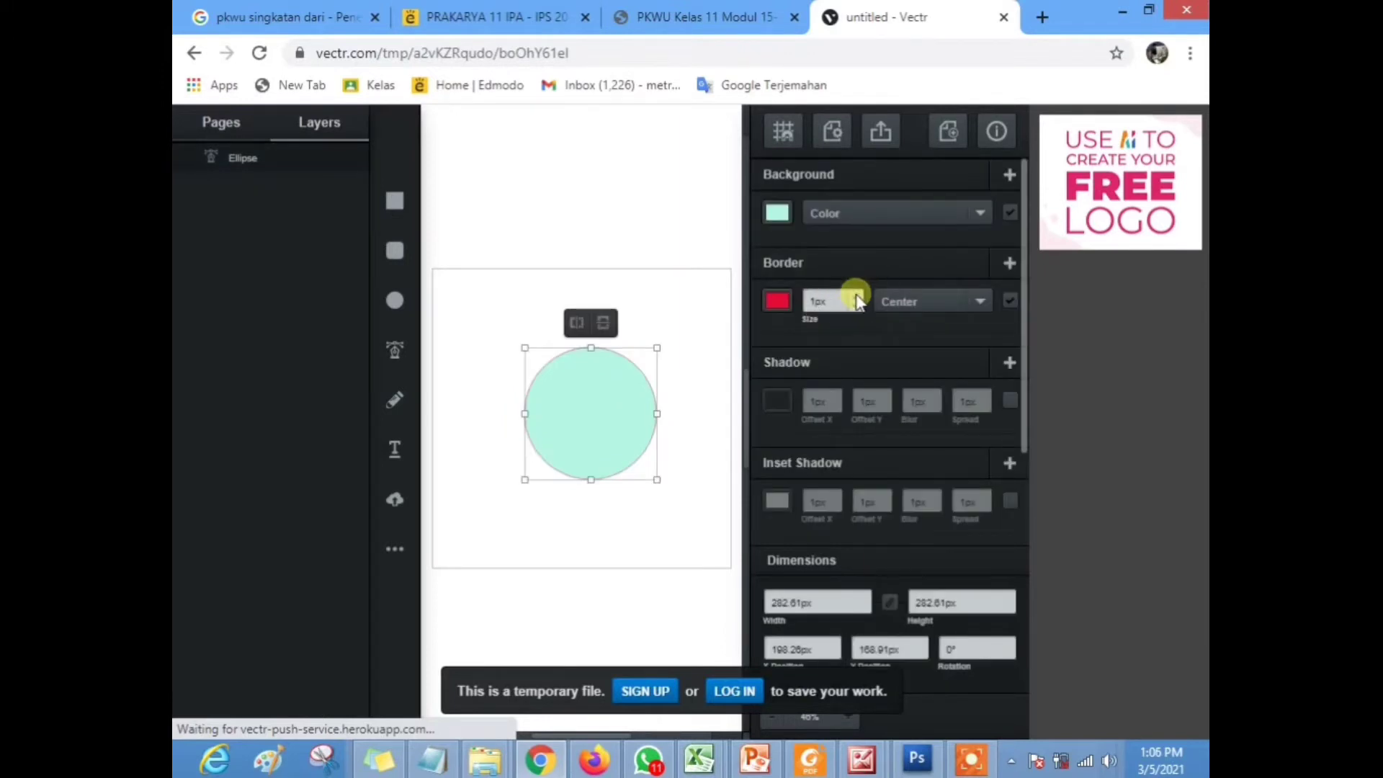
click(857, 301)
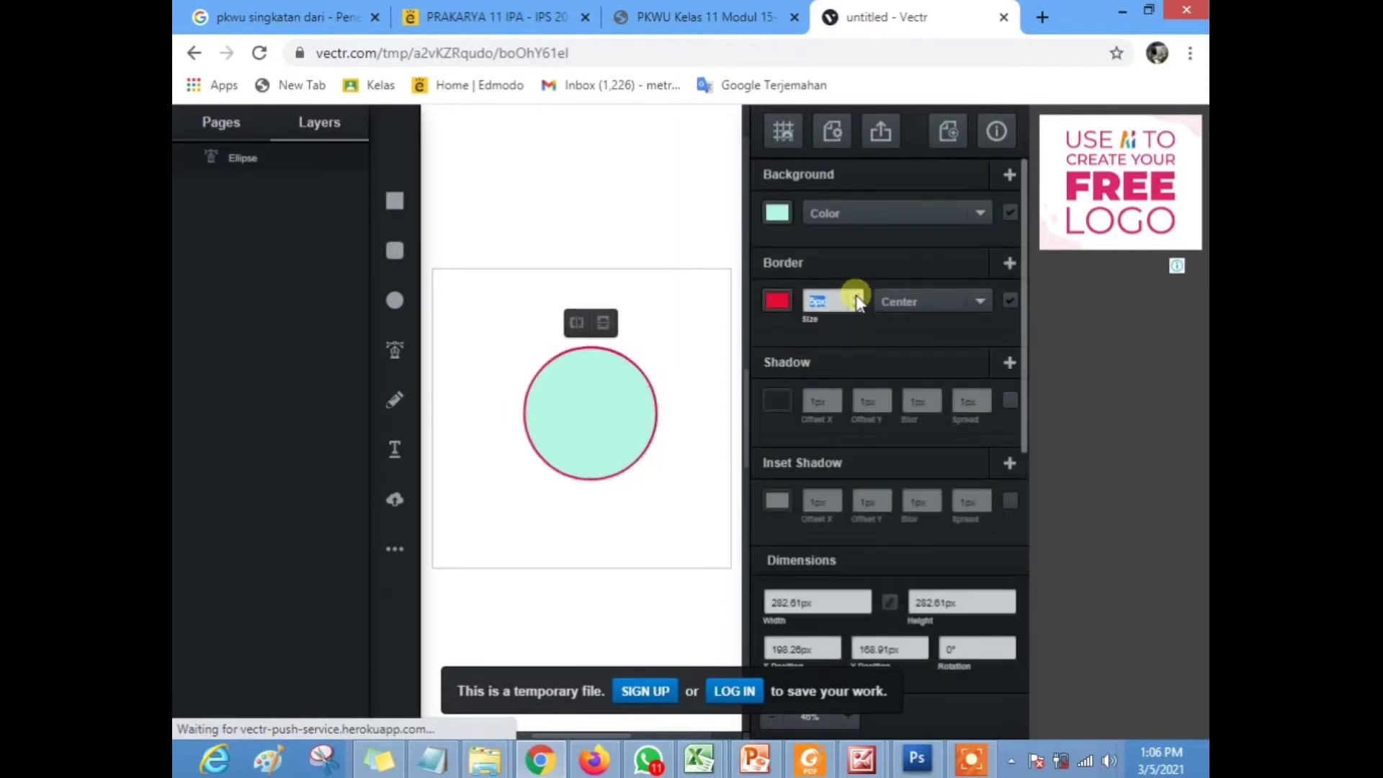
Duplicate the circle, shrink the copy to about 172 px, and place it over the large circle's lower edge
right_click(613, 386)
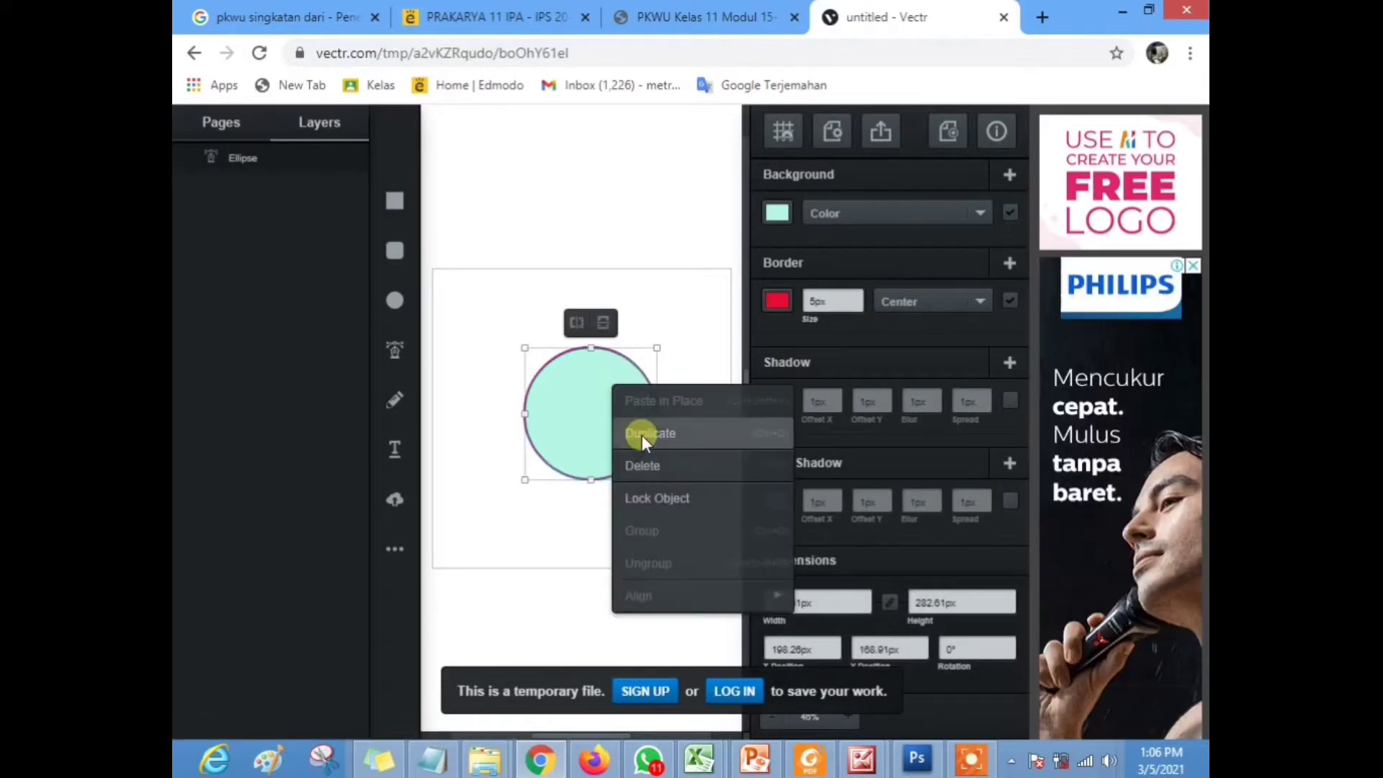
click(642, 435)
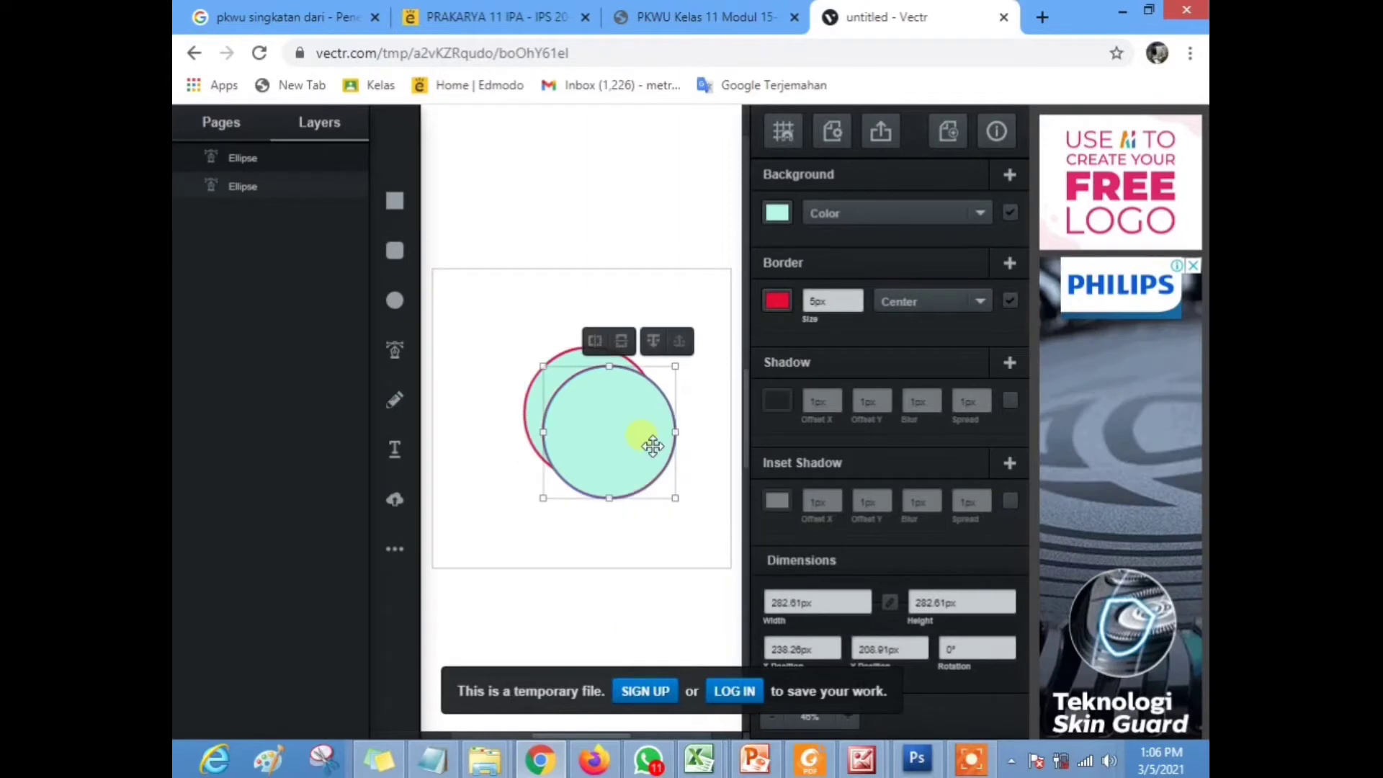
drag(682, 371, 628, 435)
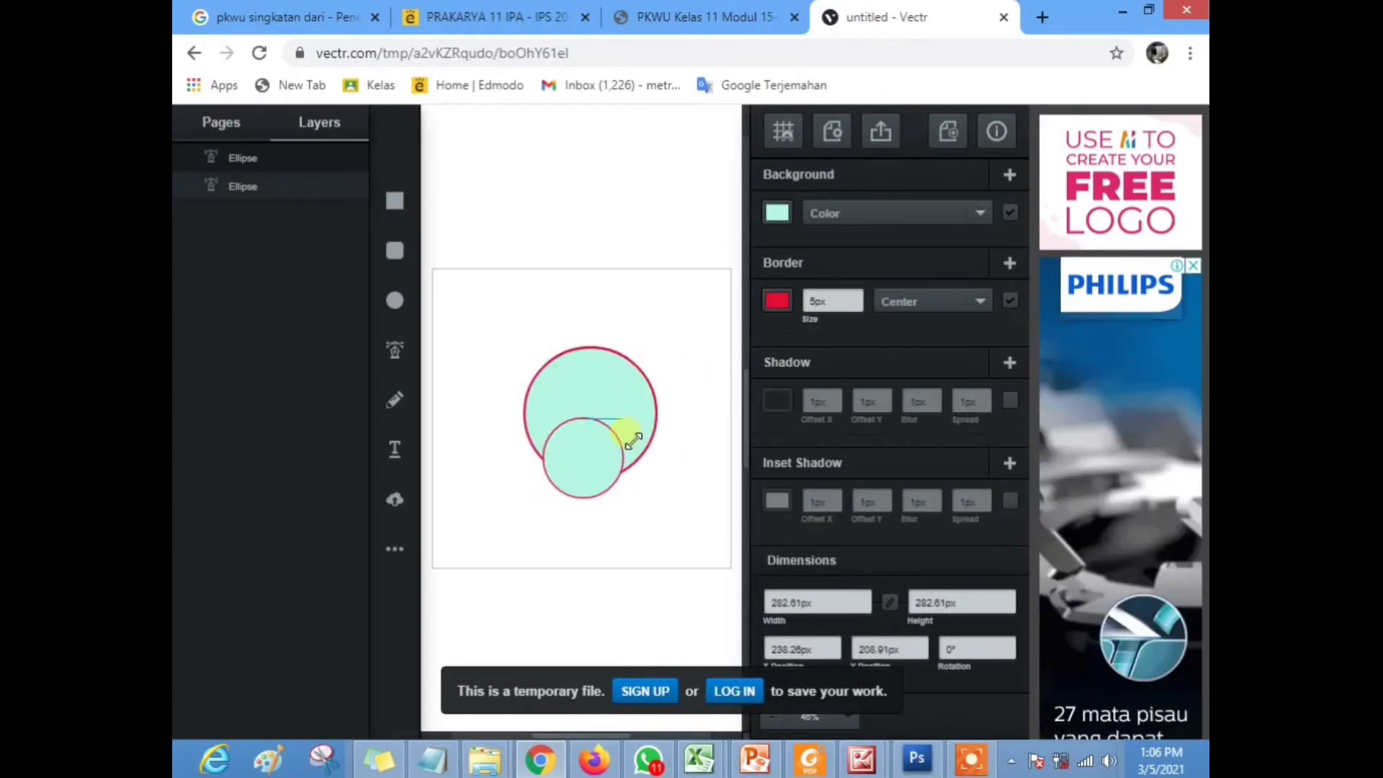
drag(602, 456, 608, 489)
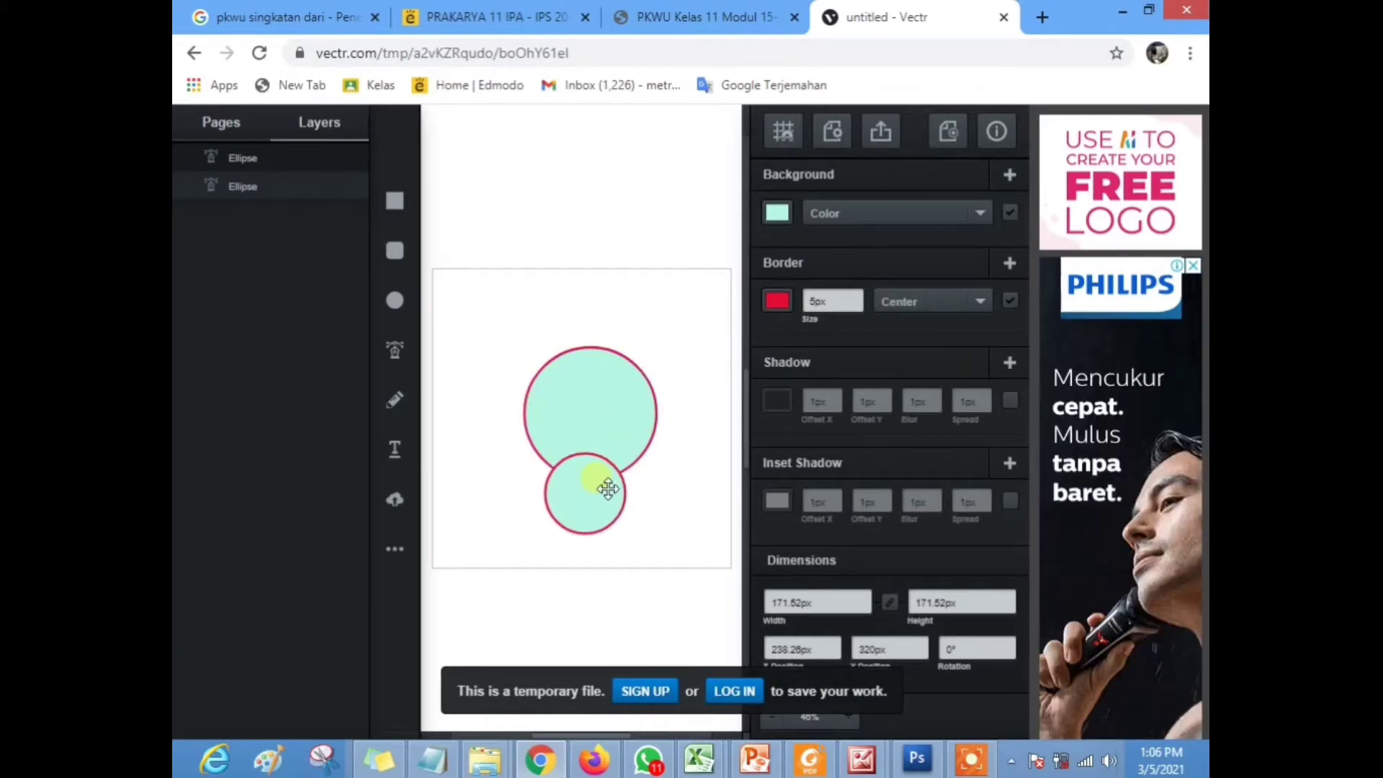
mouse_move(607, 488)
mouse_down()
mouse_move(594, 478)
mouse_move(606, 488)
mouse_up()
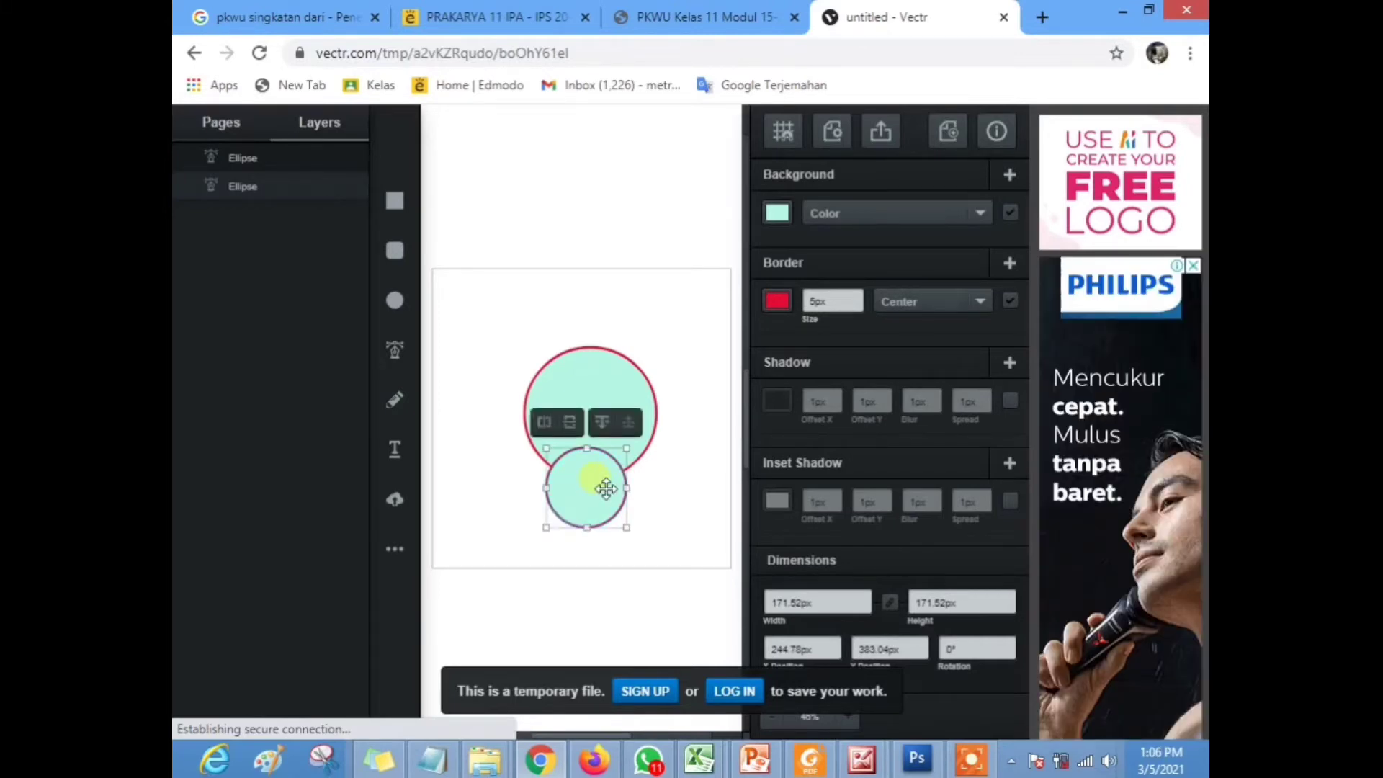
Duplicate the small circle and place the copy over the large circle's upper edge
right_click(595, 477)
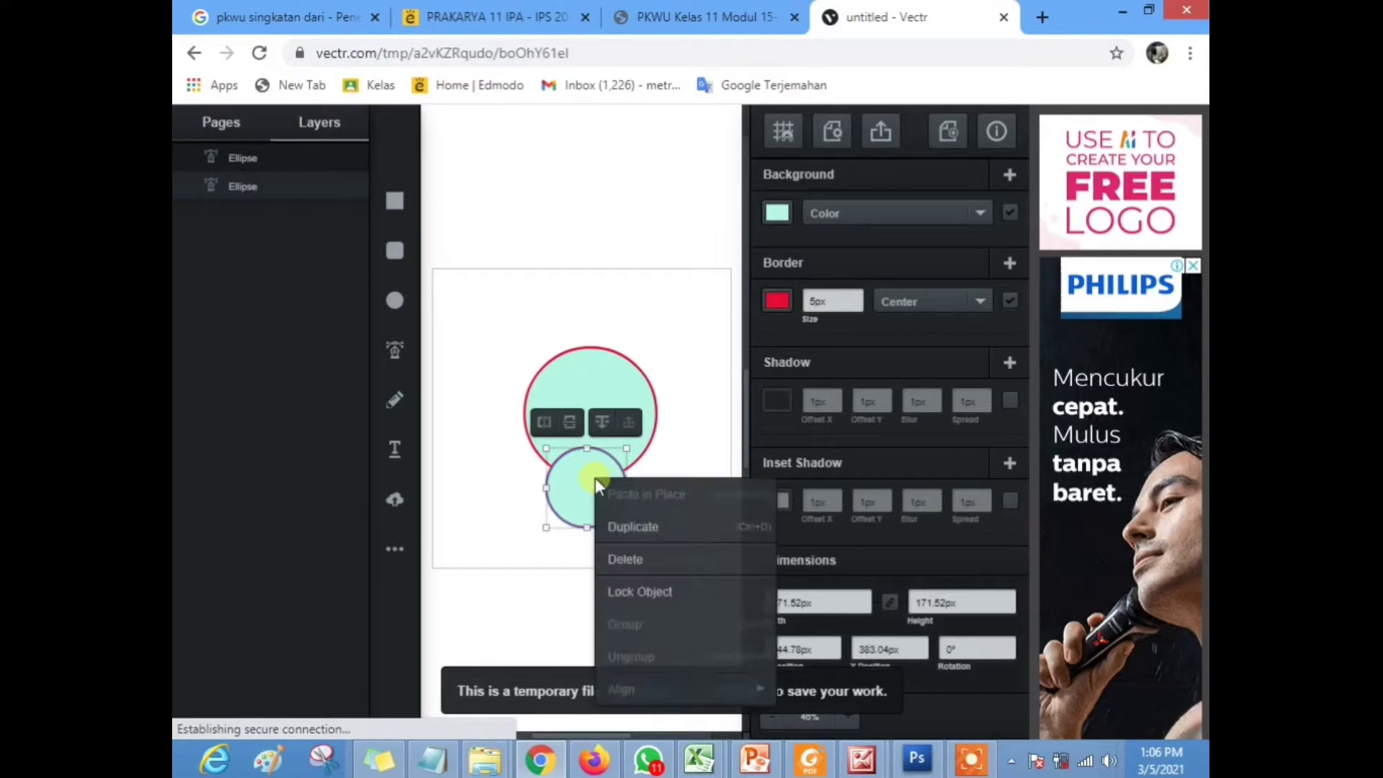
click(665, 528)
drag(634, 533, 613, 358)
Duplicate the upper small circle and place the copy over the large circle's right edge
right_click(613, 358)
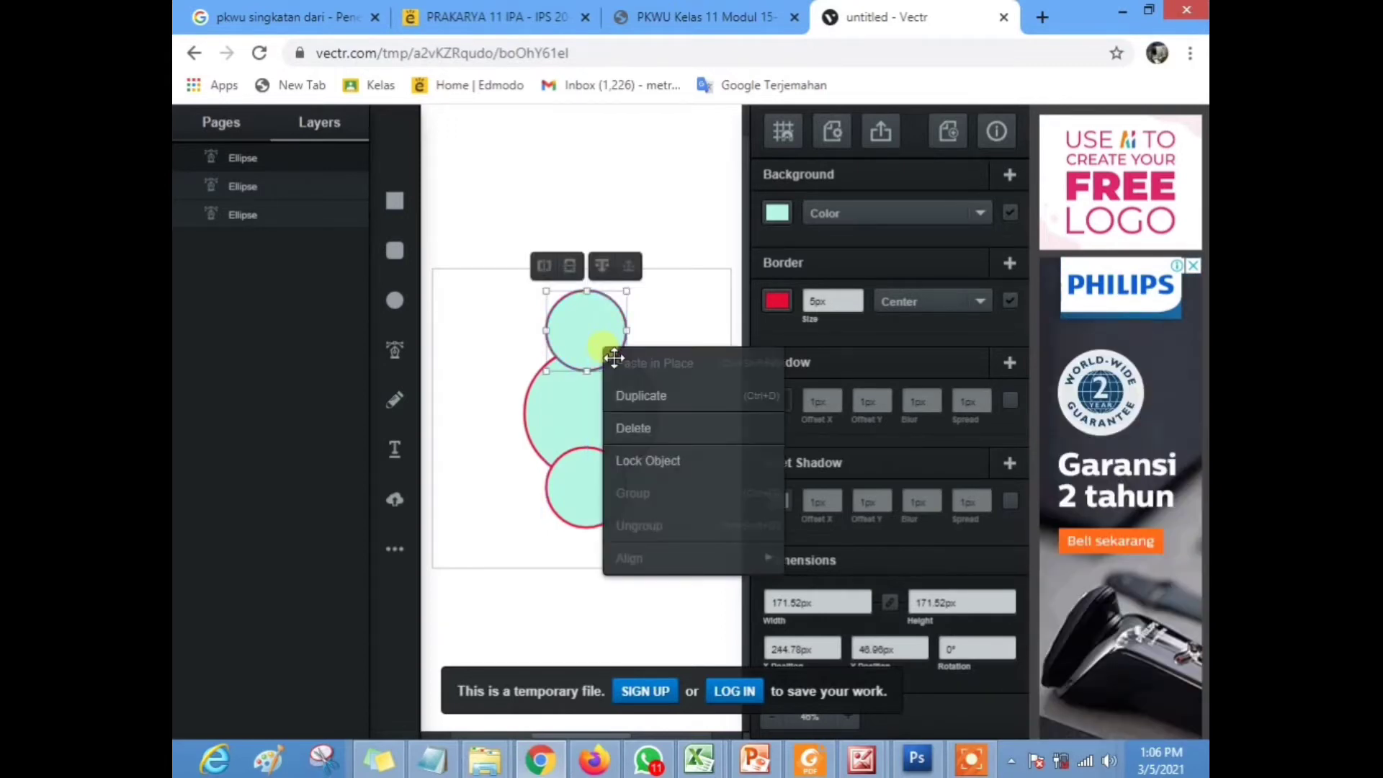
click(642, 401)
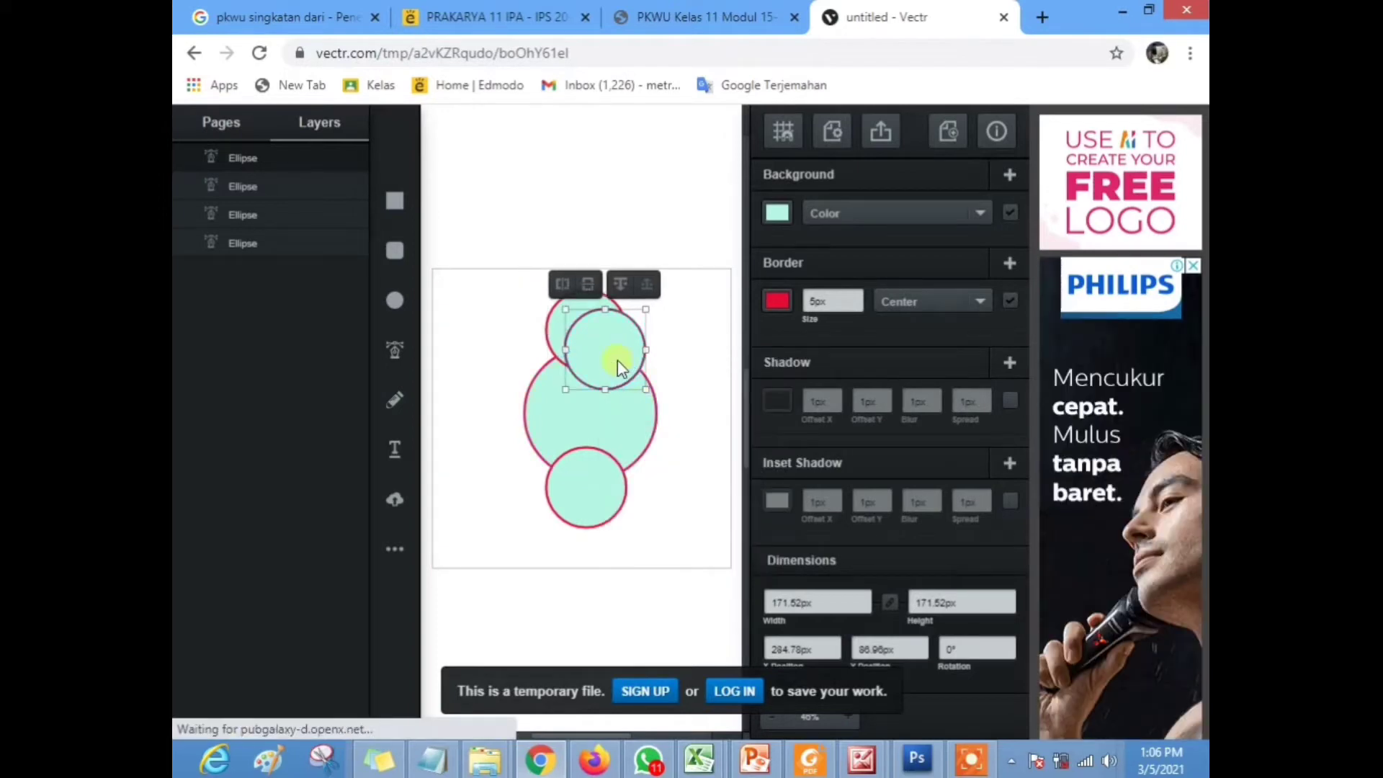
drag(617, 360, 677, 404)
Duplicate the right small circle, place the copy over the large circle's left edge, and deselect it
right_click(673, 402)
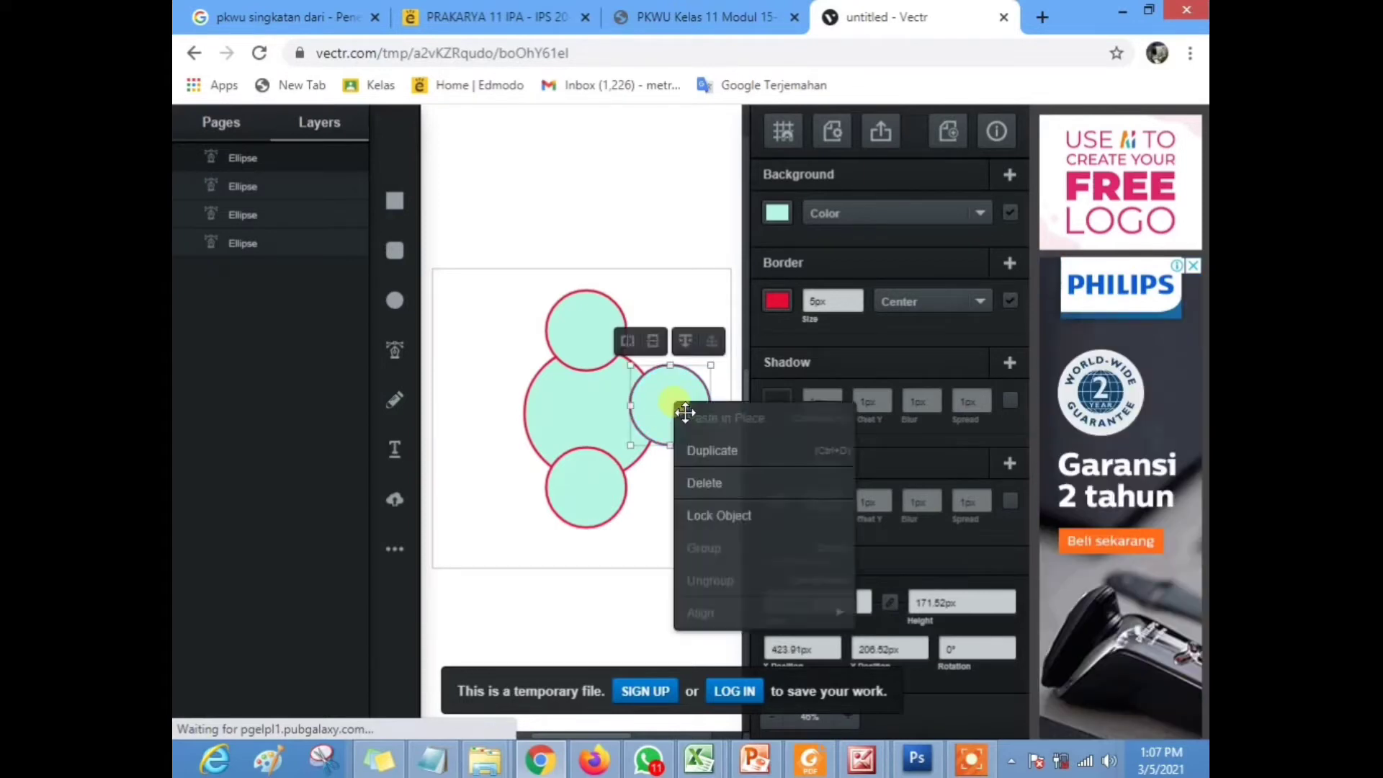
click(692, 449)
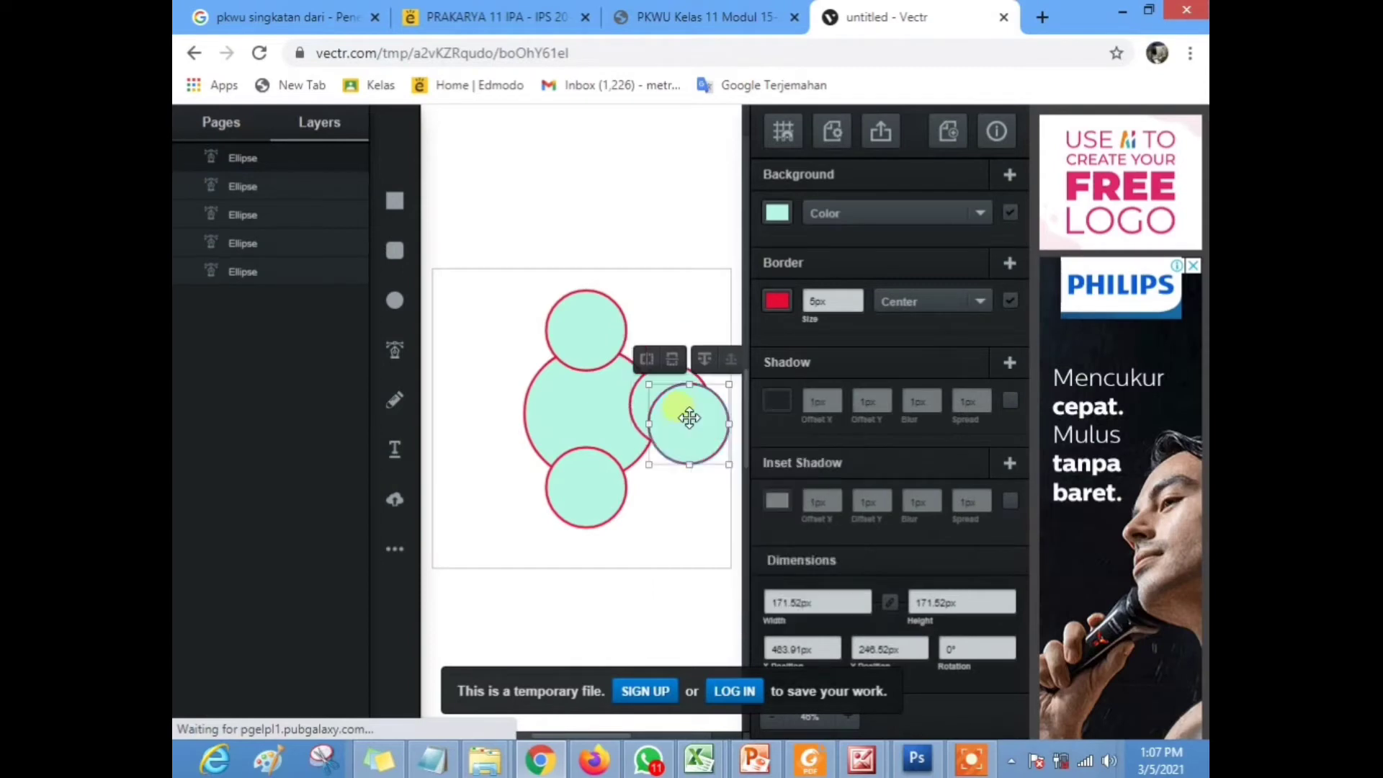
drag(689, 418, 507, 396)
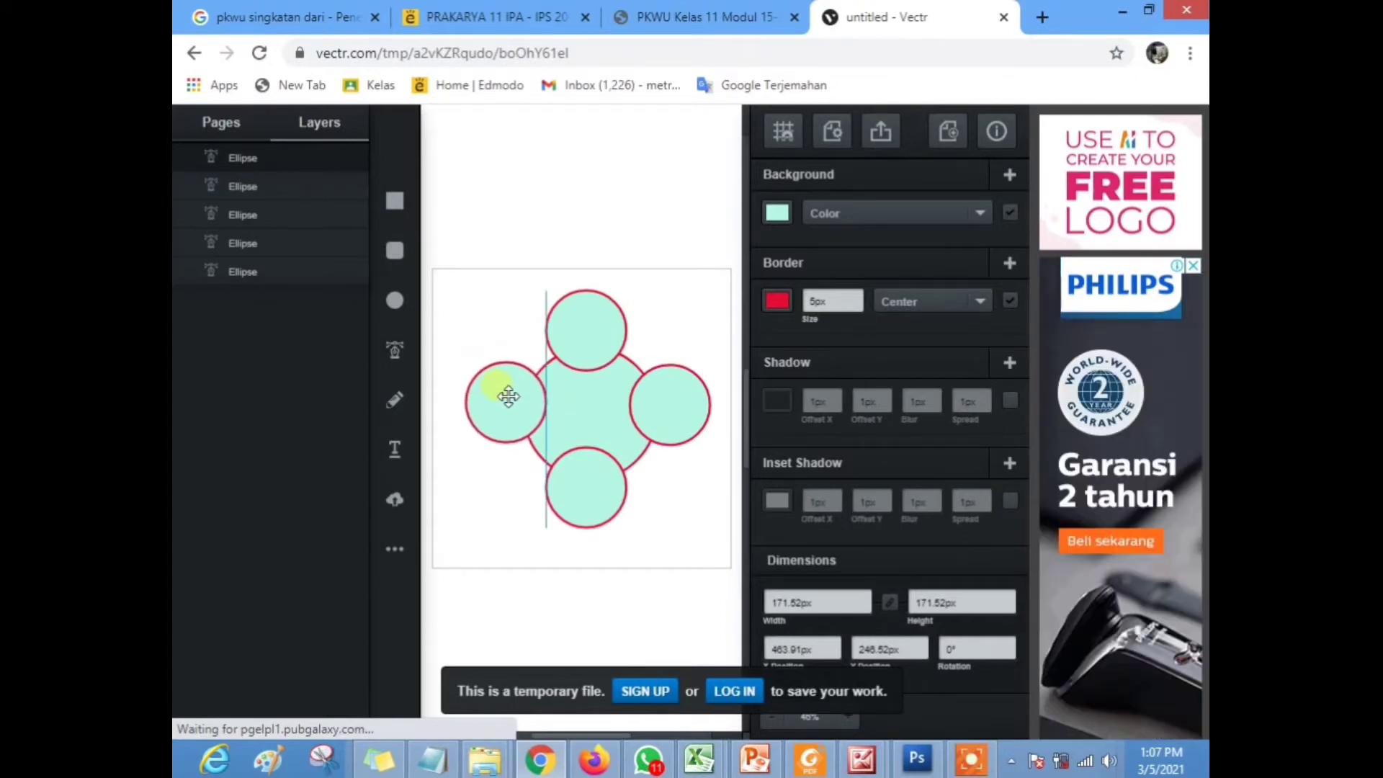
click(507, 395)
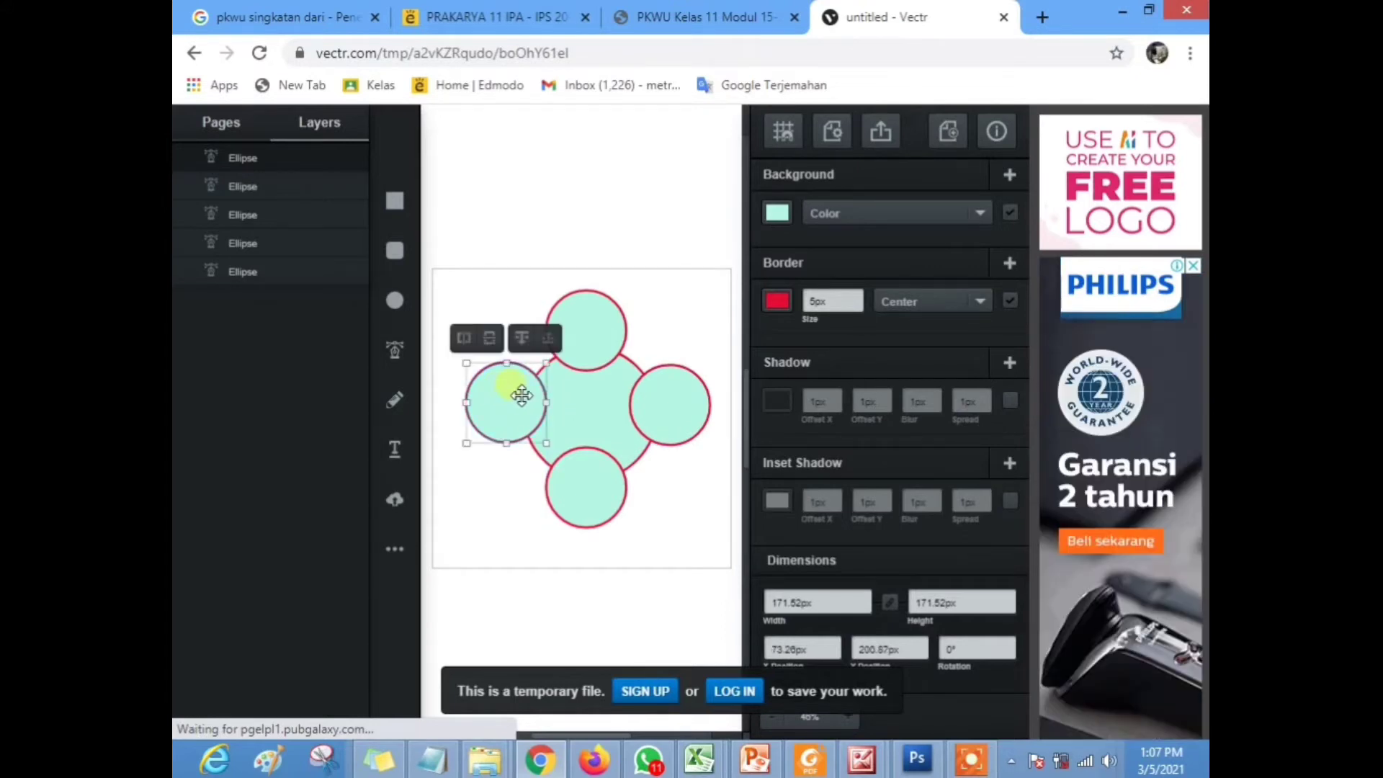
click(711, 536)
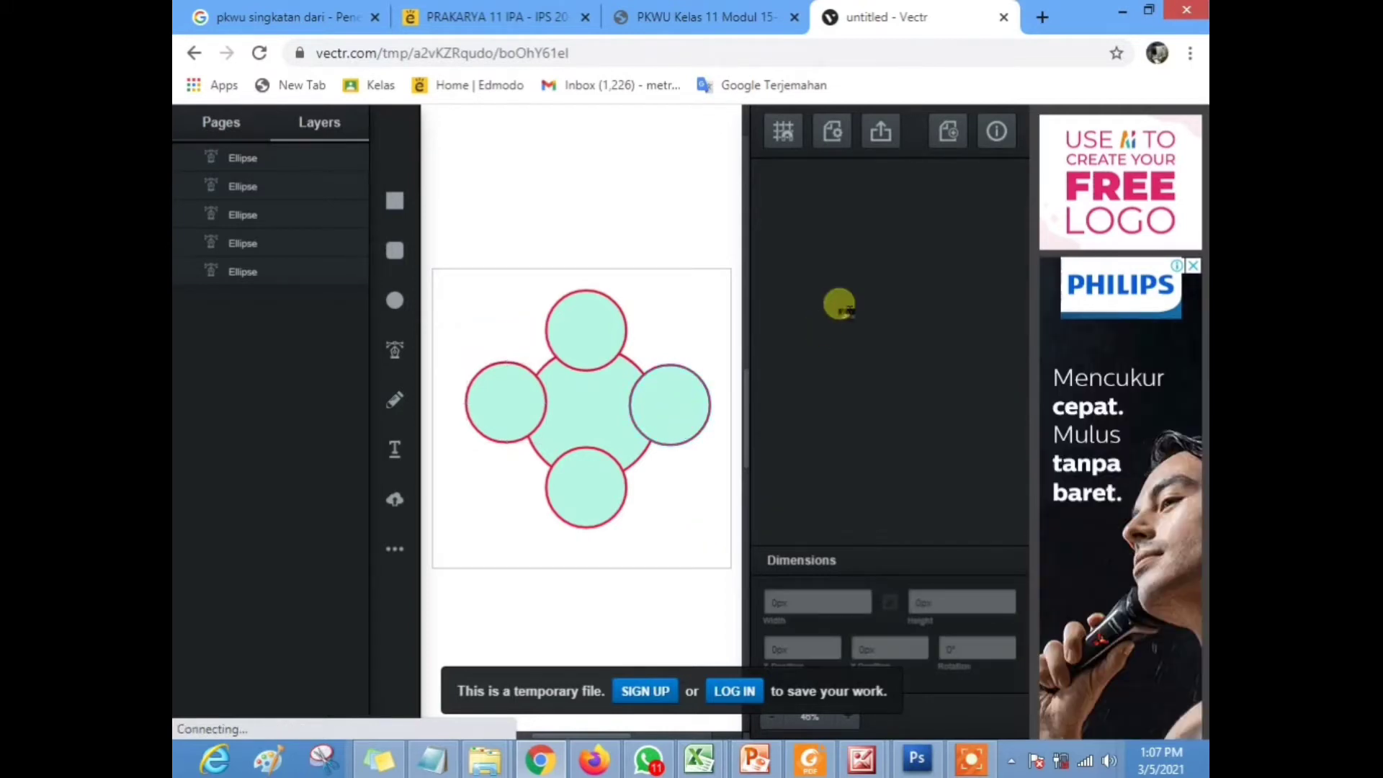
Recolor the right small circle with the light violet-pink fill #f2abf5 and deselect it
click(691, 392)
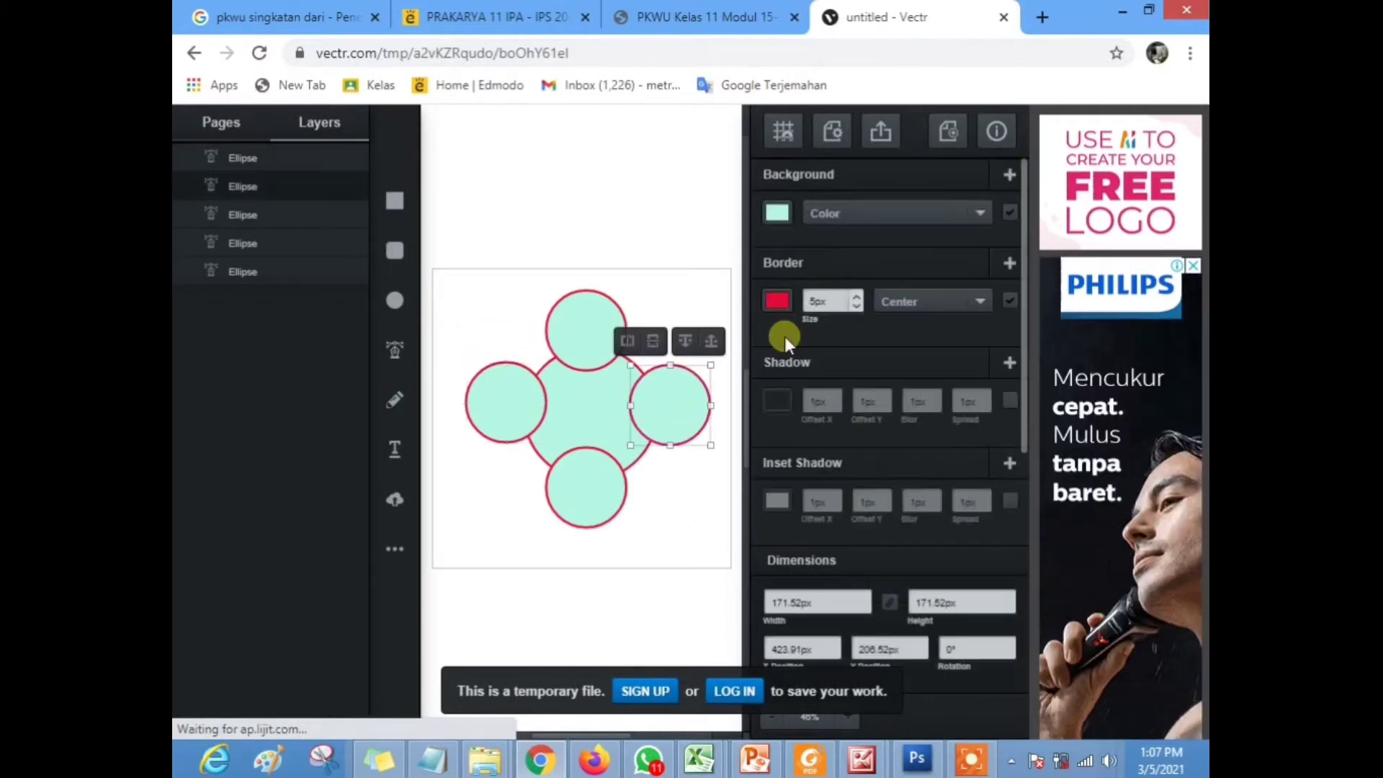
click(784, 213)
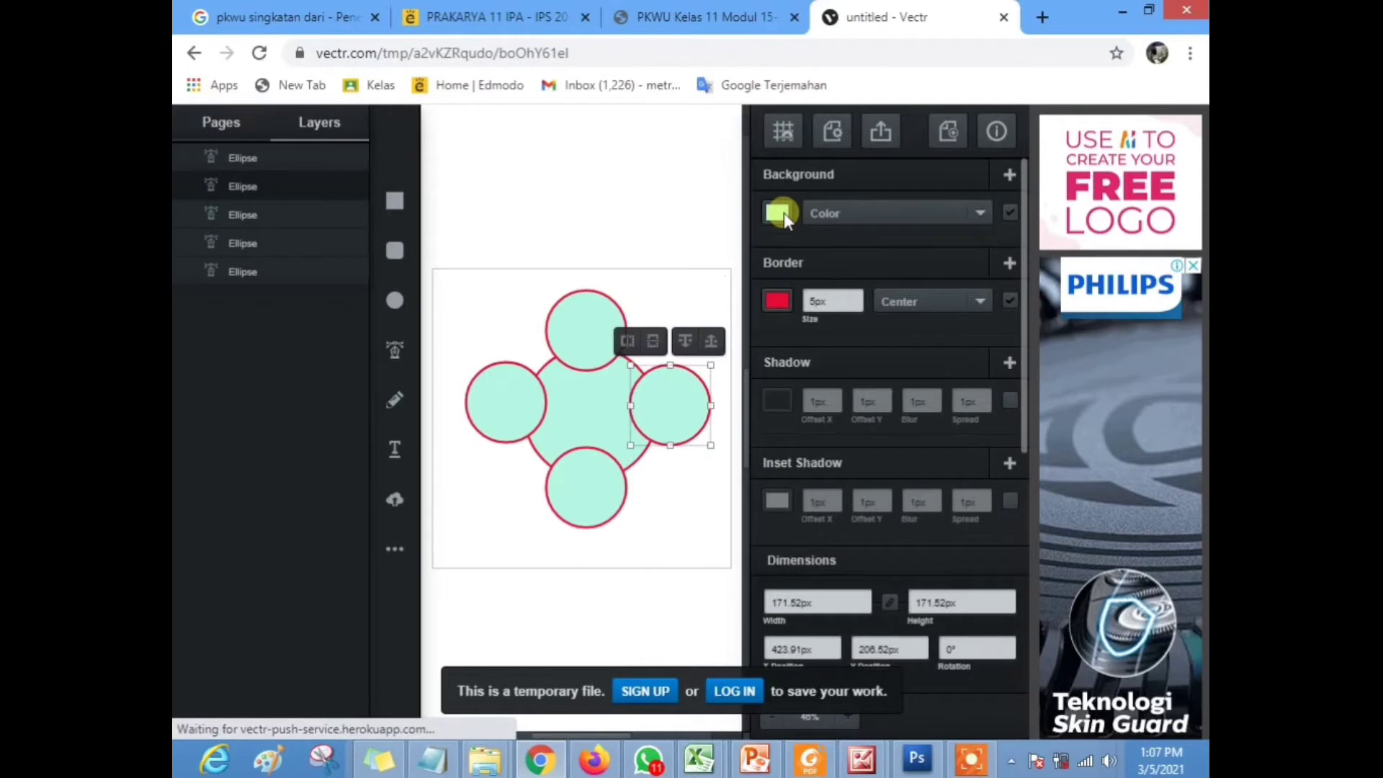
click(784, 213)
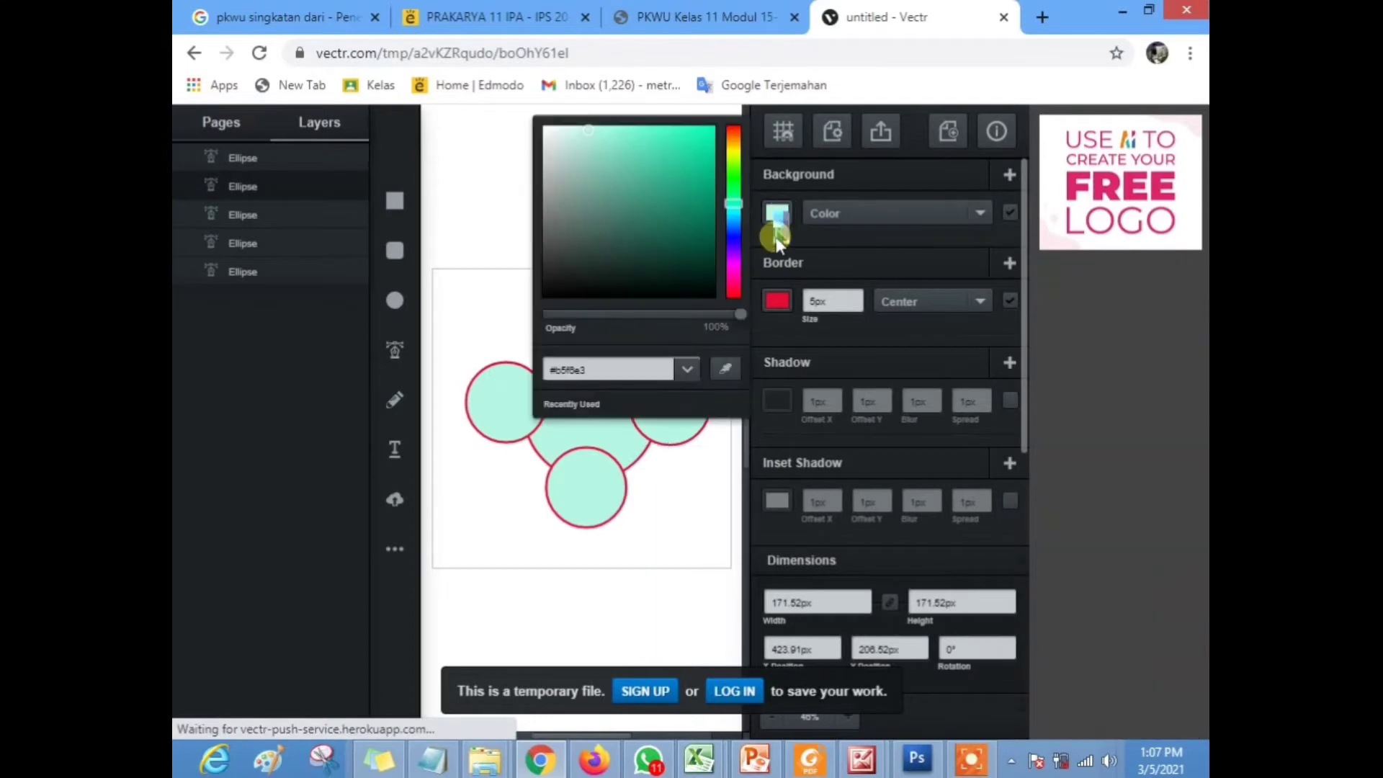
click(732, 243)
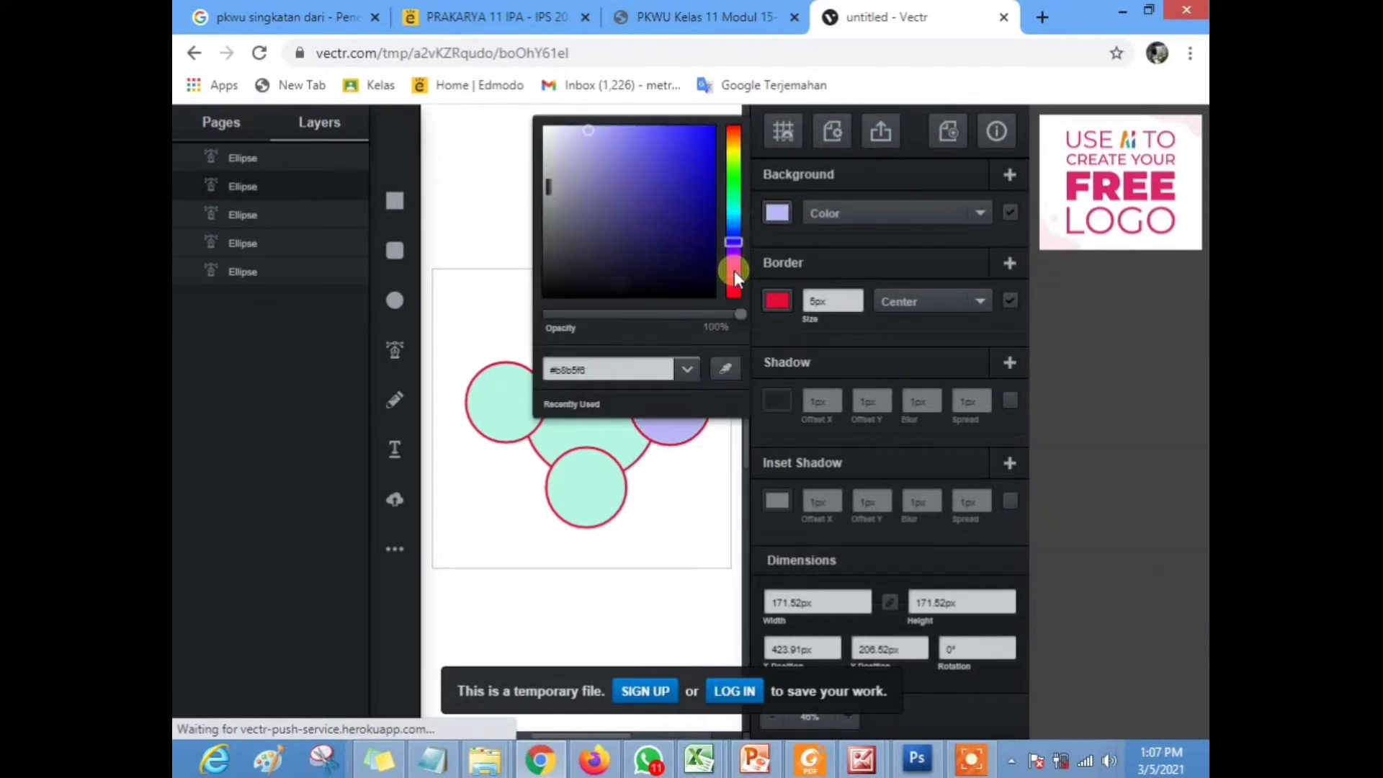
click(733, 268)
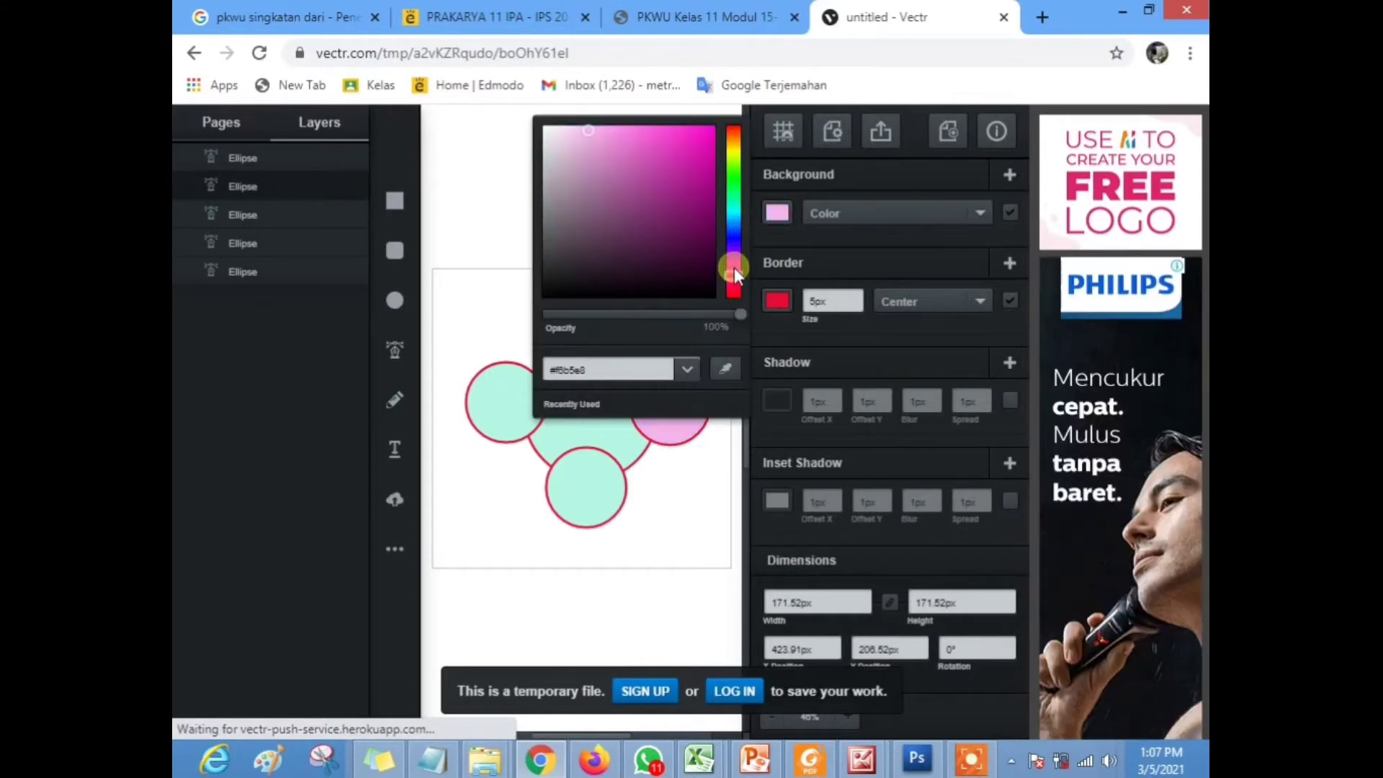
click(594, 133)
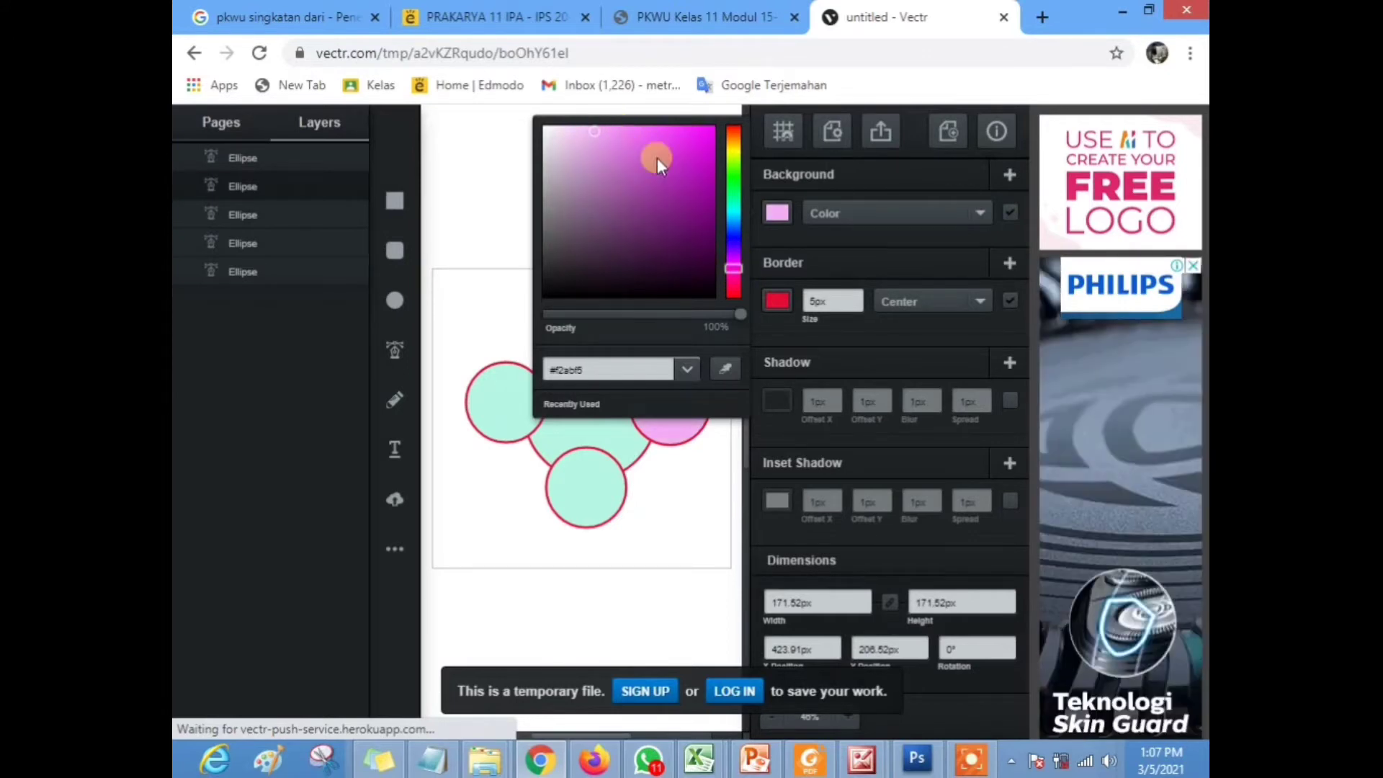
click(705, 501)
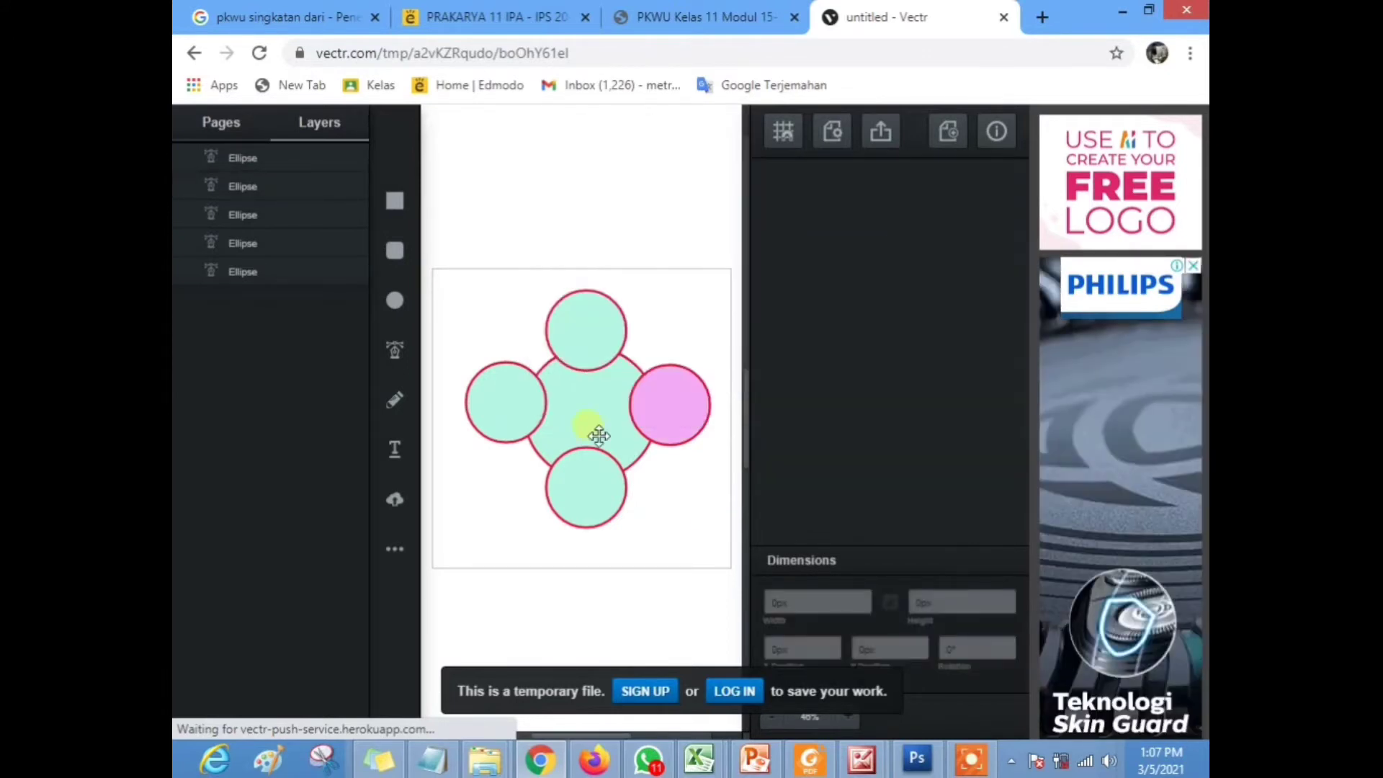
Recolor the lower small circle with the light green fill #b6f991
click(590, 507)
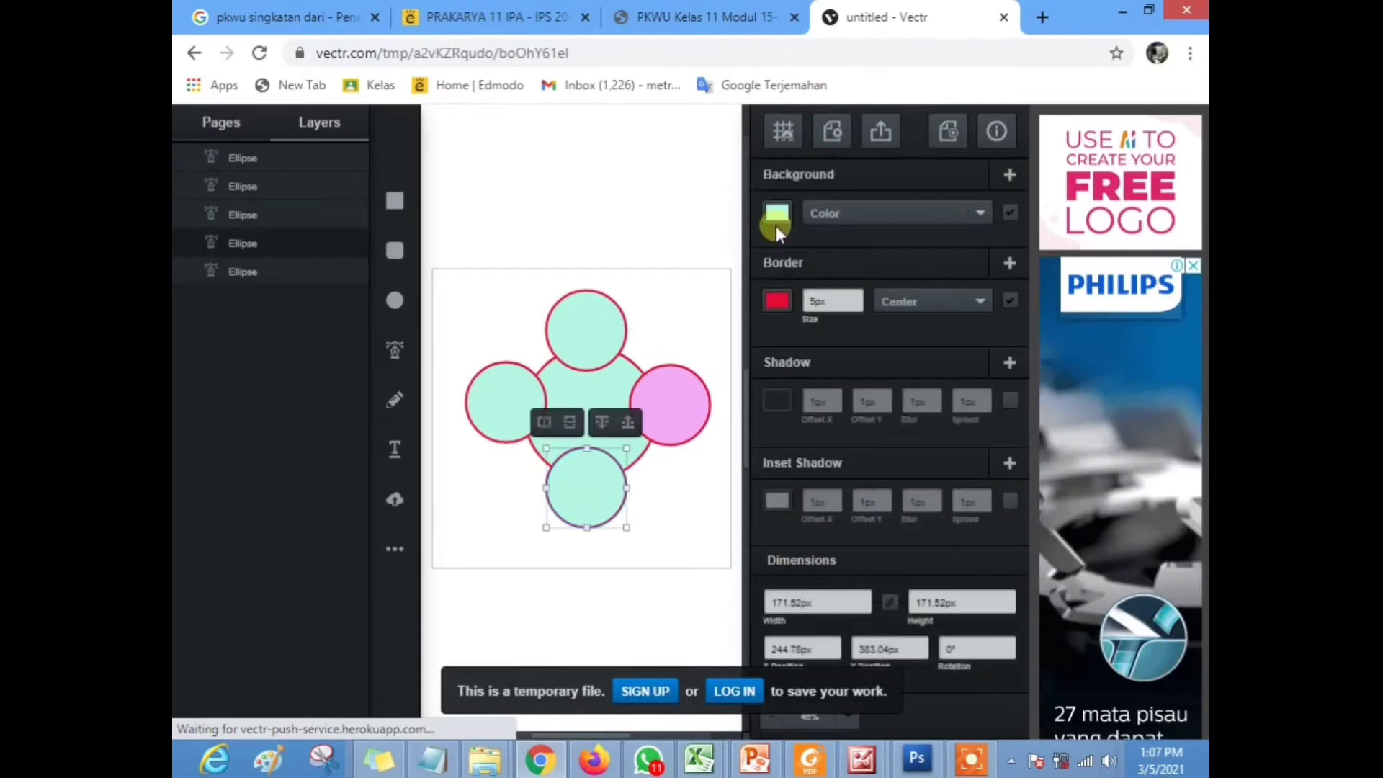
click(777, 221)
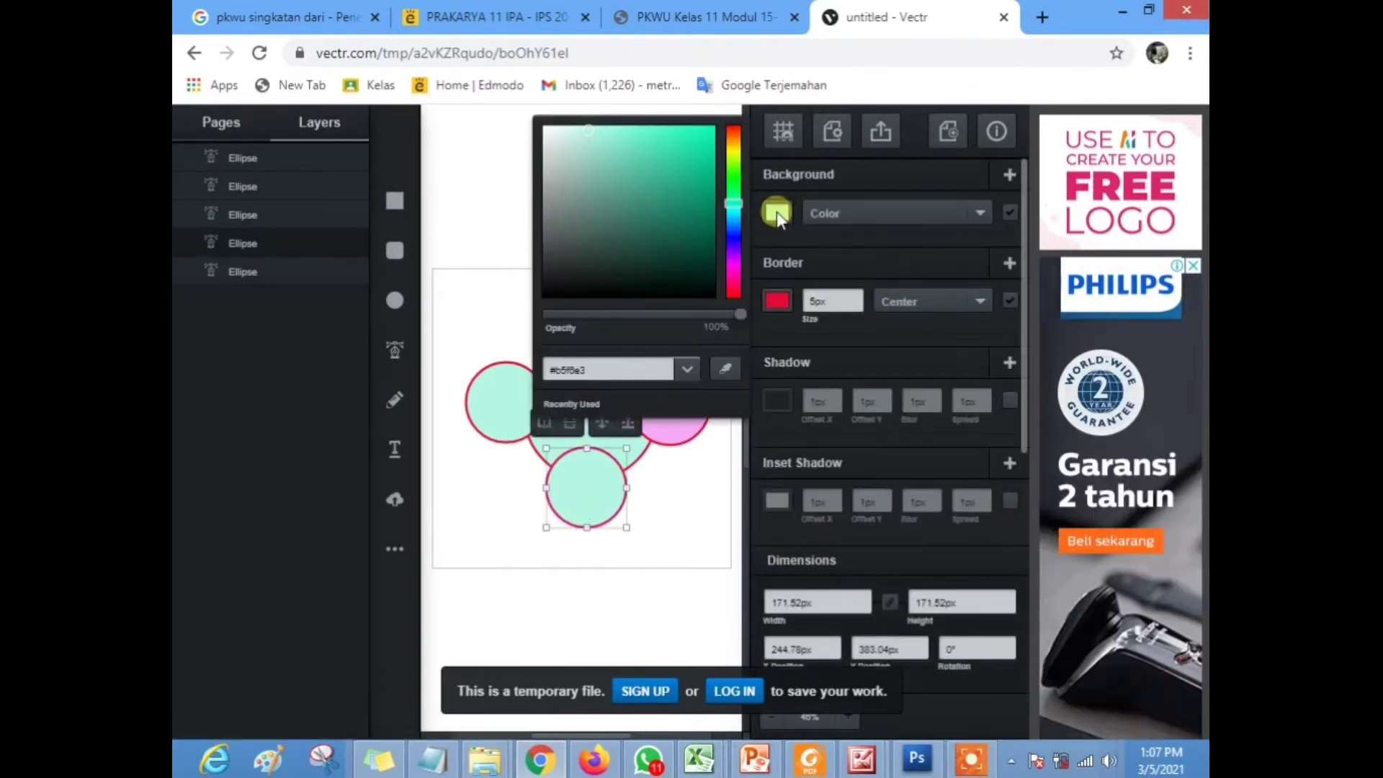
click(729, 171)
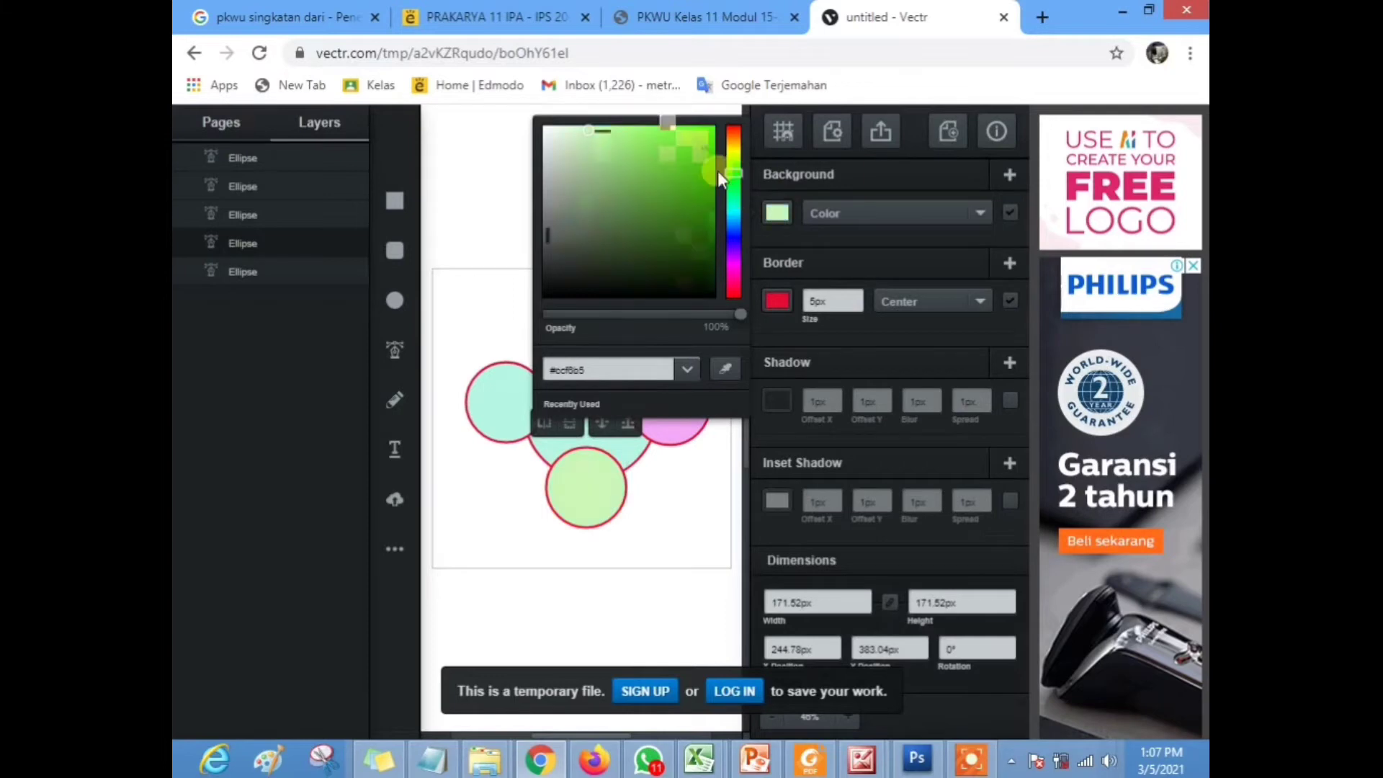
click(637, 138)
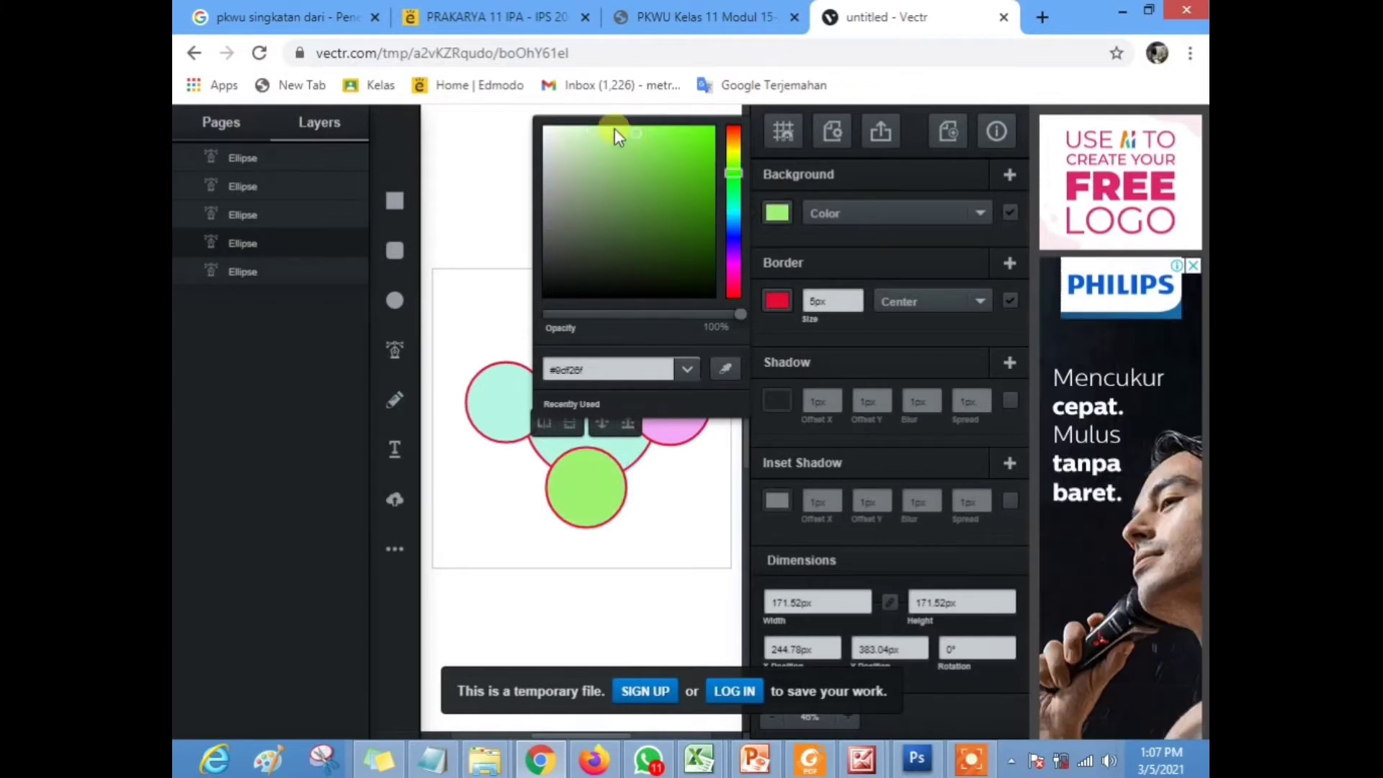
click(615, 128)
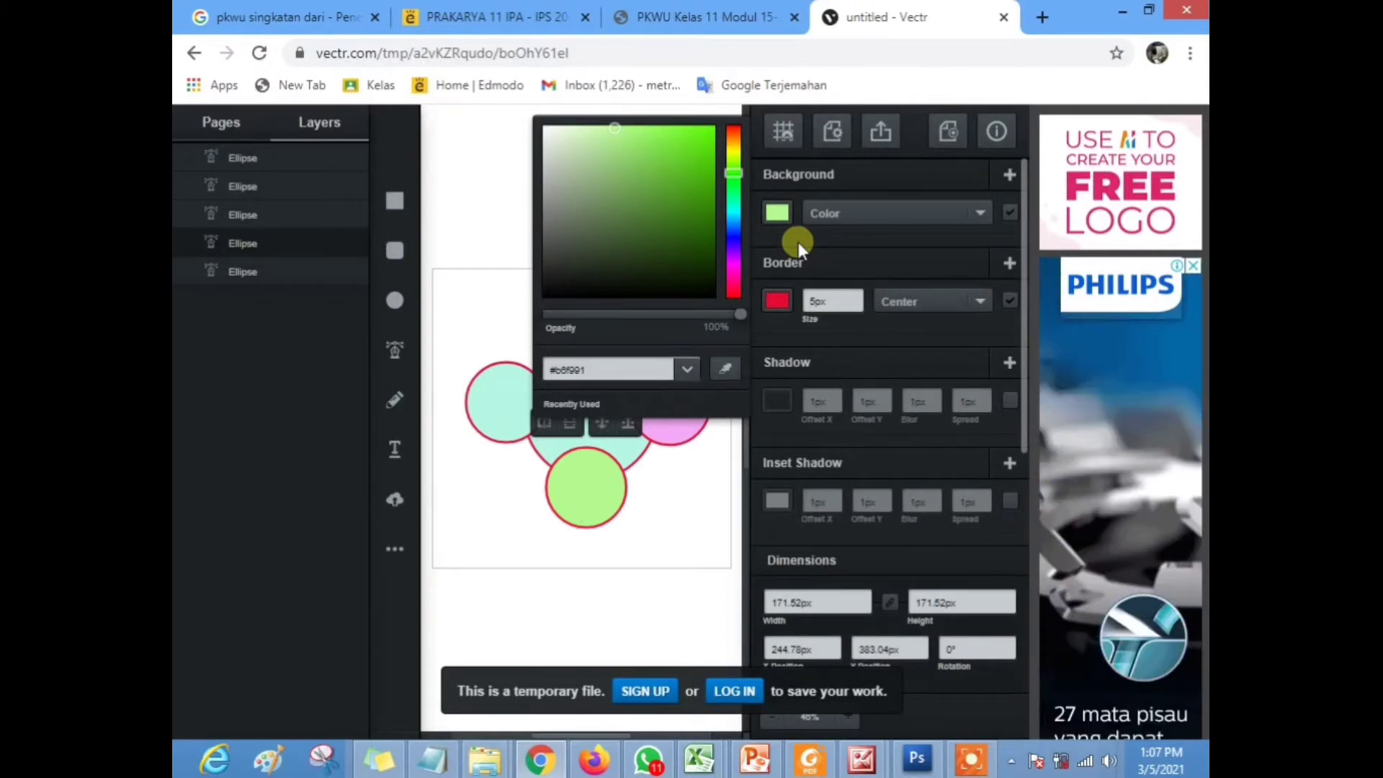
Recolor the left small circle with the light yellow fill #f9fb85 and deselect it
click(502, 396)
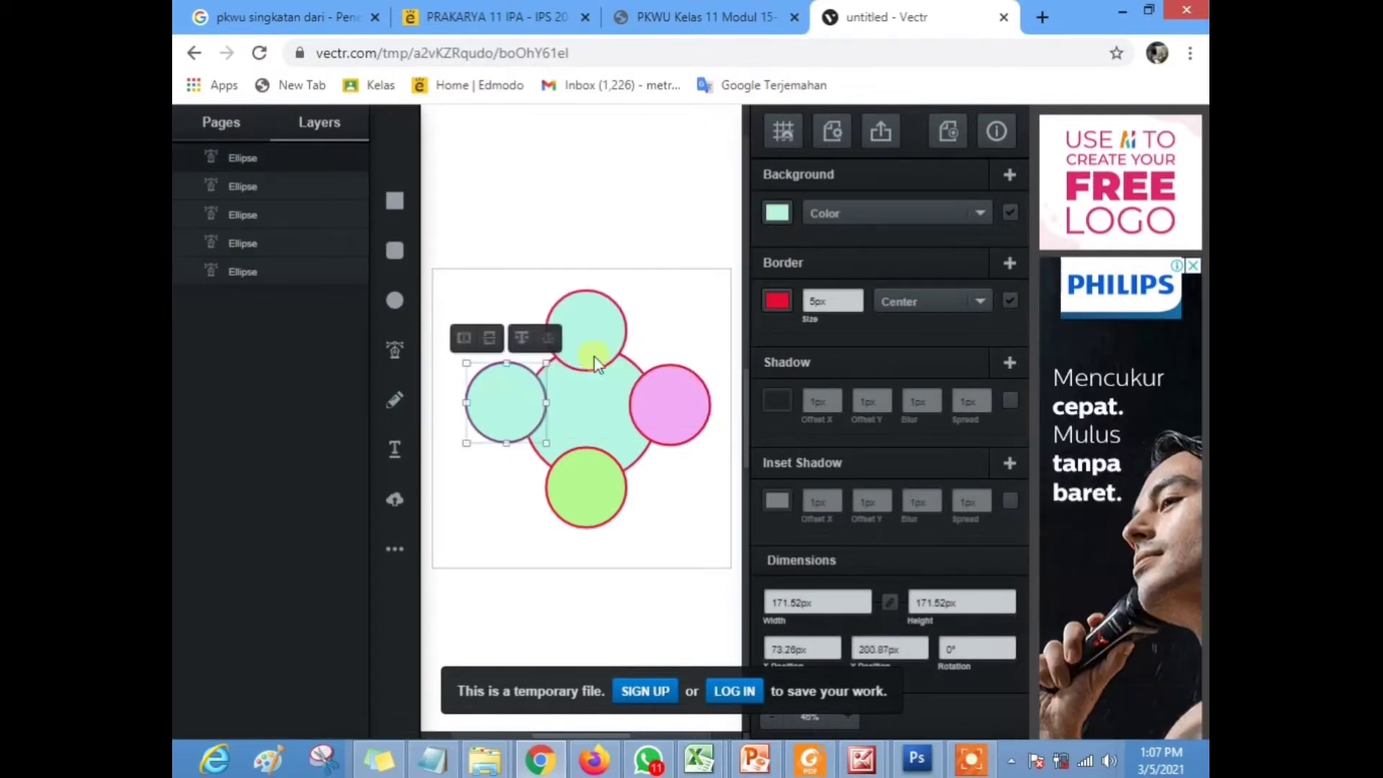
click(782, 209)
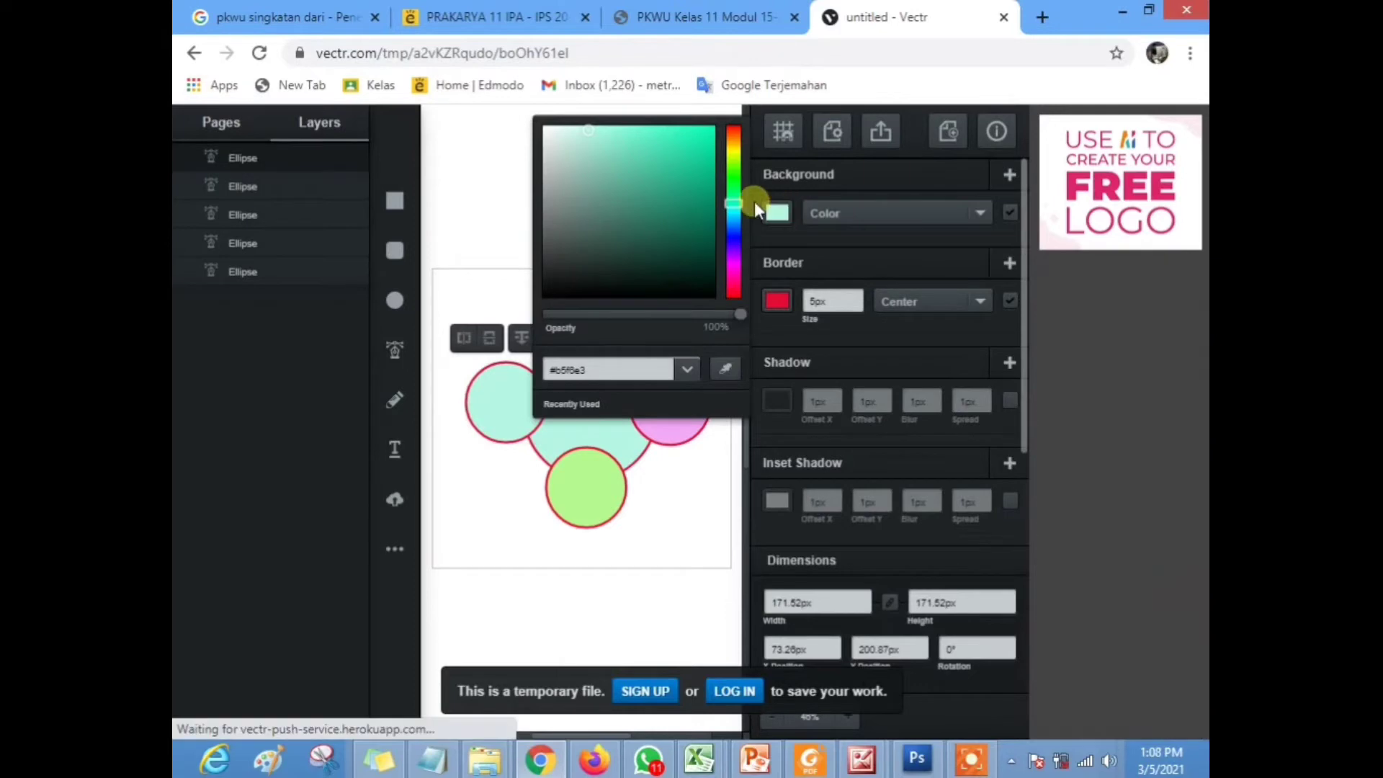
click(734, 157)
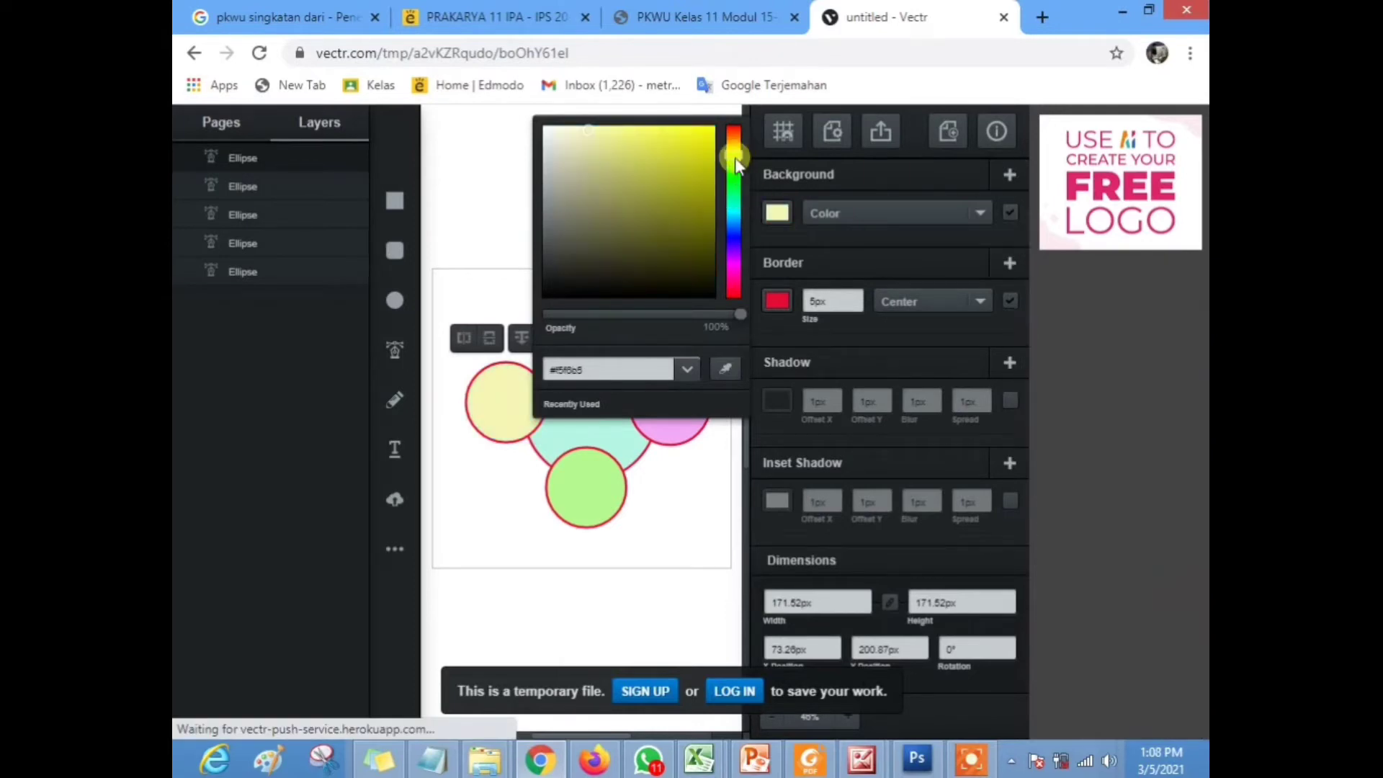
click(628, 136)
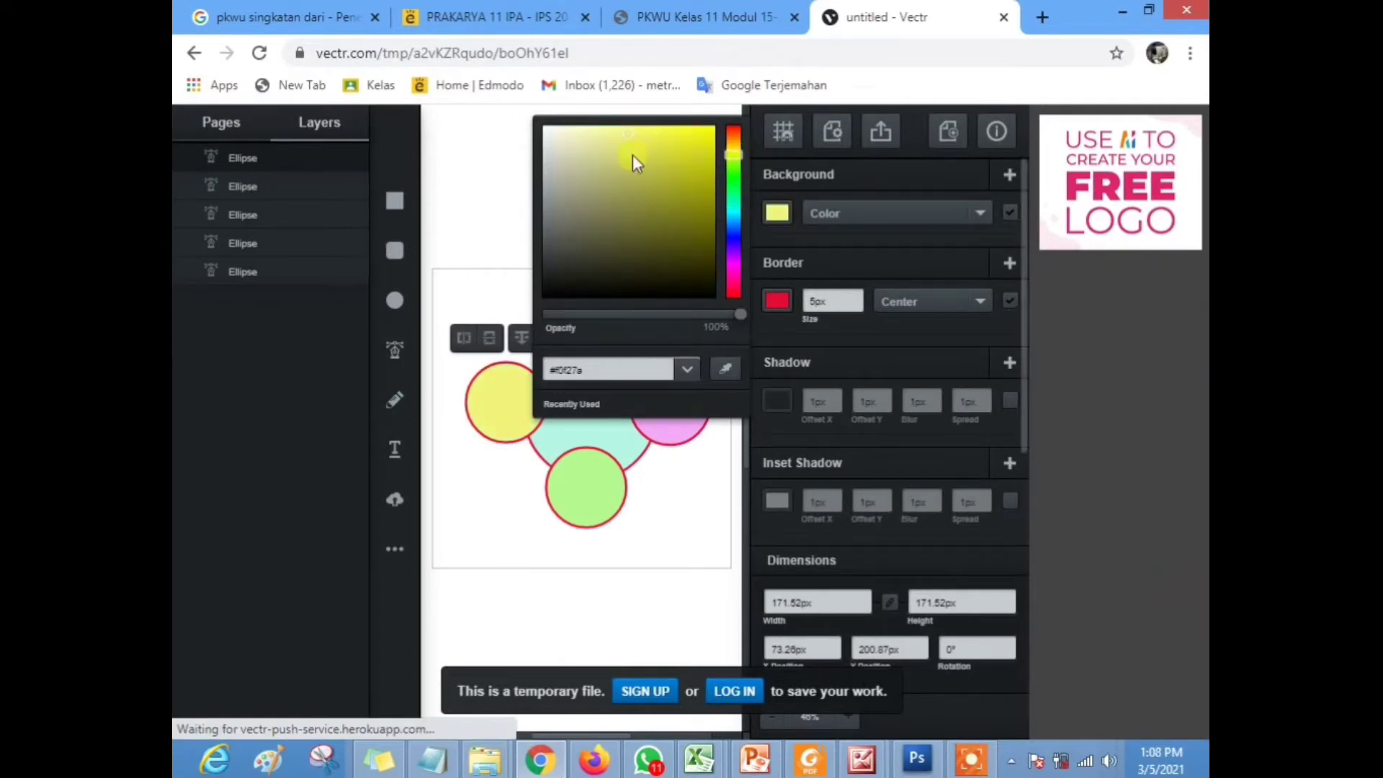
click(624, 127)
click(742, 412)
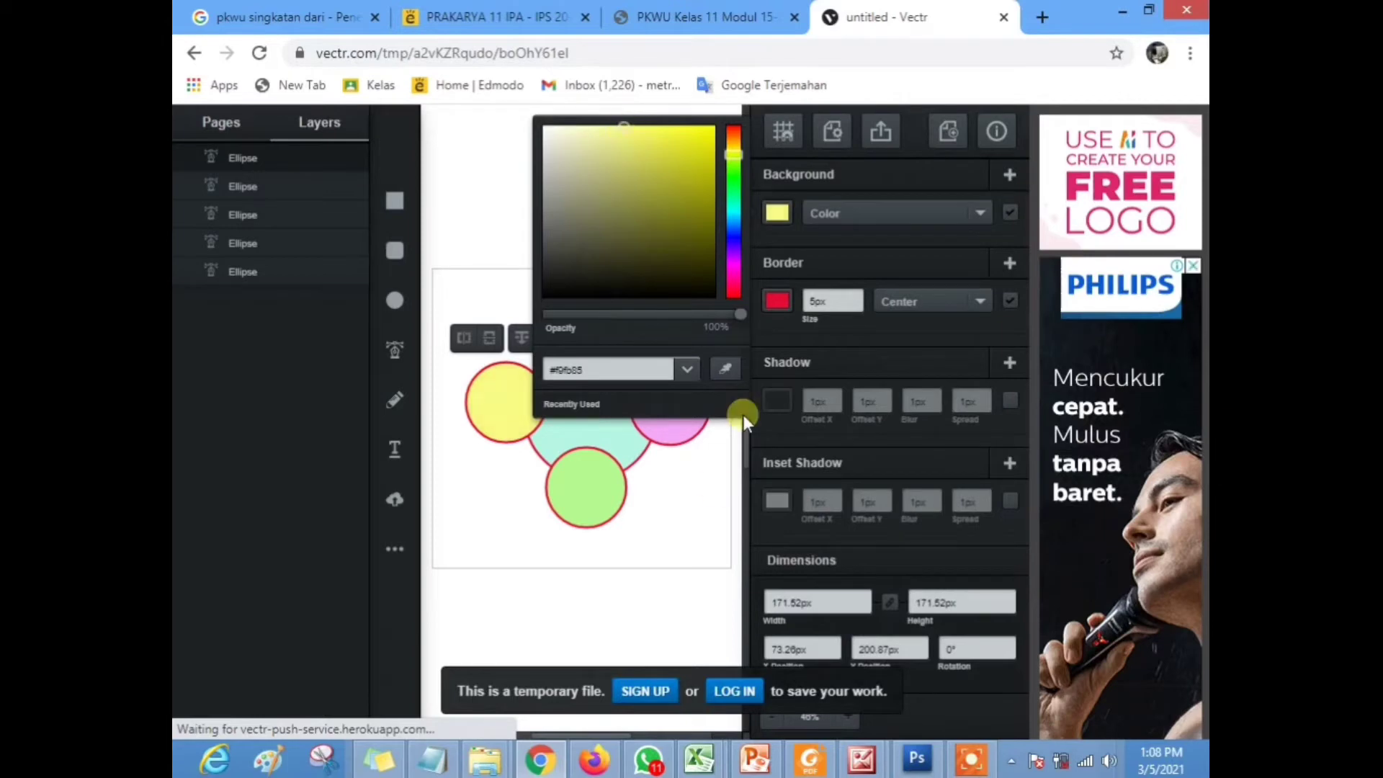
click(642, 404)
click(545, 318)
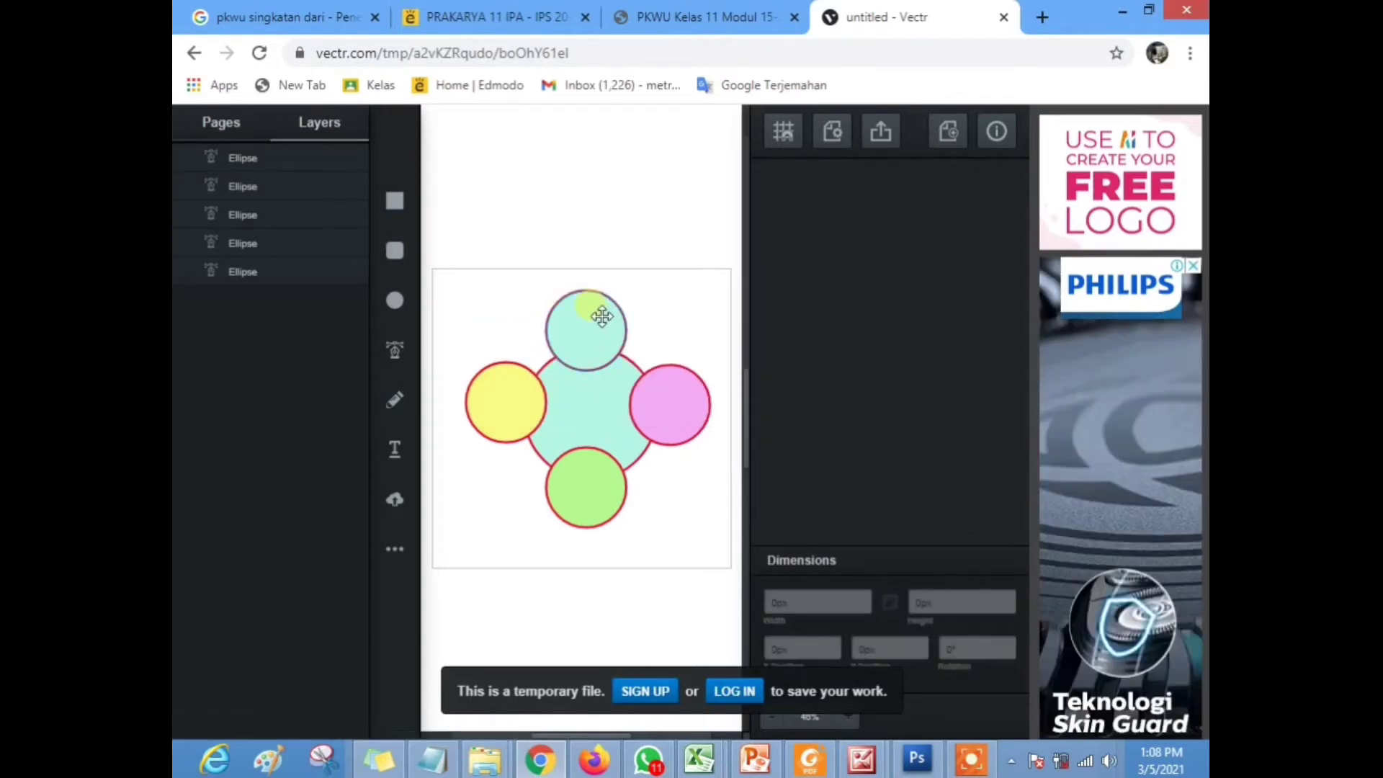
Recolor the upper small circle with the light green fill #b4fbab and deselect it
click(602, 317)
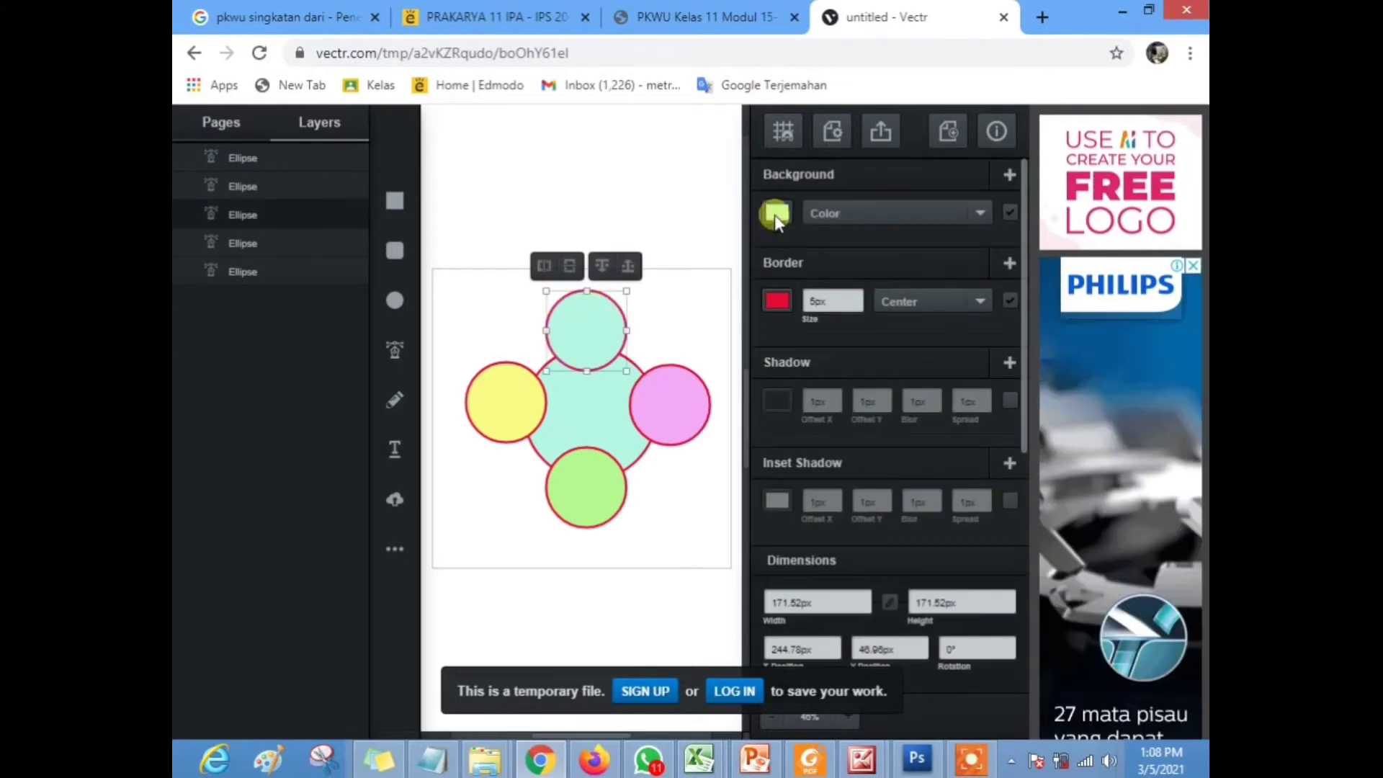
click(775, 214)
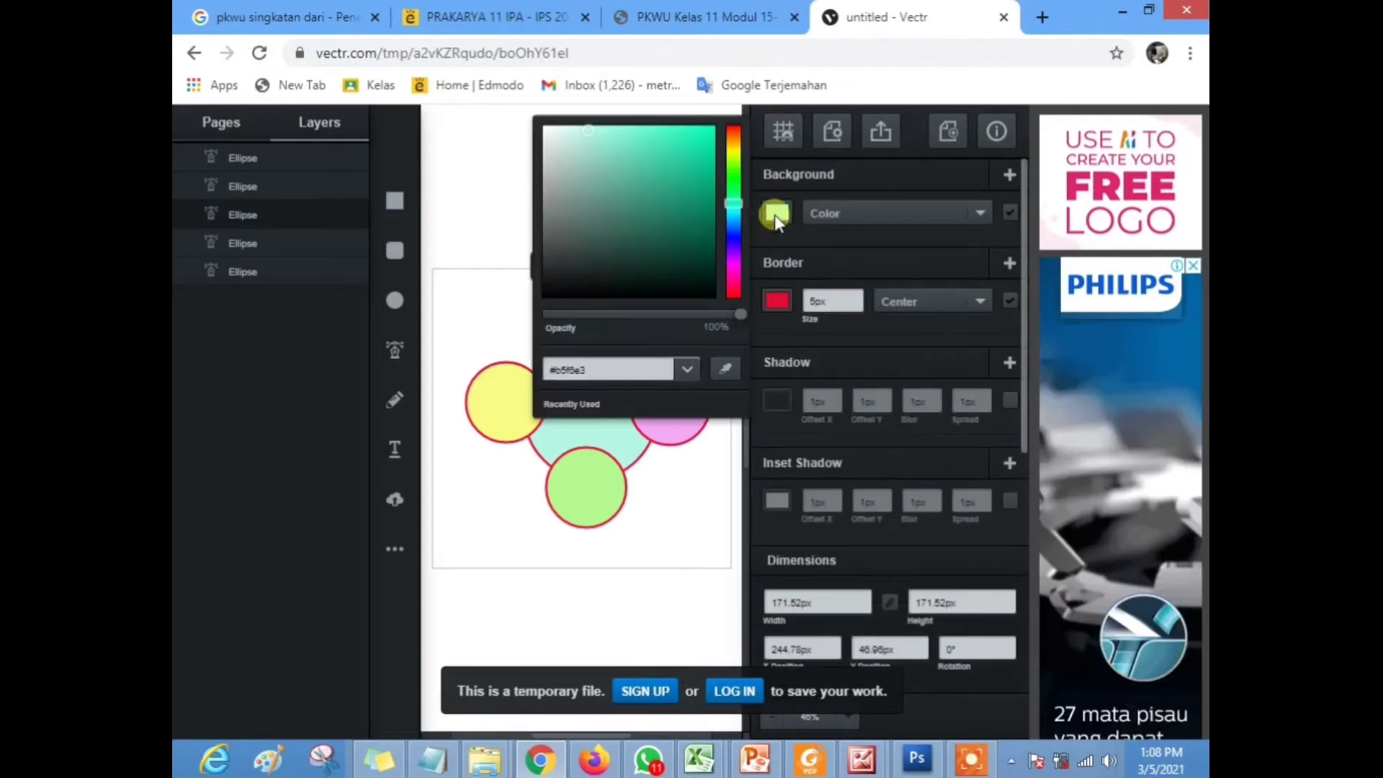
click(732, 178)
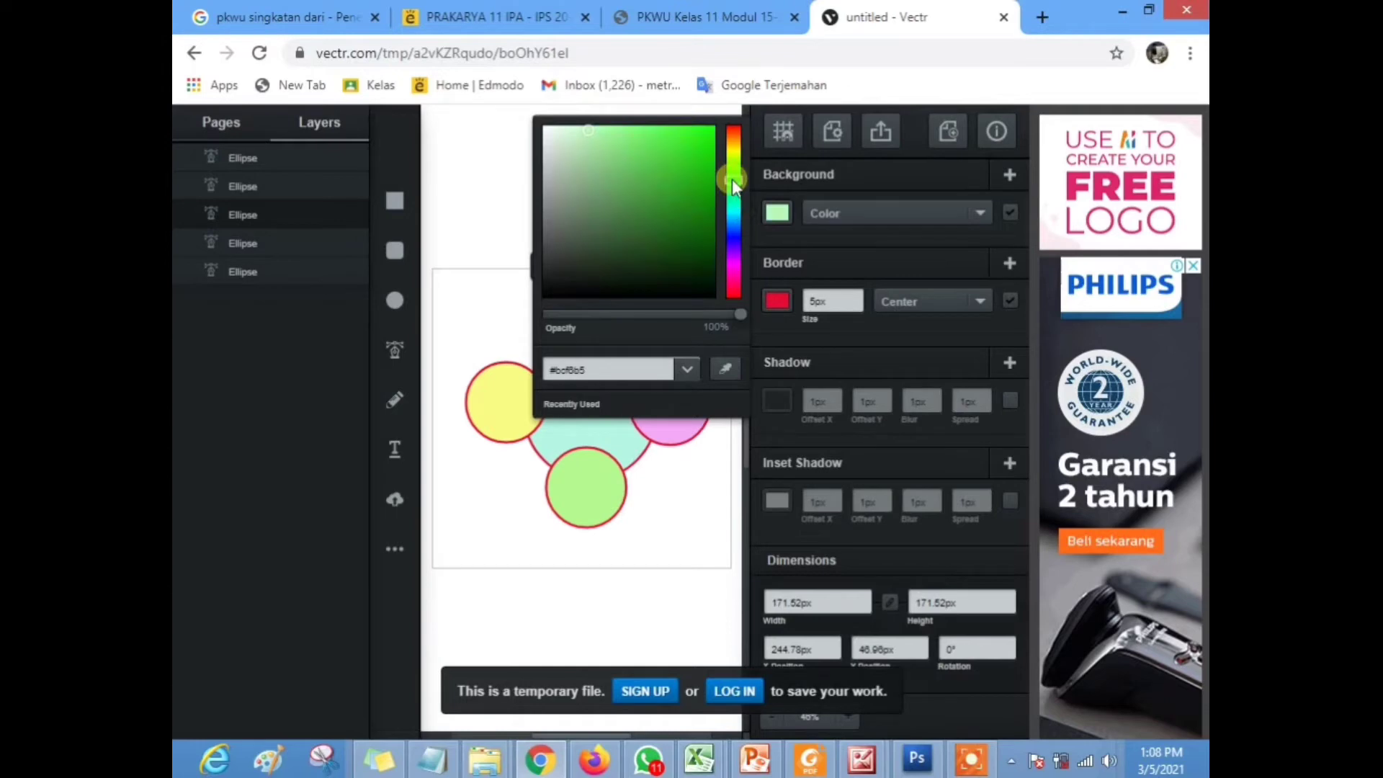
drag(644, 135, 611, 123)
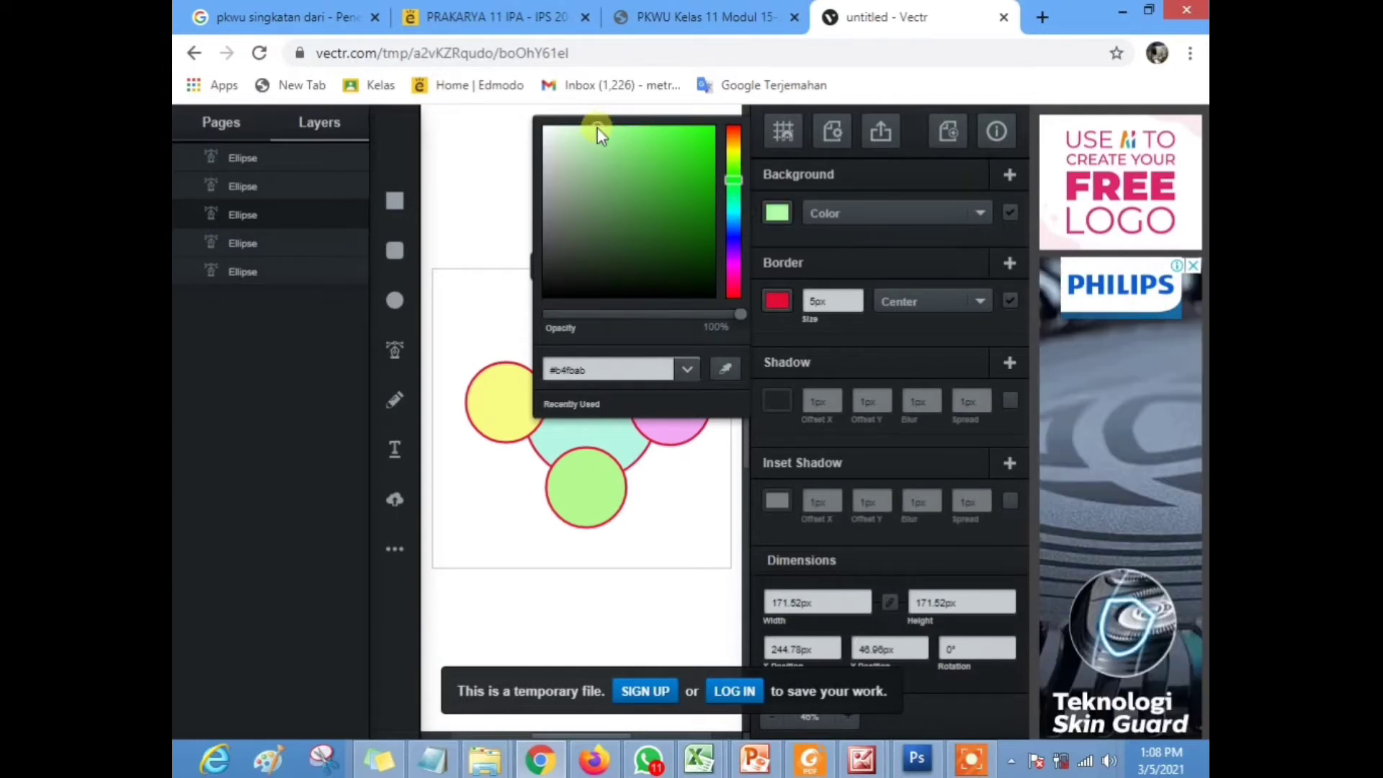
click(697, 558)
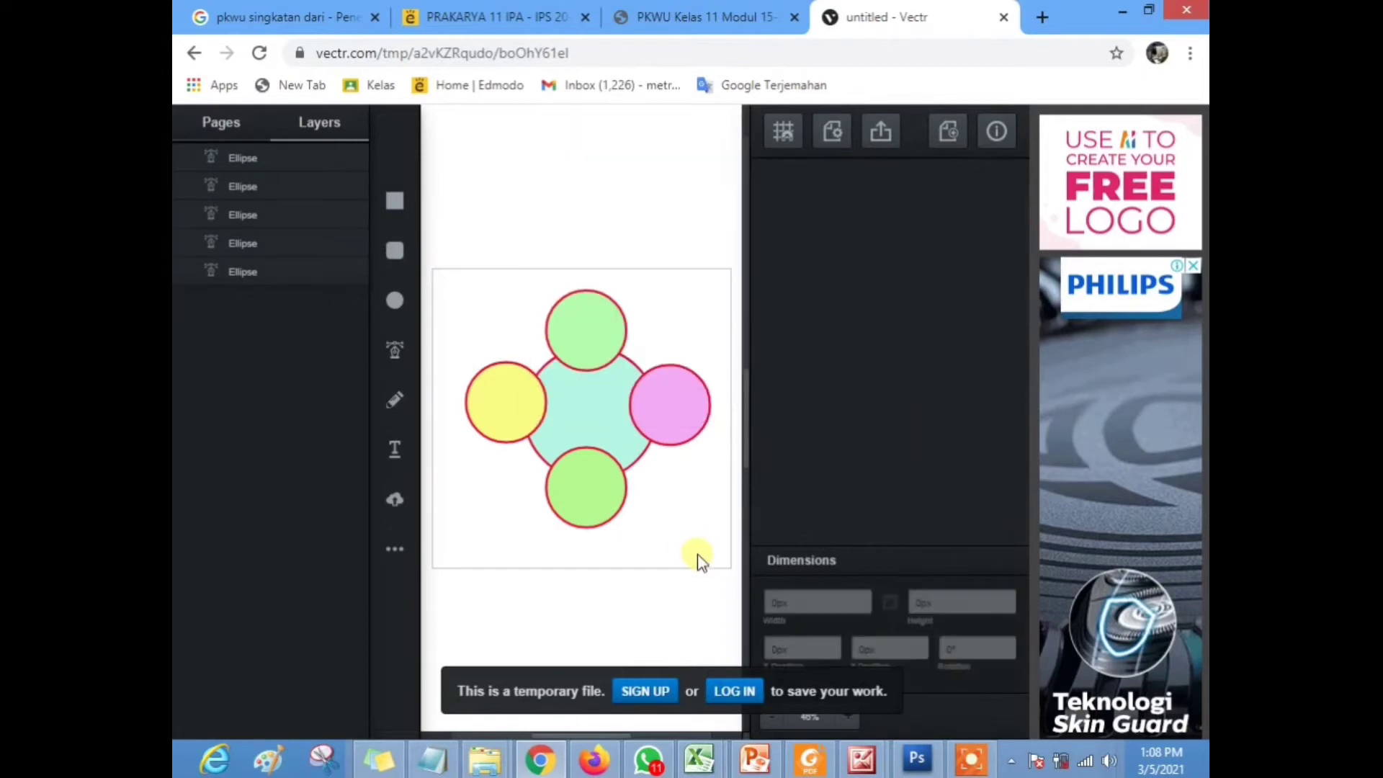
Recolor the upper small circle with the light blue fill #8adbff and close the color picker
click(596, 321)
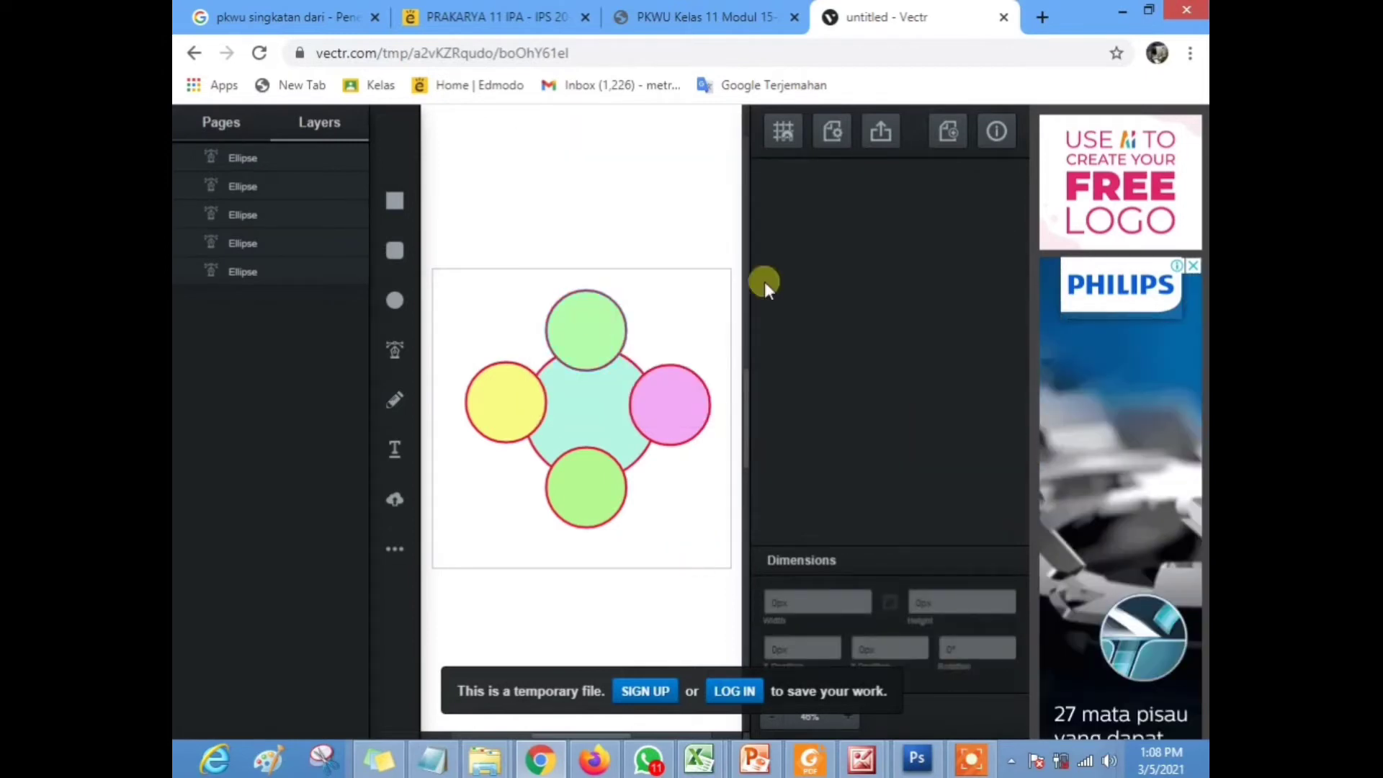
click(779, 214)
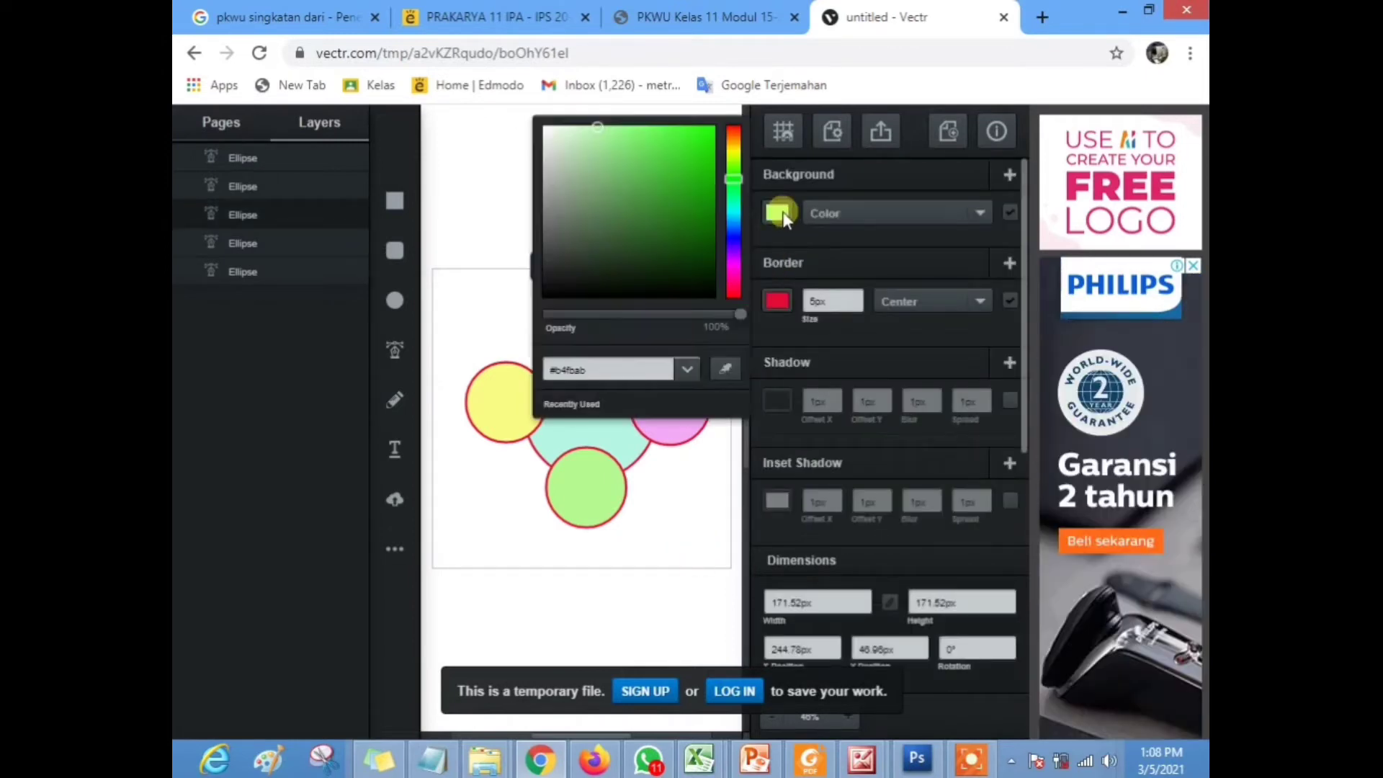
drag(732, 249, 729, 218)
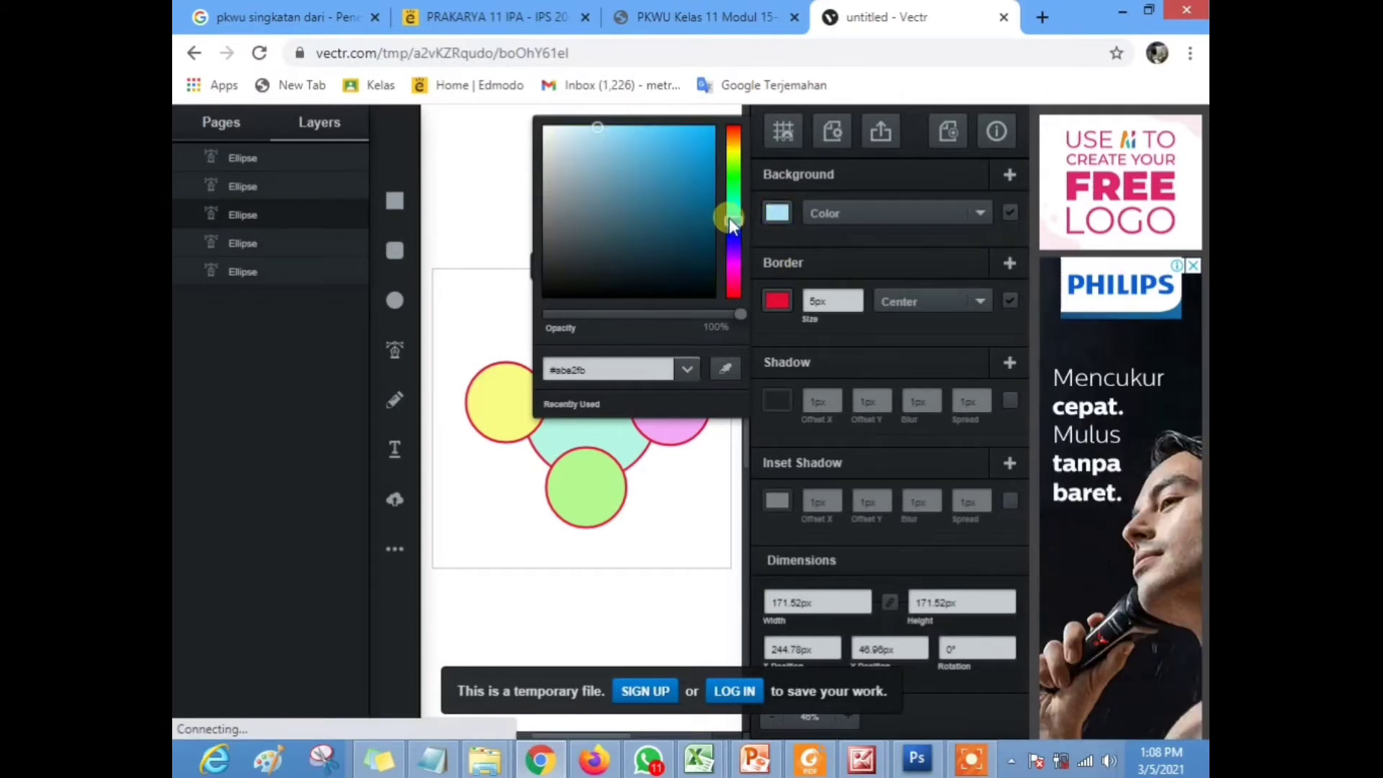
click(668, 206)
click(620, 123)
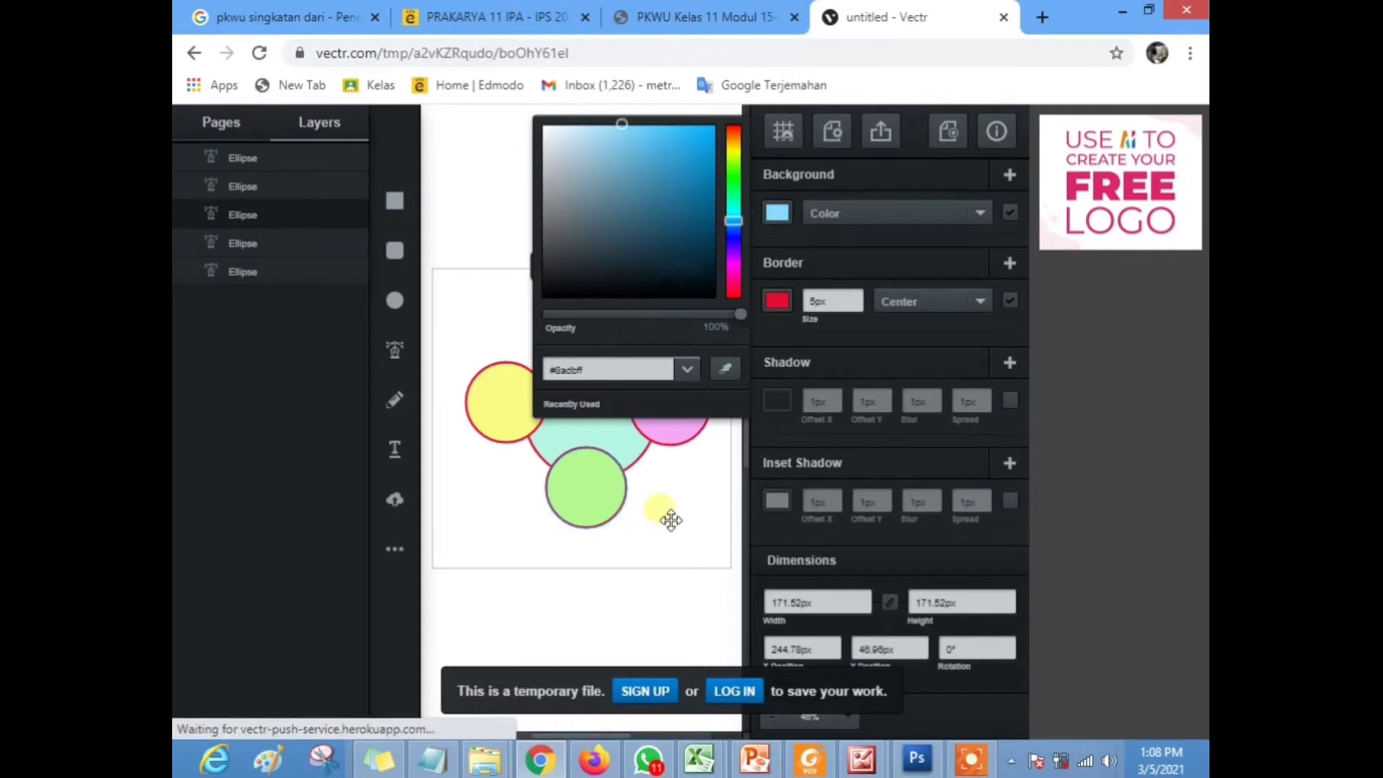
click(671, 504)
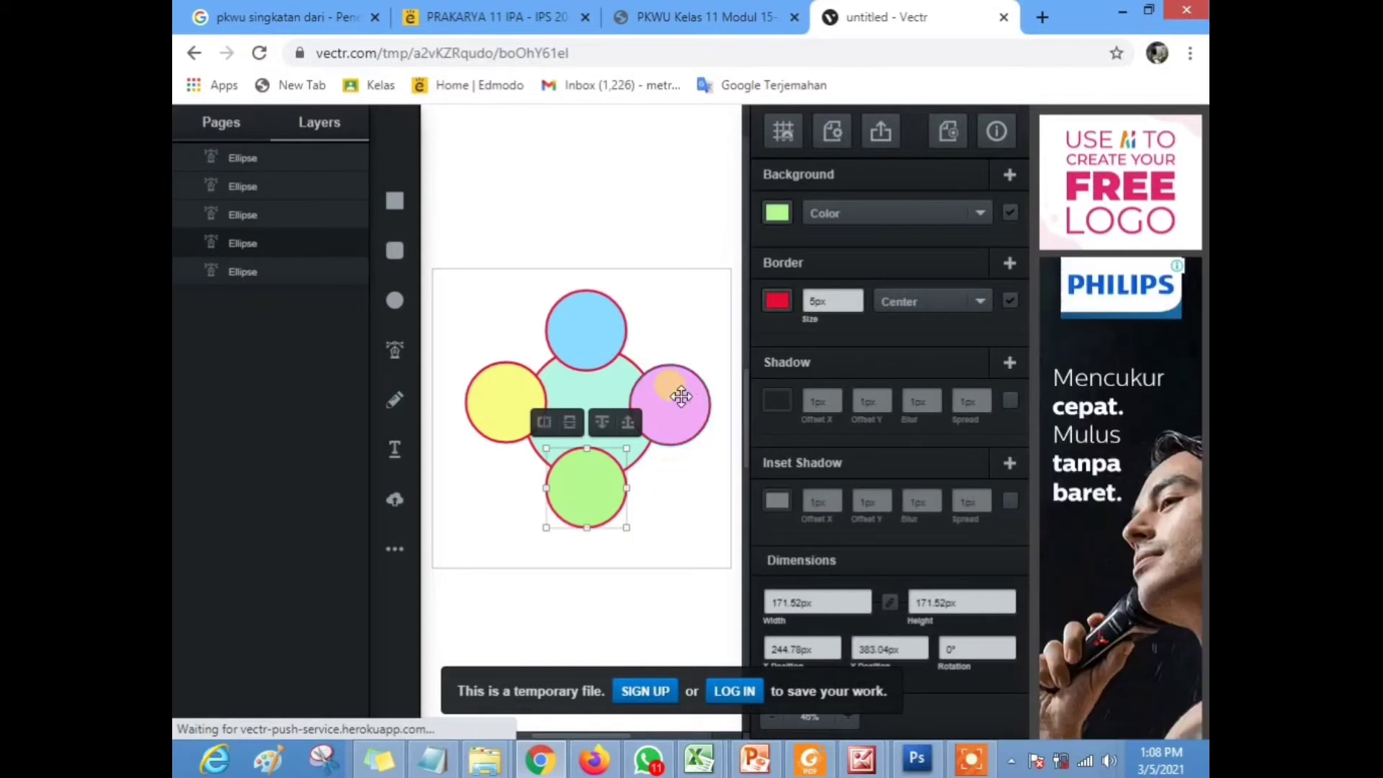
Add the two-line text "Strategi Promosi" just above and left of the blue circle, then deselect it
click(412, 454)
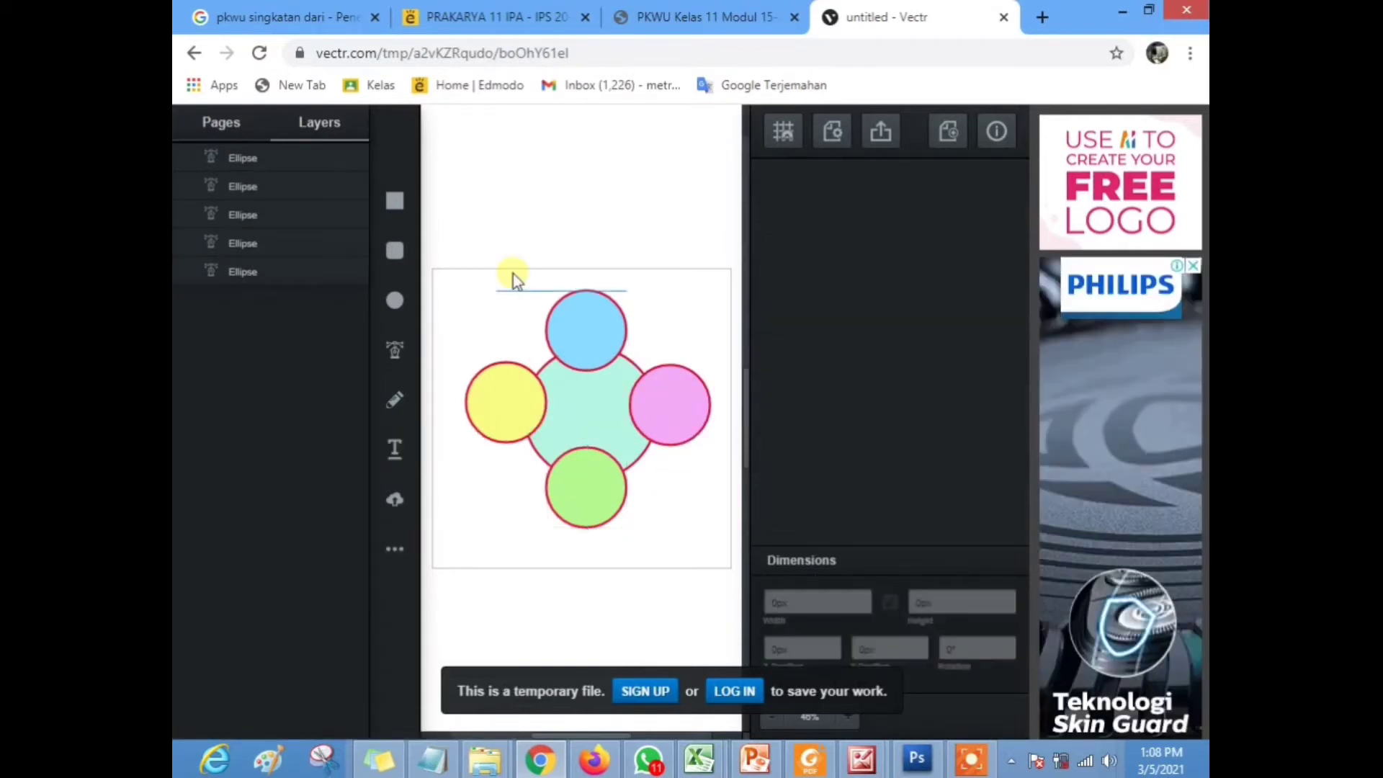
click(519, 292)
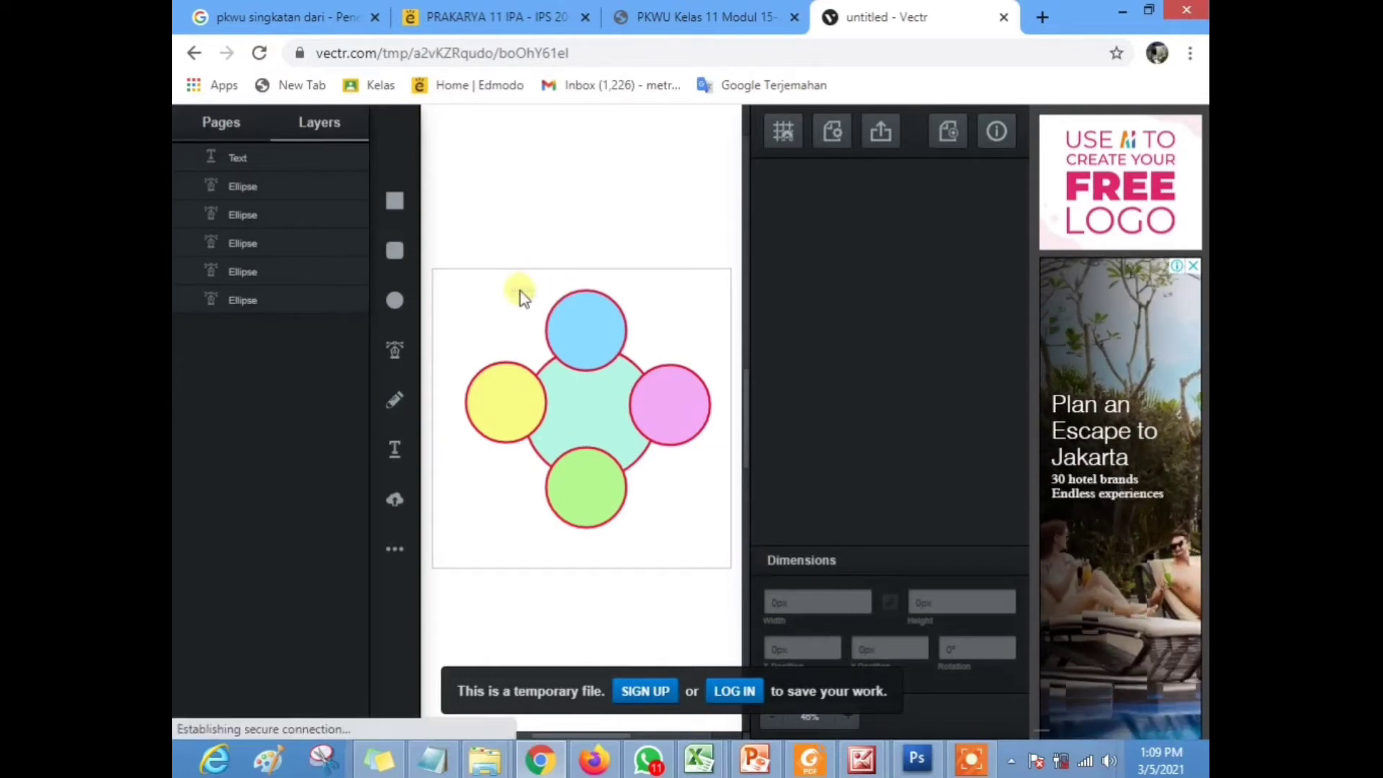
click(552, 222)
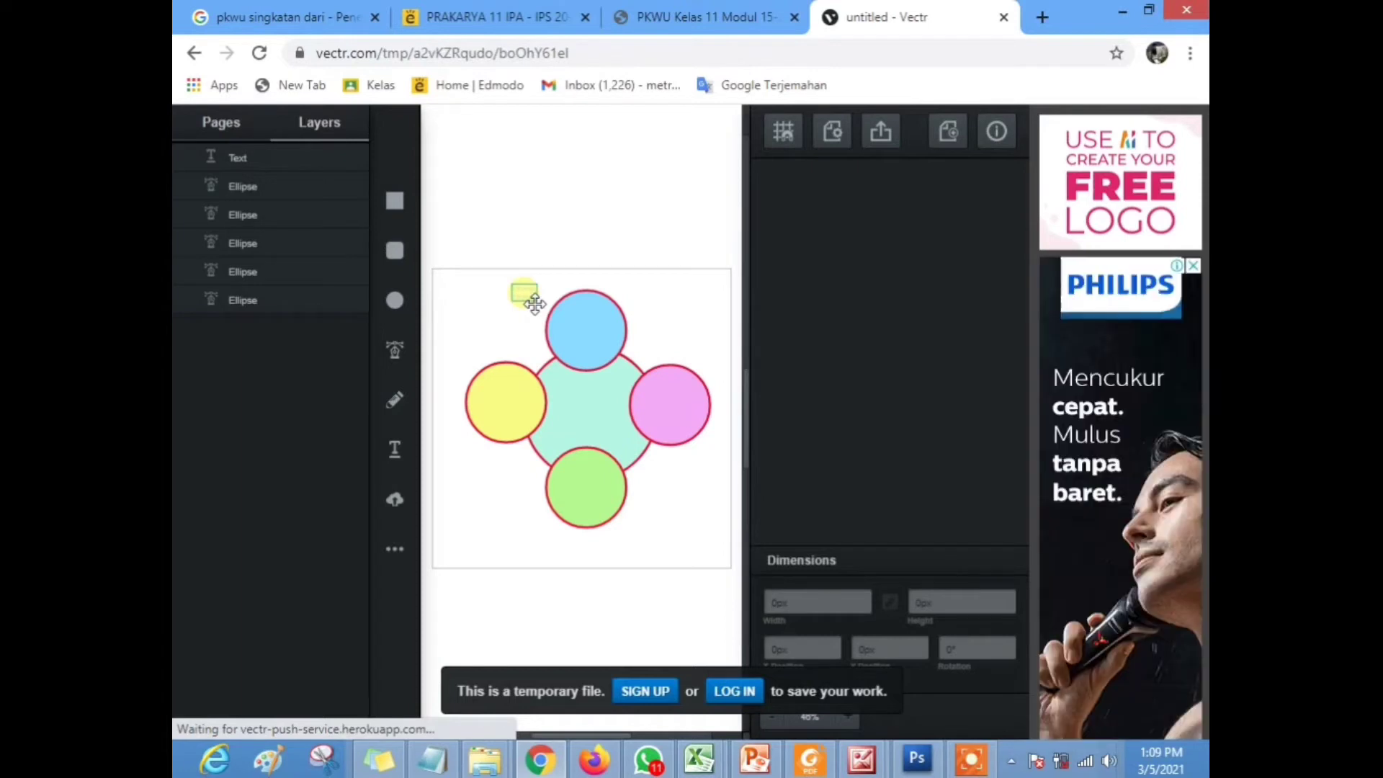
Set the "Strategi Promosi" text to 20 px with the near-black color #080808, then deselect it
click(535, 303)
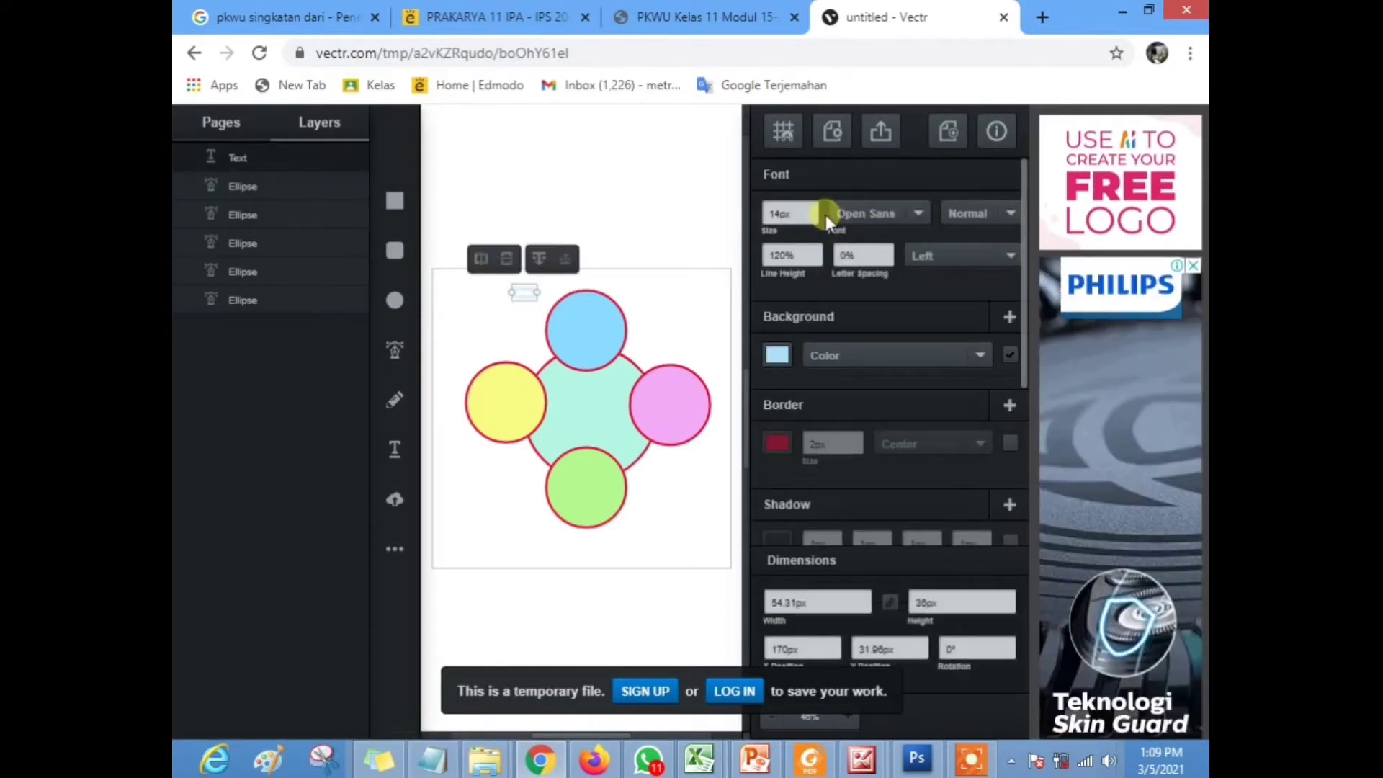
drag(796, 217, 746, 213)
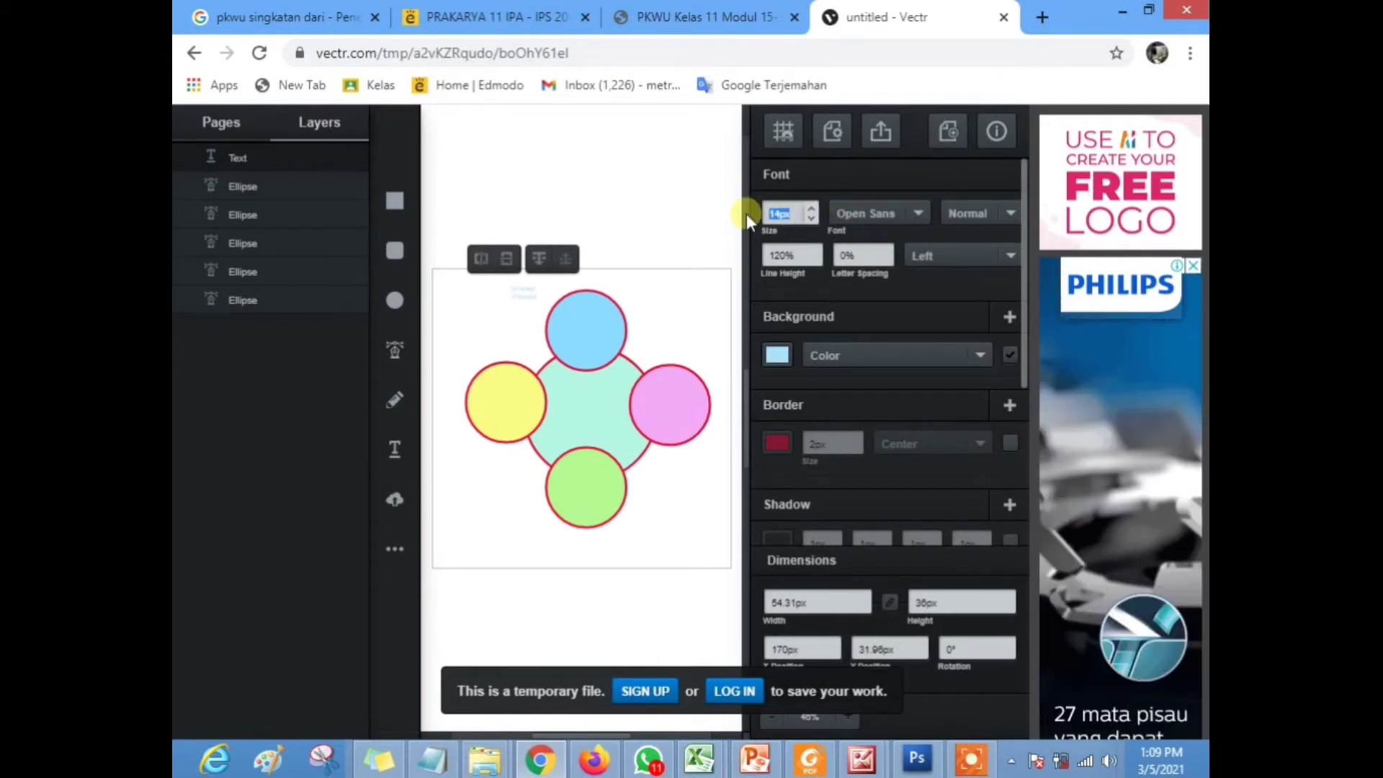
text(20)
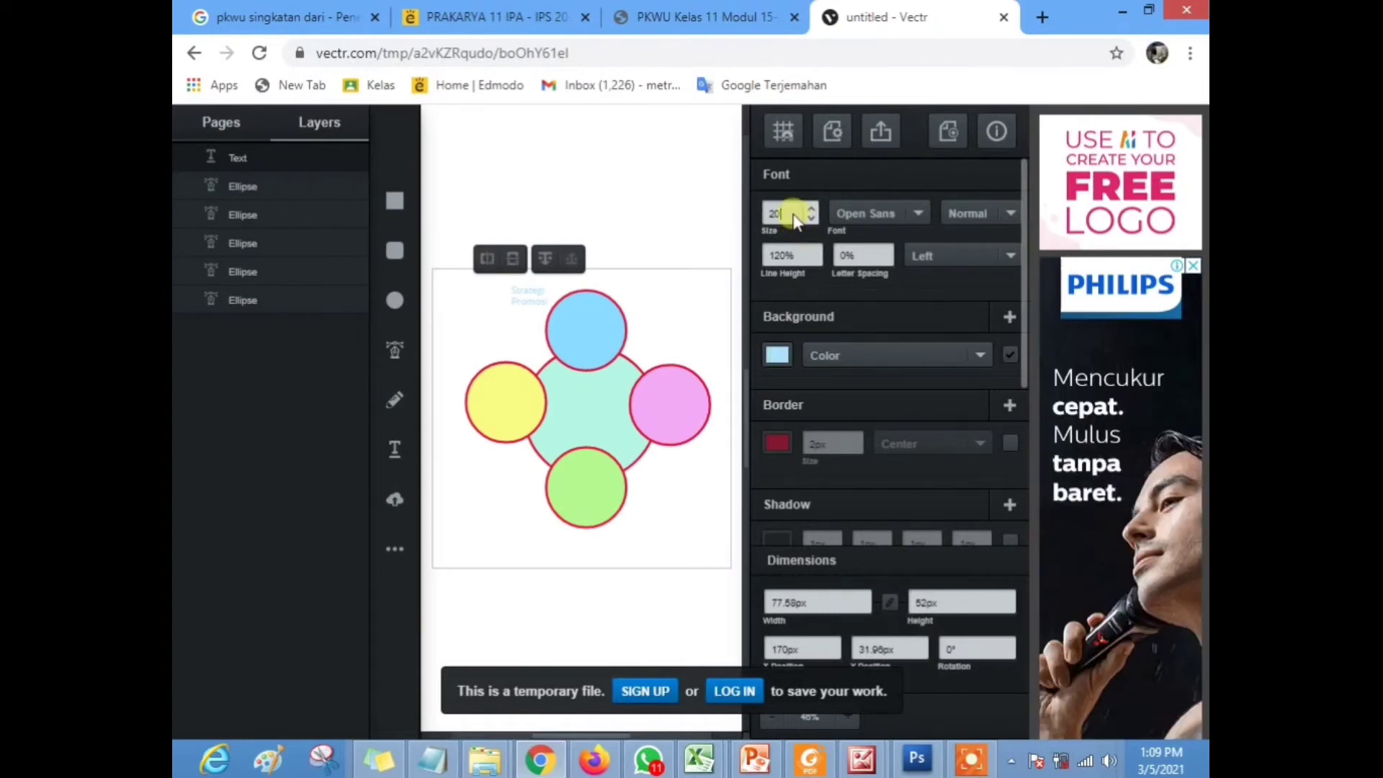
click(771, 356)
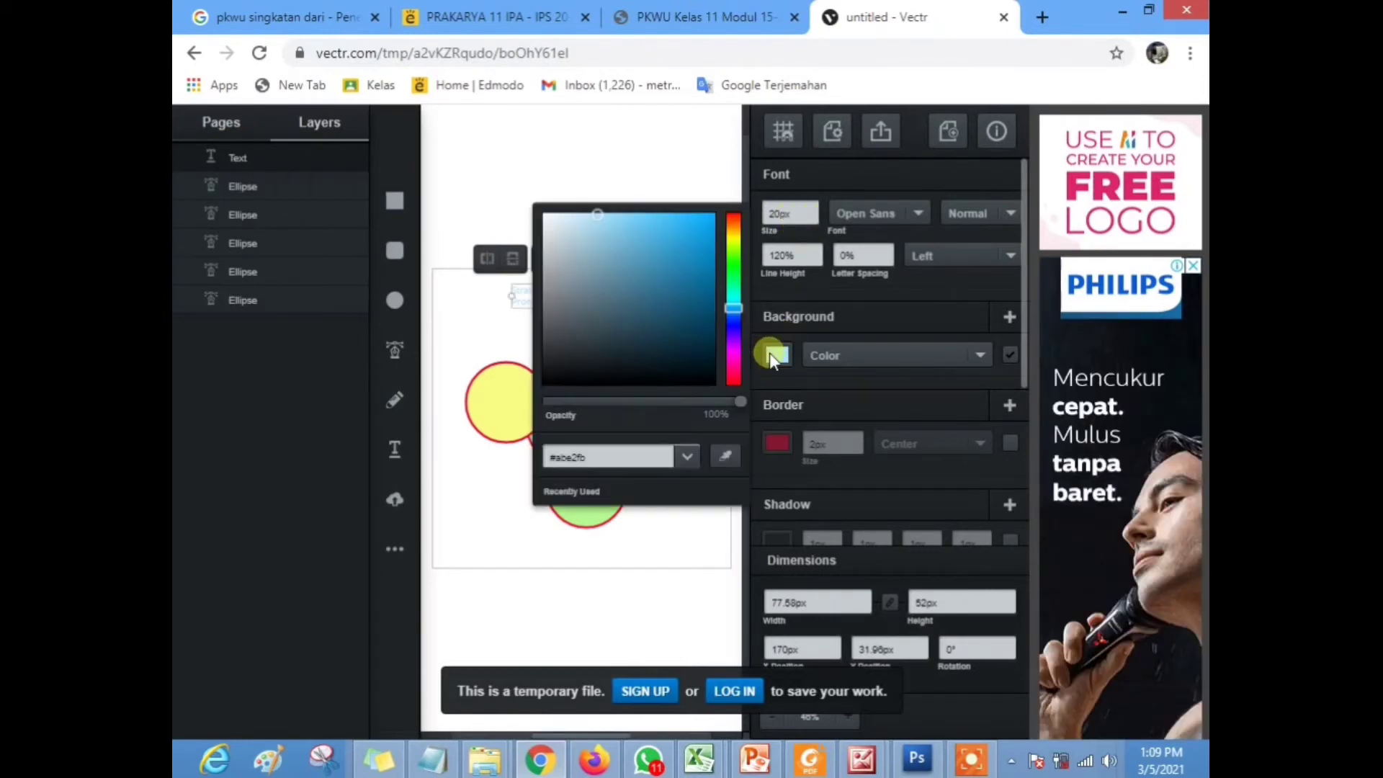
click(547, 379)
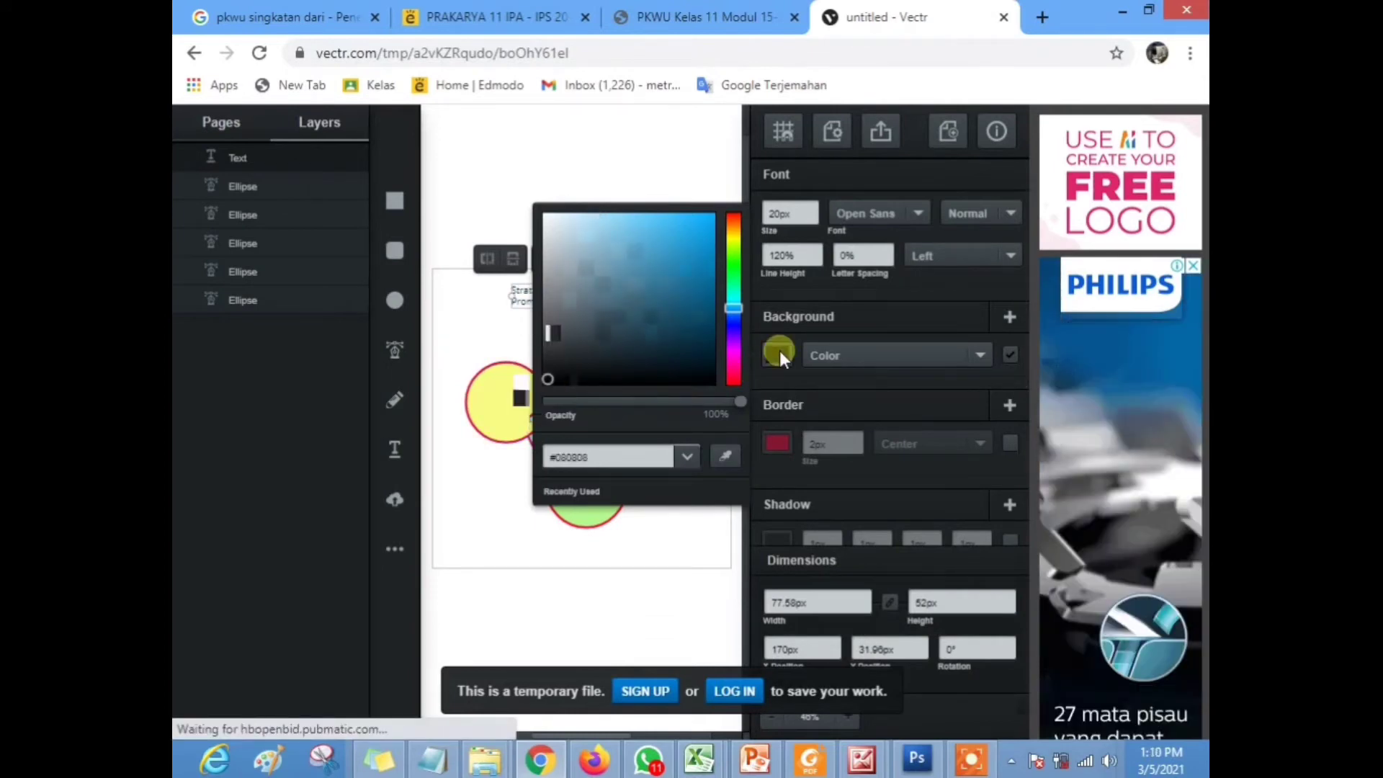
click(694, 546)
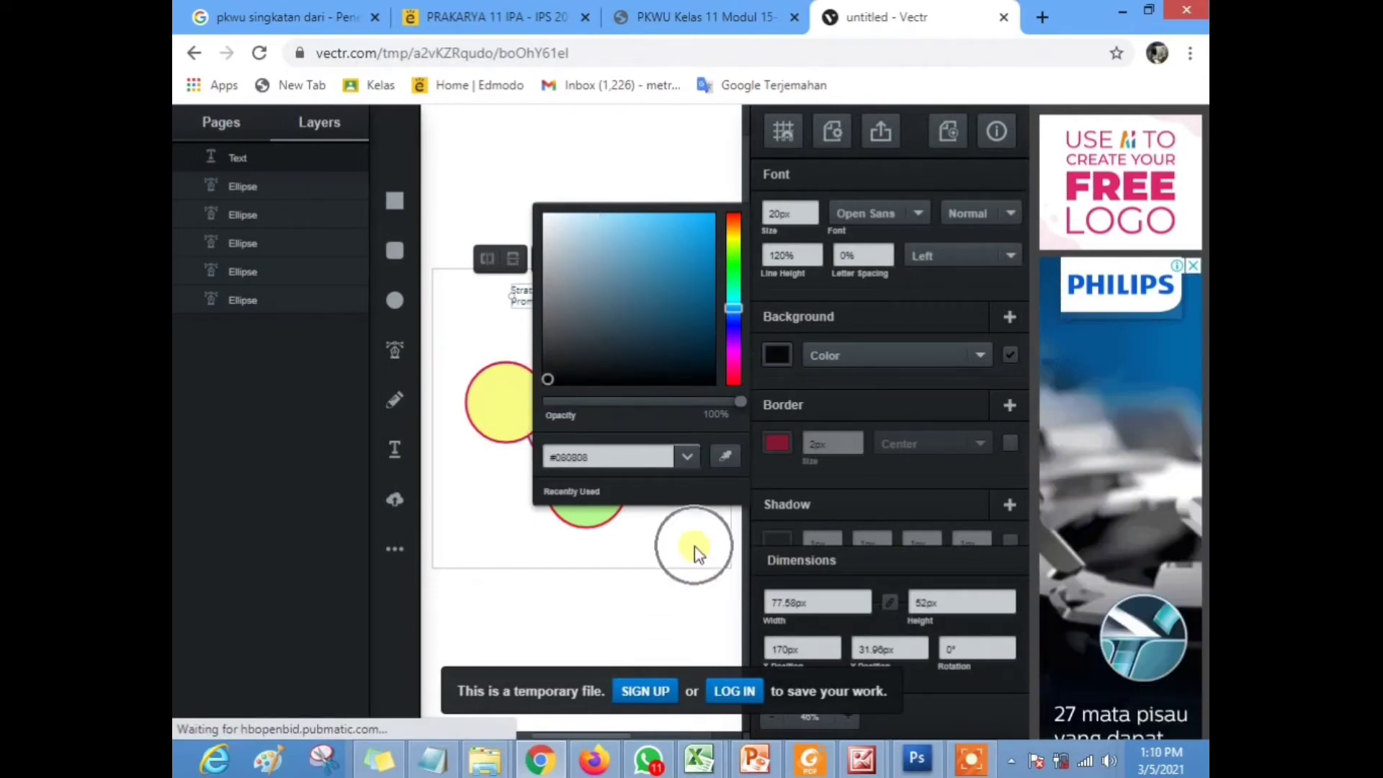
click(694, 546)
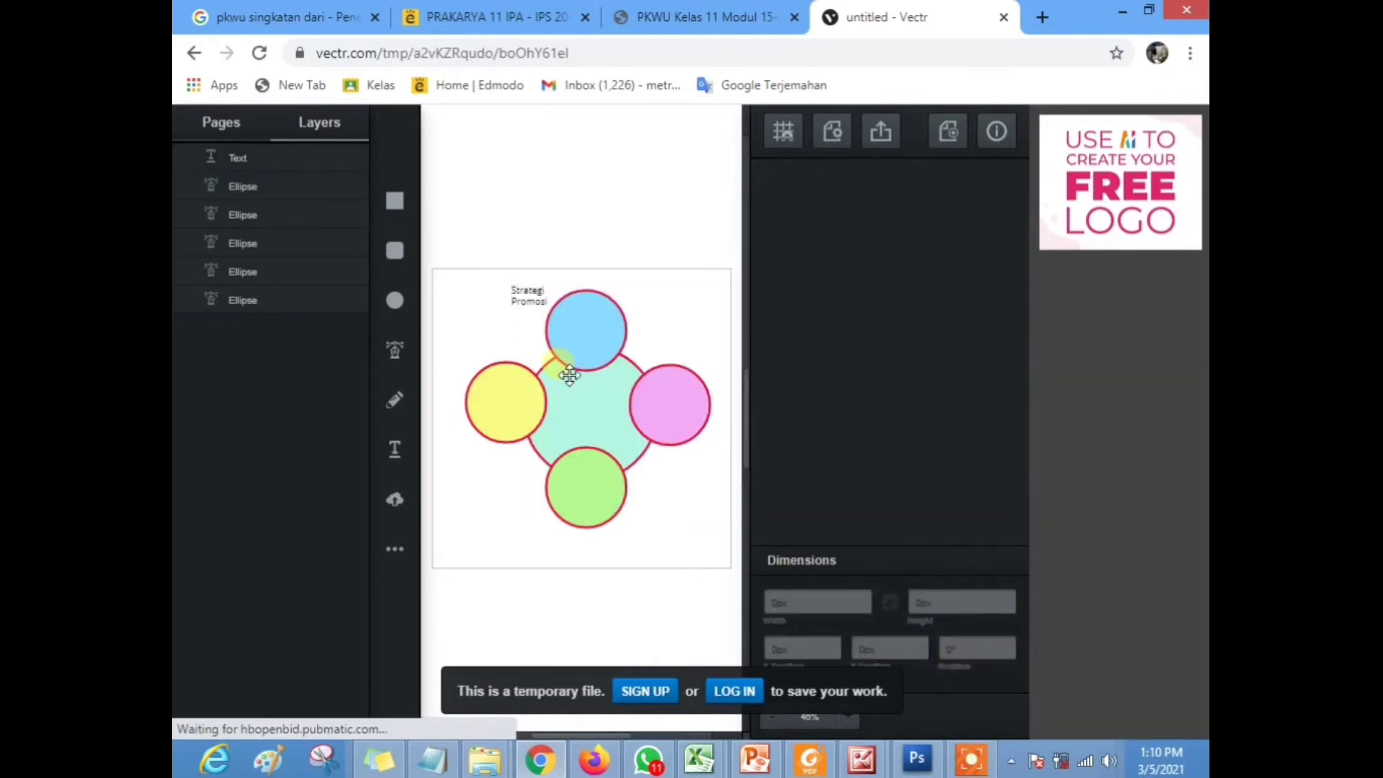
Move the "Strategi Promosi" text into the mint central circle and enlarge it to about 121 px wide
drag(547, 306, 611, 420)
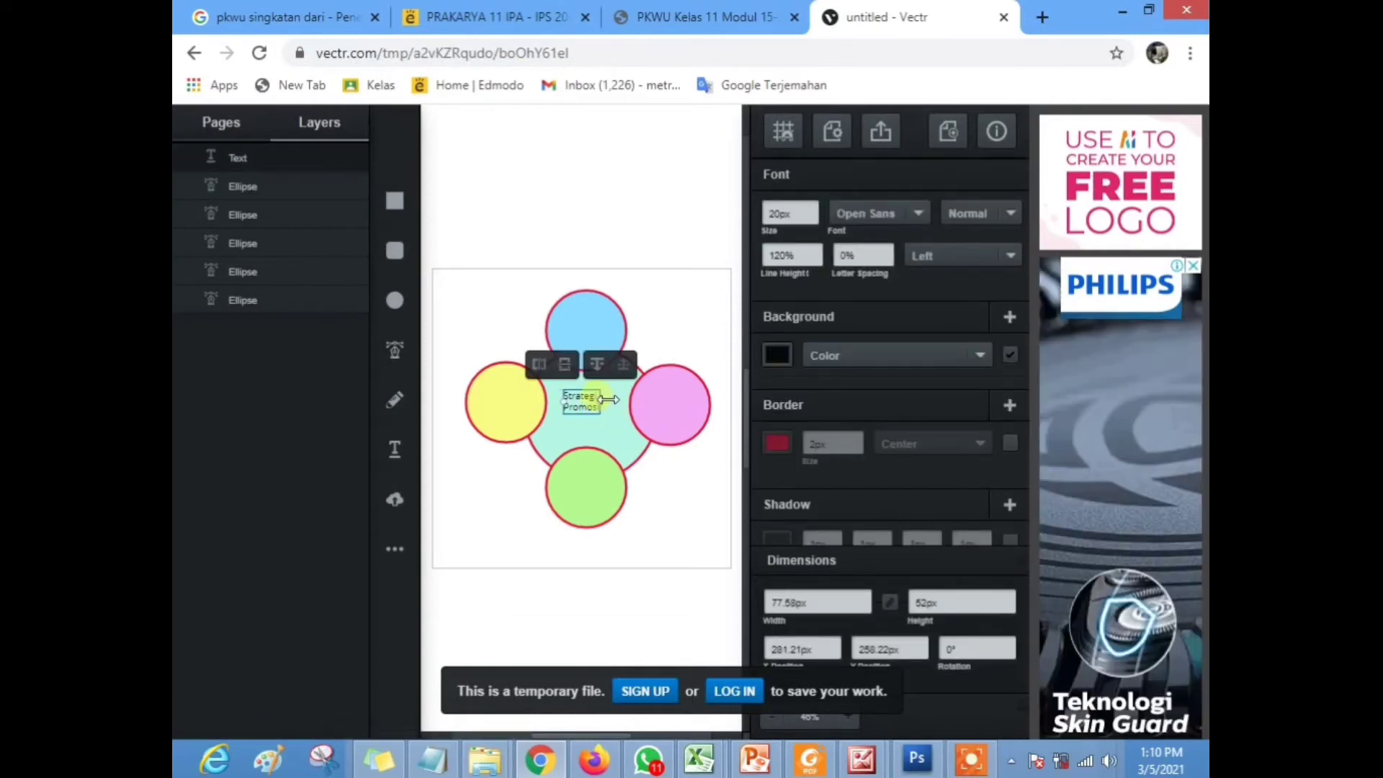
drag(614, 408, 626, 408)
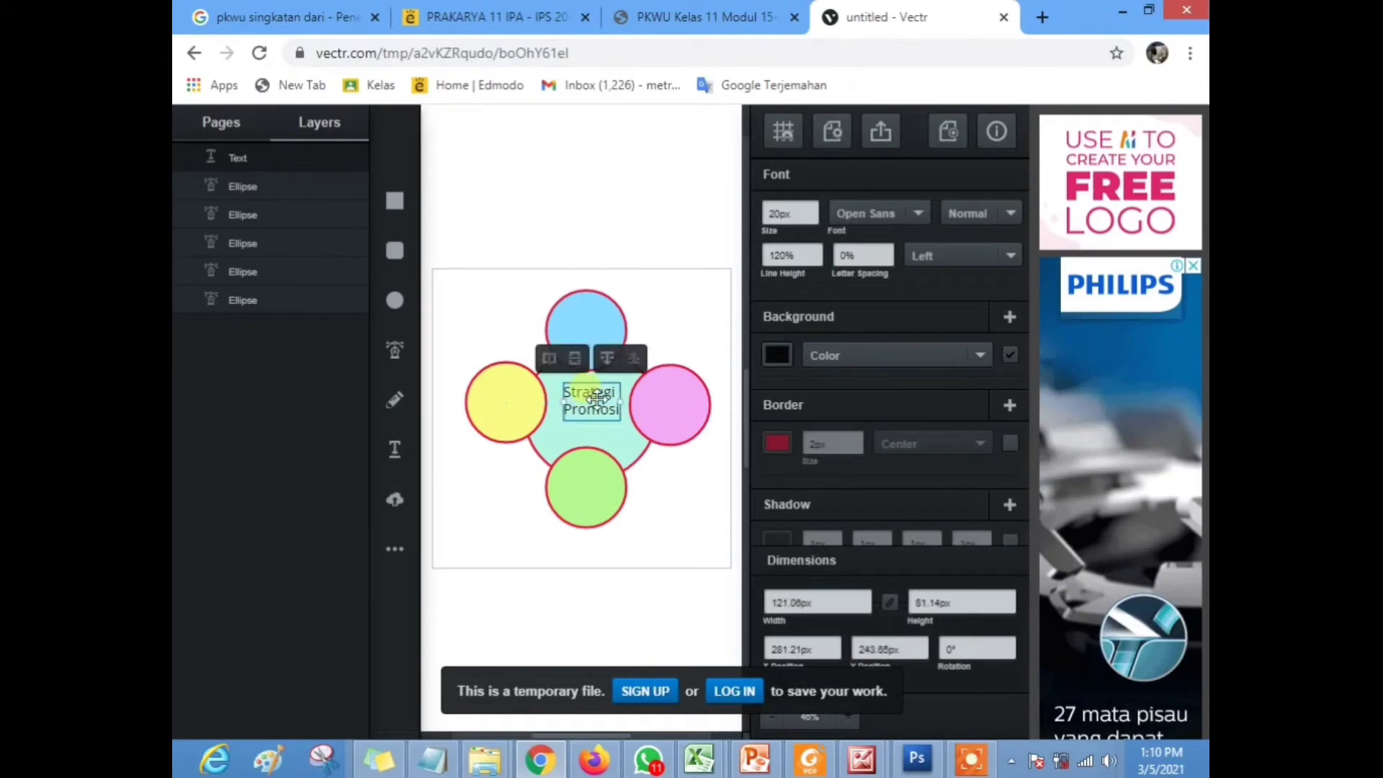
Duplicate the "Strategi Promosi" text twice, placing one copy in the yellow circle and one in the blue circle
right_click(596, 403)
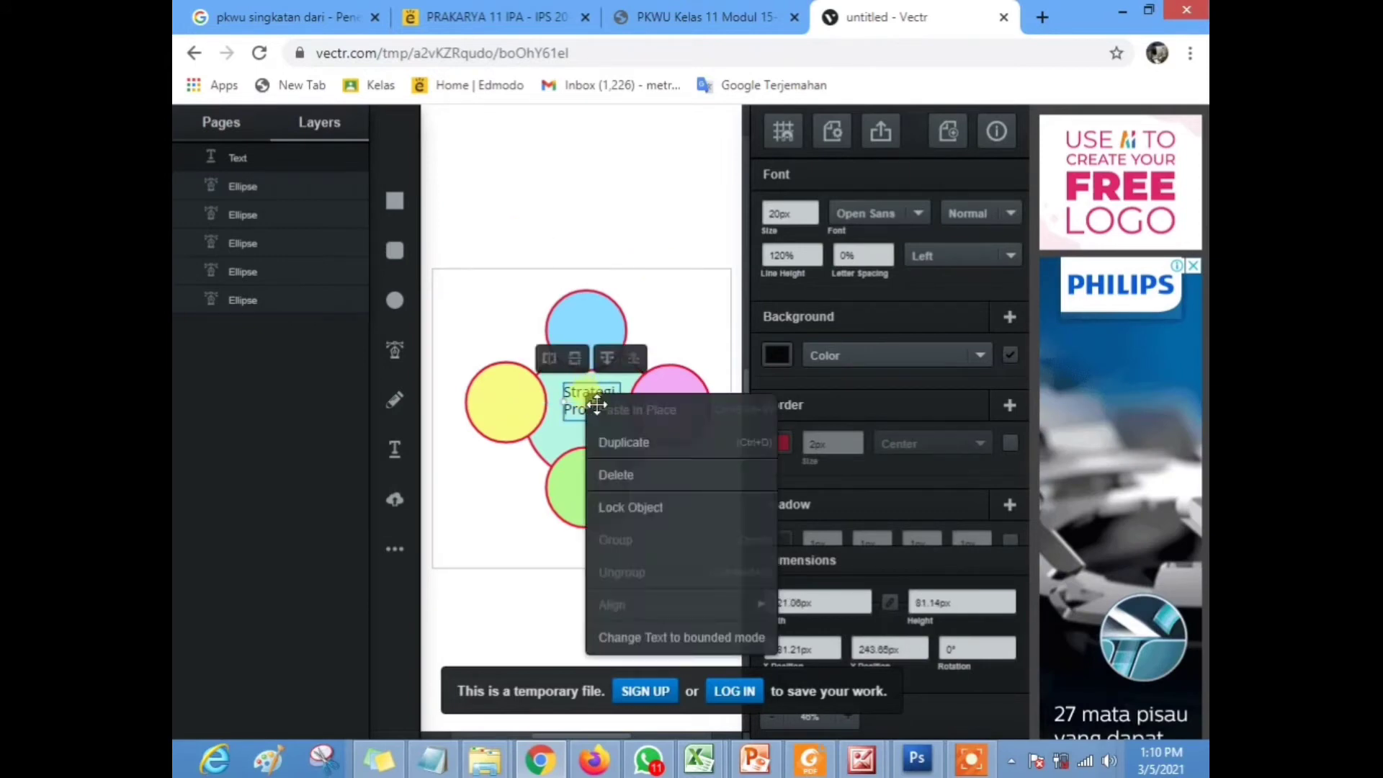
click(624, 439)
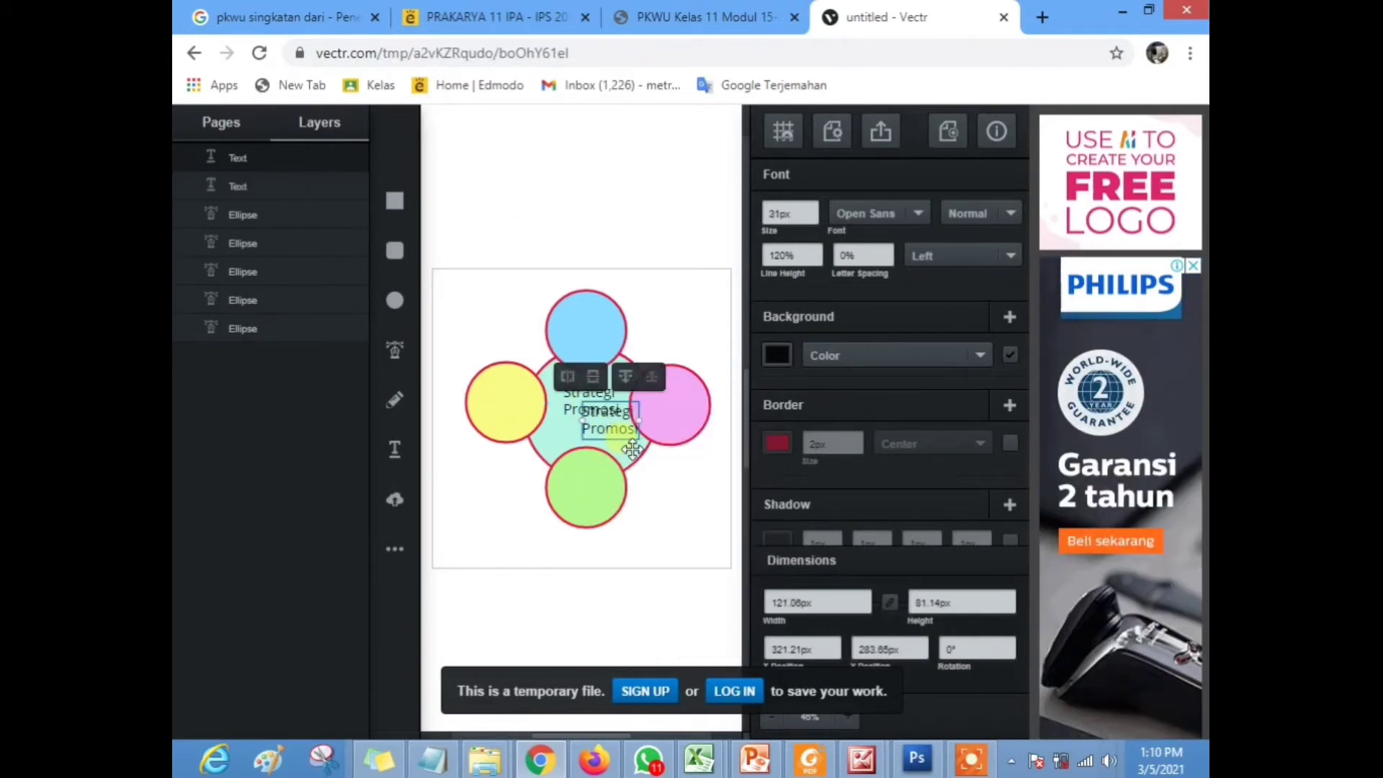
drag(605, 427, 516, 411)
right_click(506, 293)
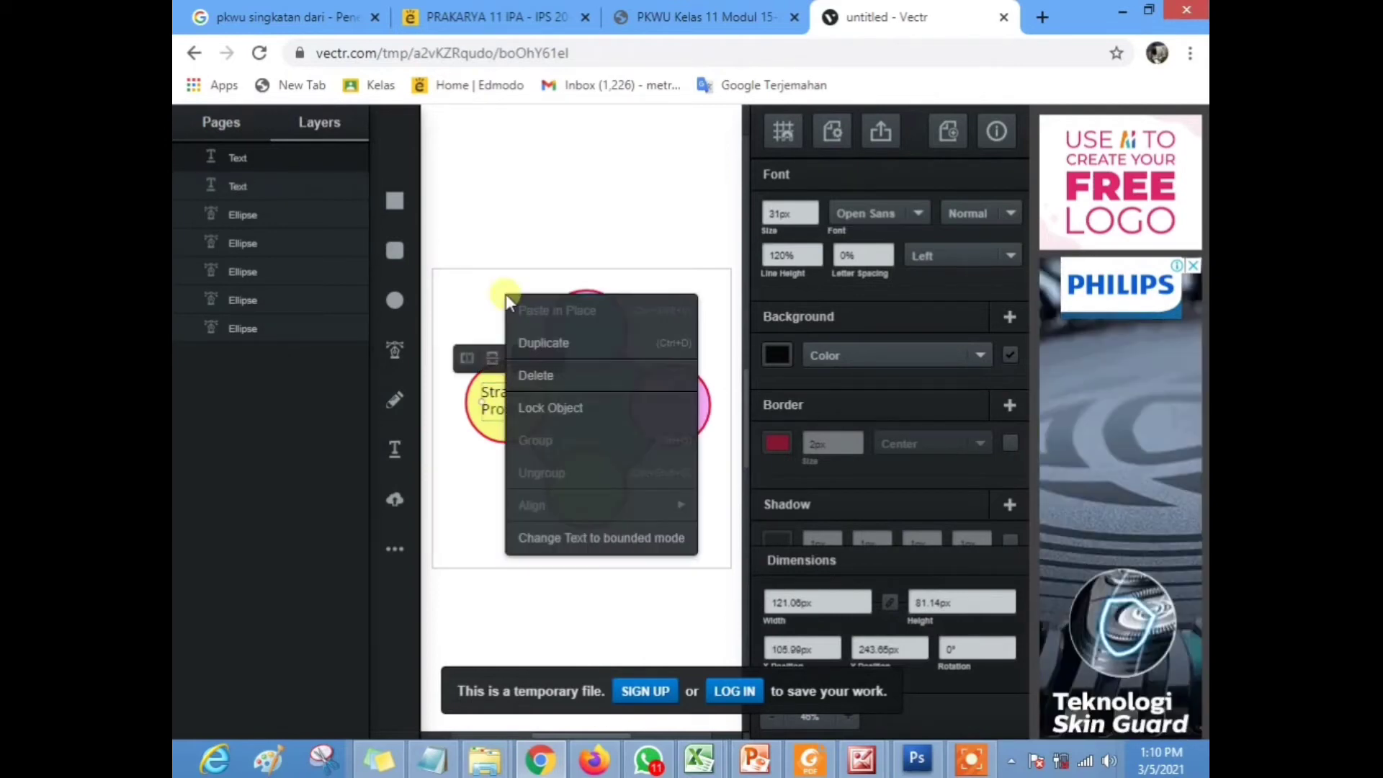
click(547, 346)
drag(529, 398, 603, 330)
Duplicate the "Strategi Promosi" text into the pink circle and again into the green circle, then deselect it
right_click(695, 294)
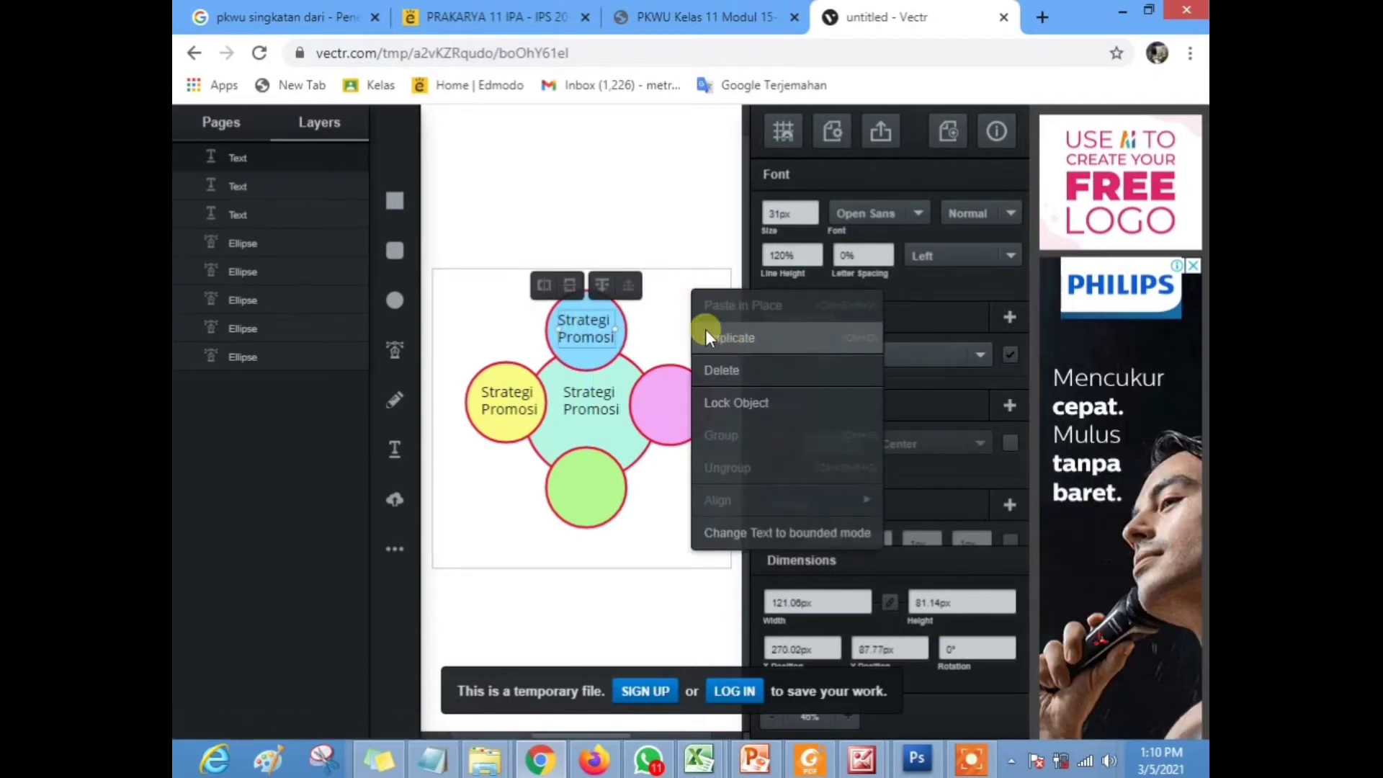
click(706, 337)
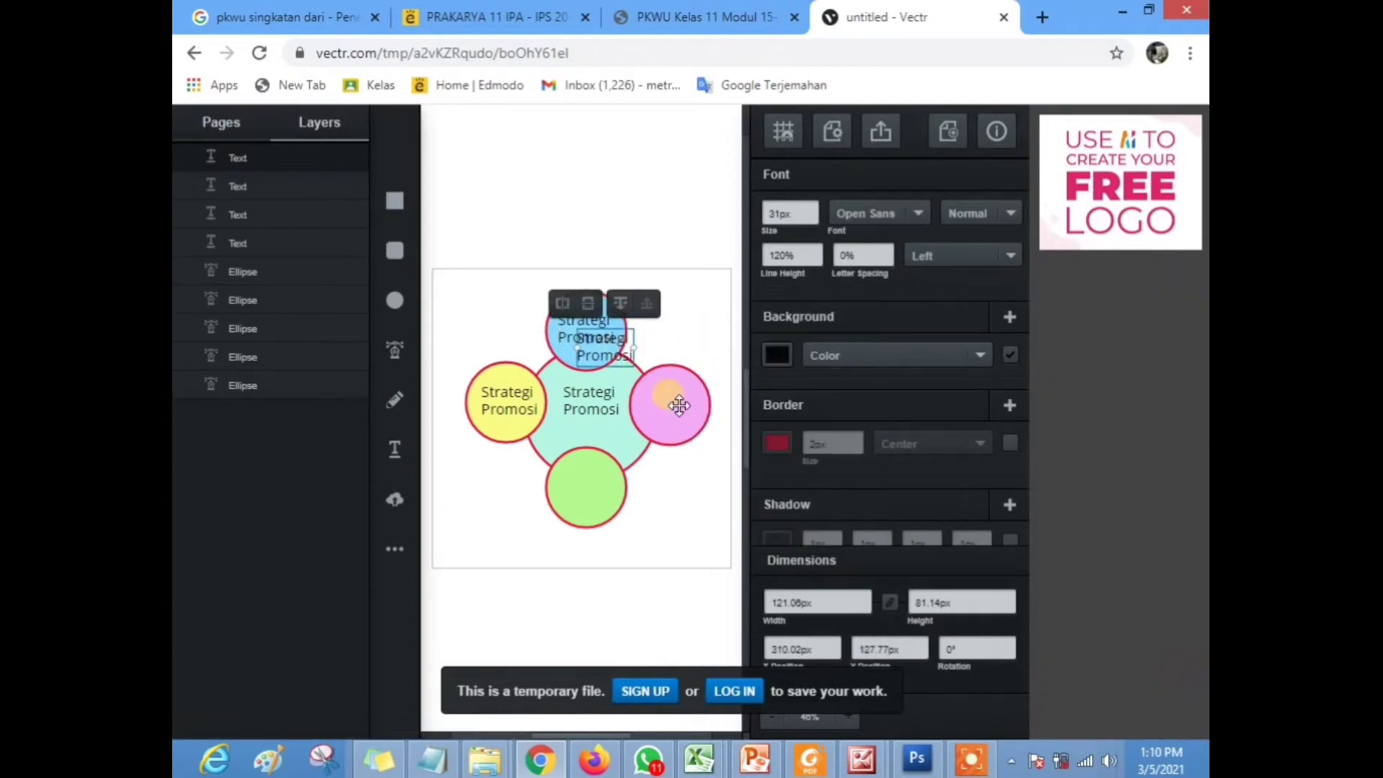
mouse_move(679, 406)
mouse_down()
mouse_move(693, 416)
mouse_move(682, 404)
mouse_up()
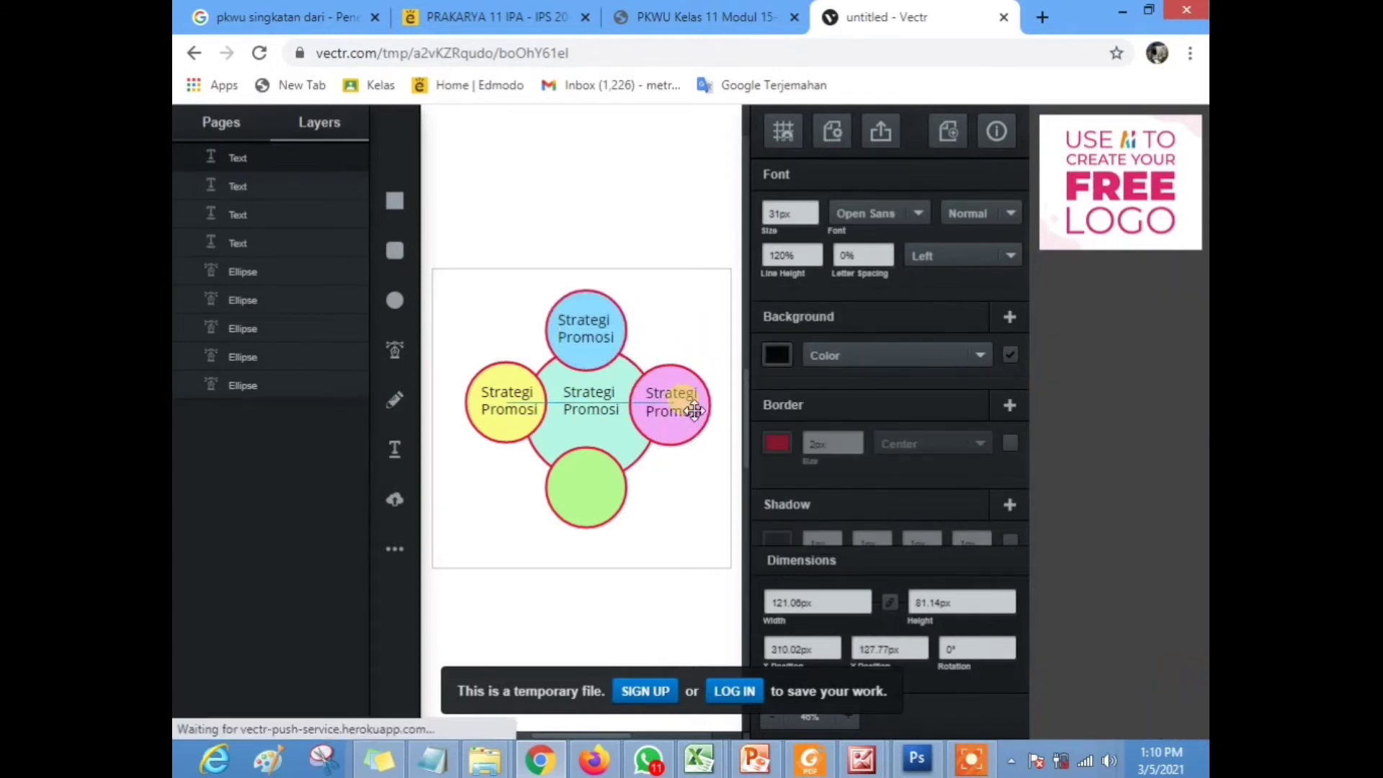
right_click(680, 308)
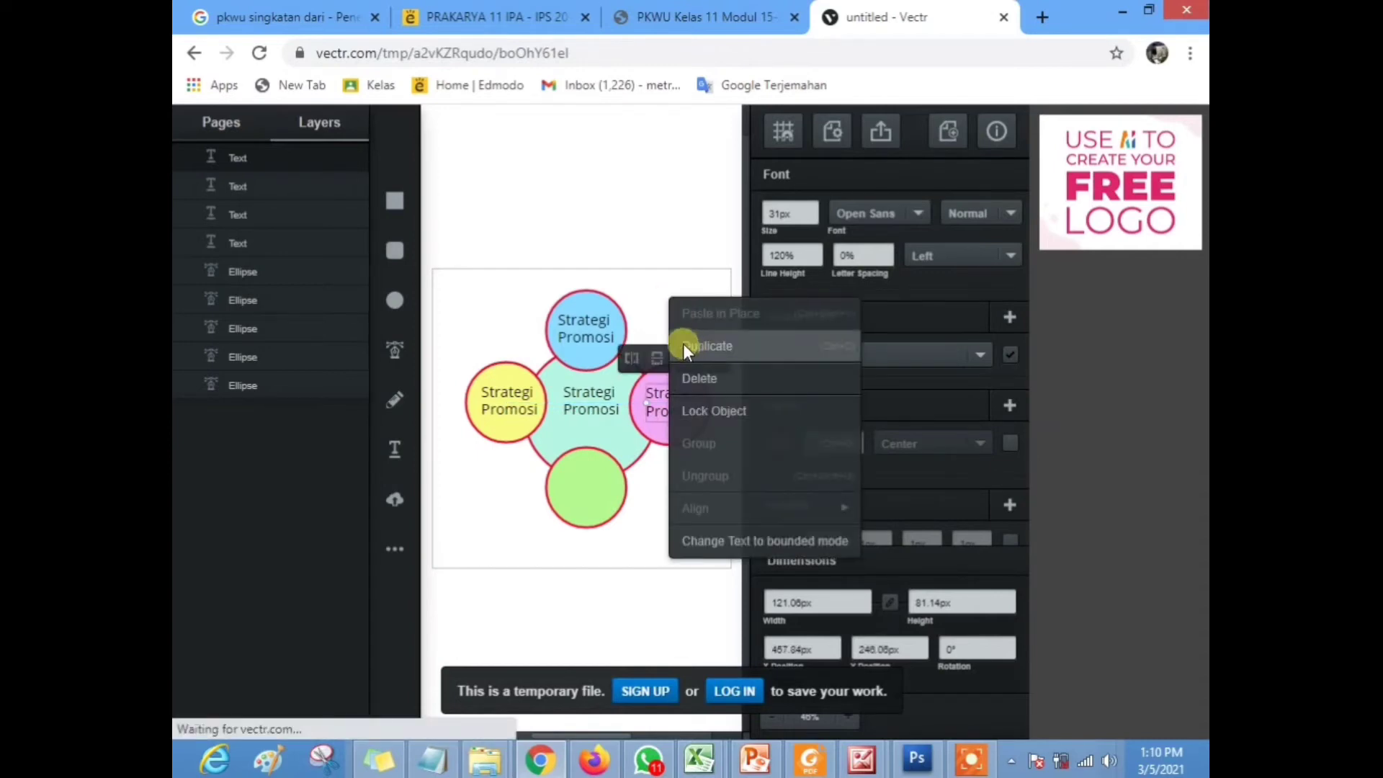
click(679, 345)
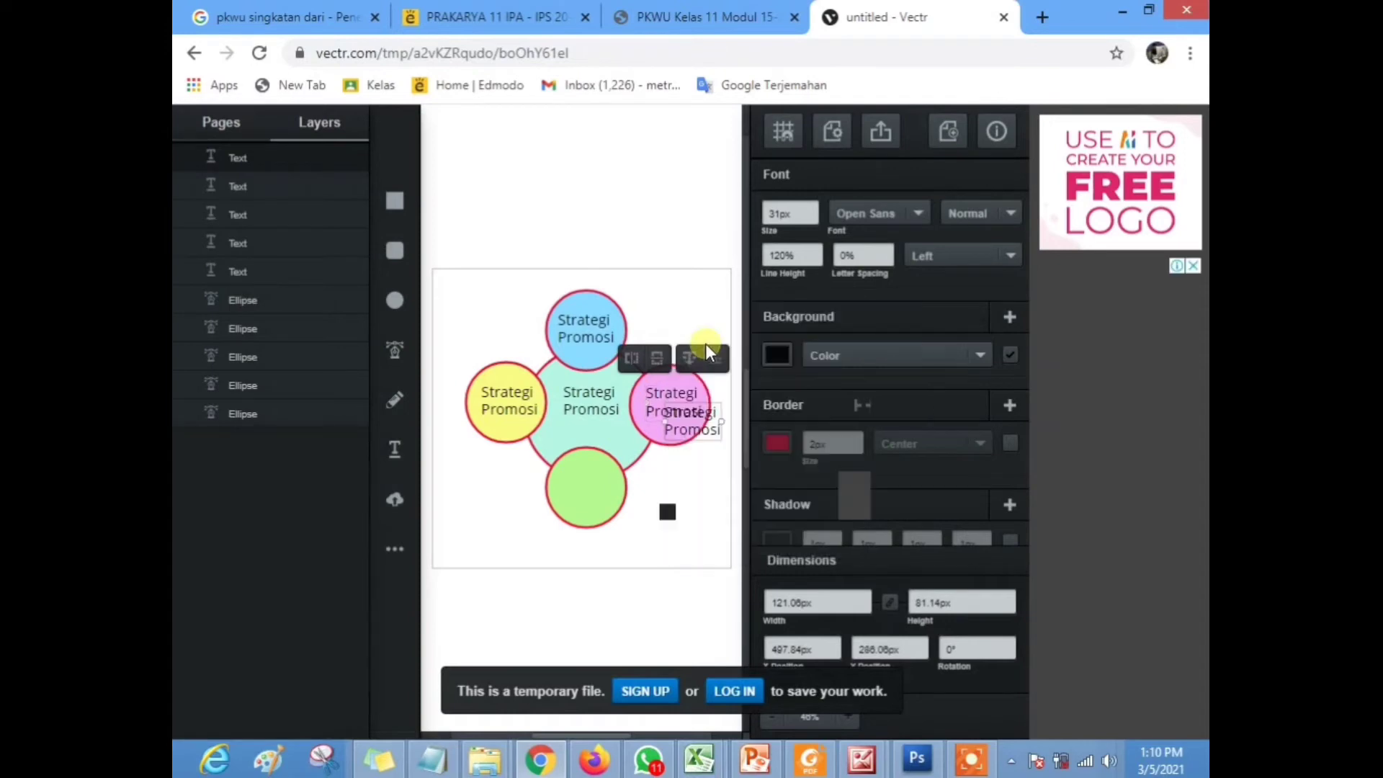
drag(721, 447, 615, 510)
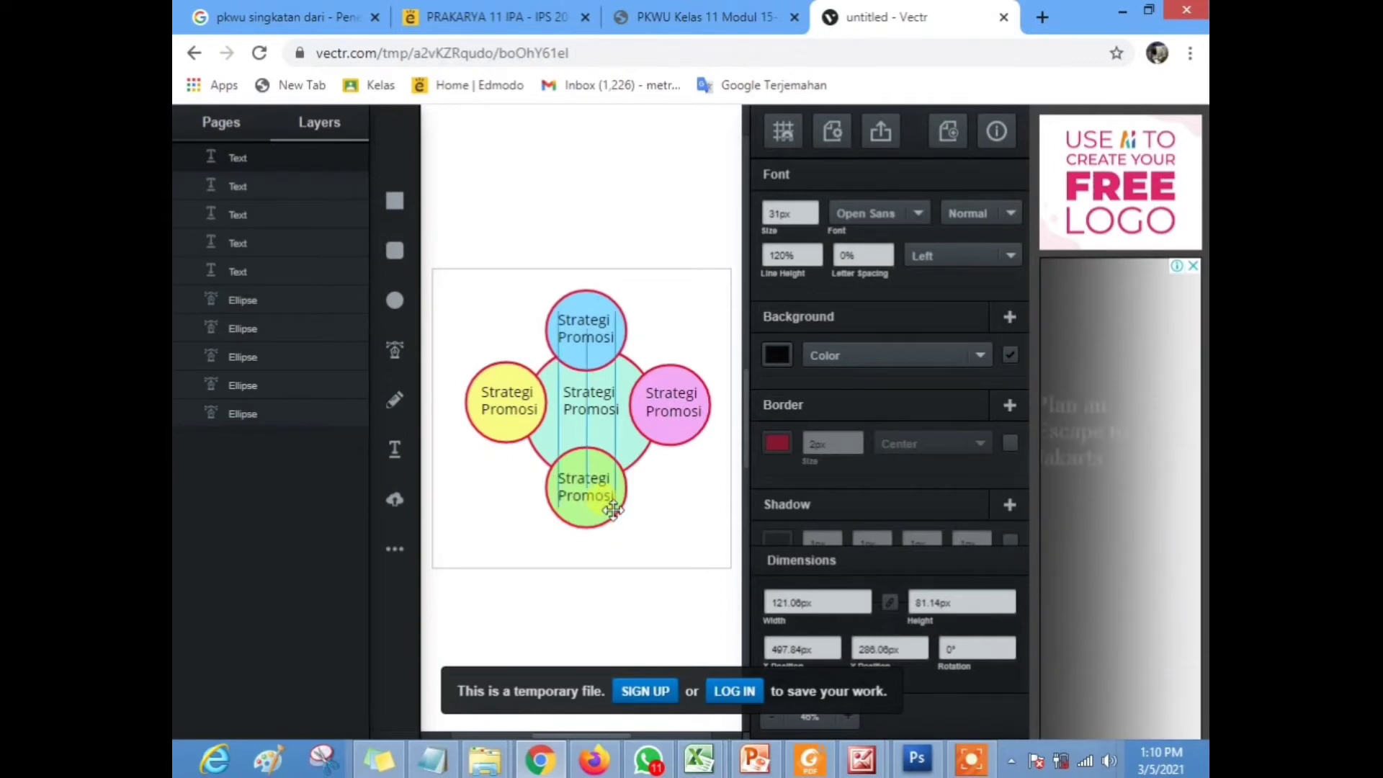
click(683, 524)
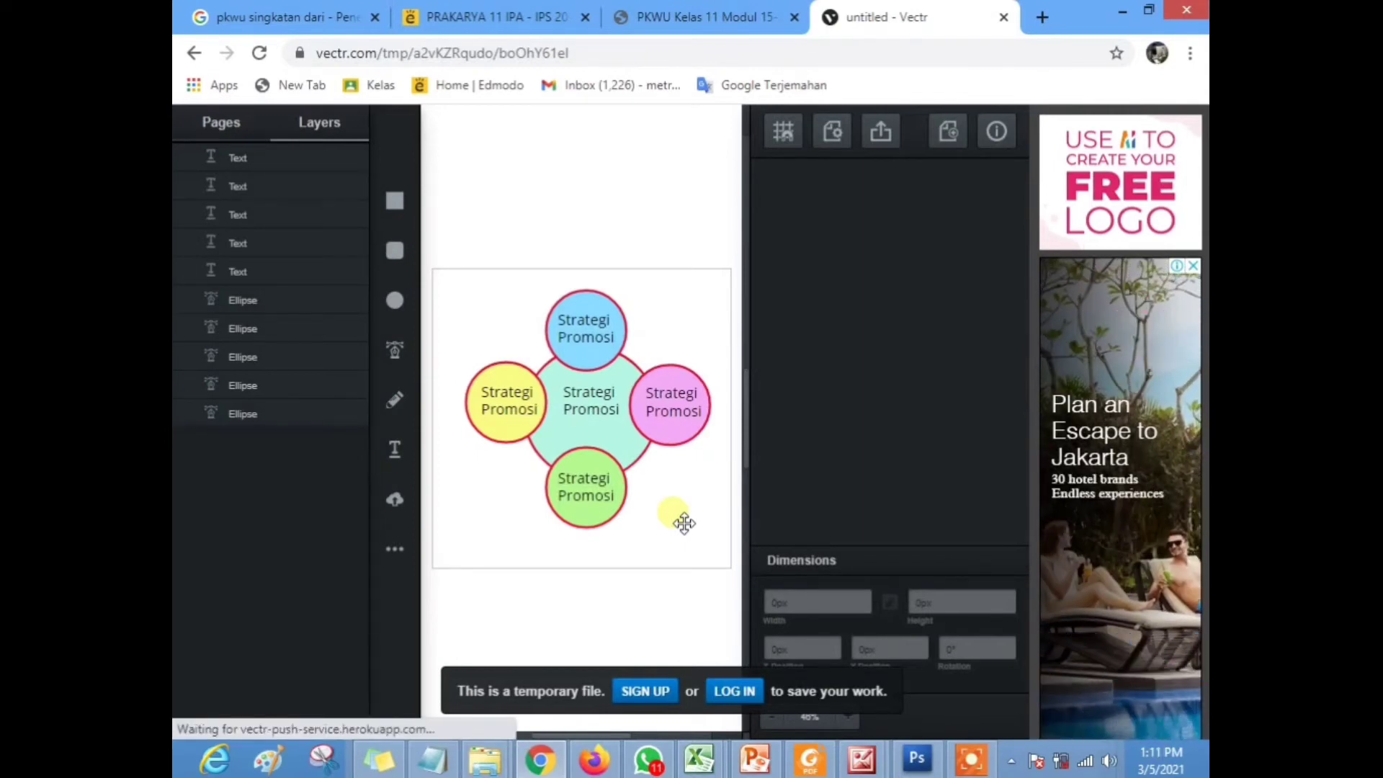
Replace the green circle's text with "Publisitas" and shift it slightly down to the circle's middle
click(611, 506)
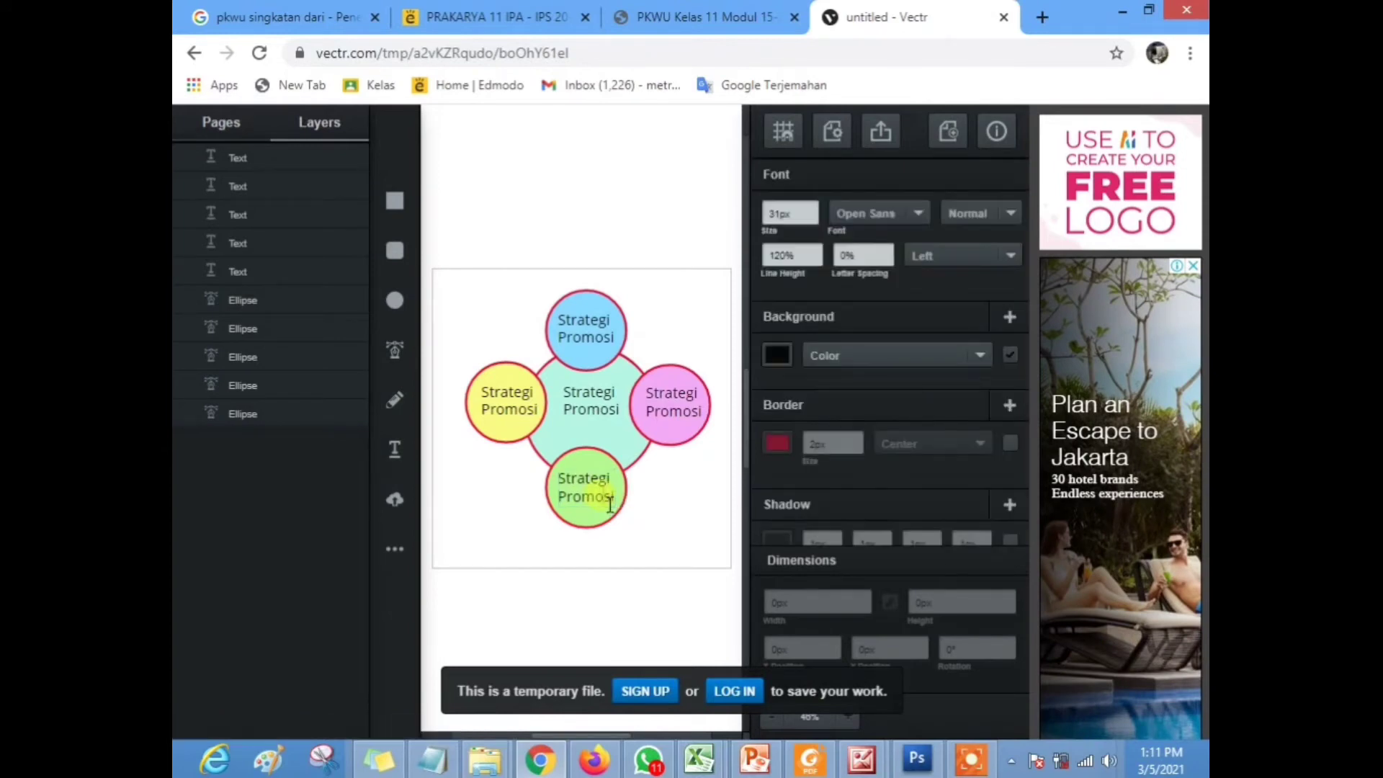
double_click(609, 505)
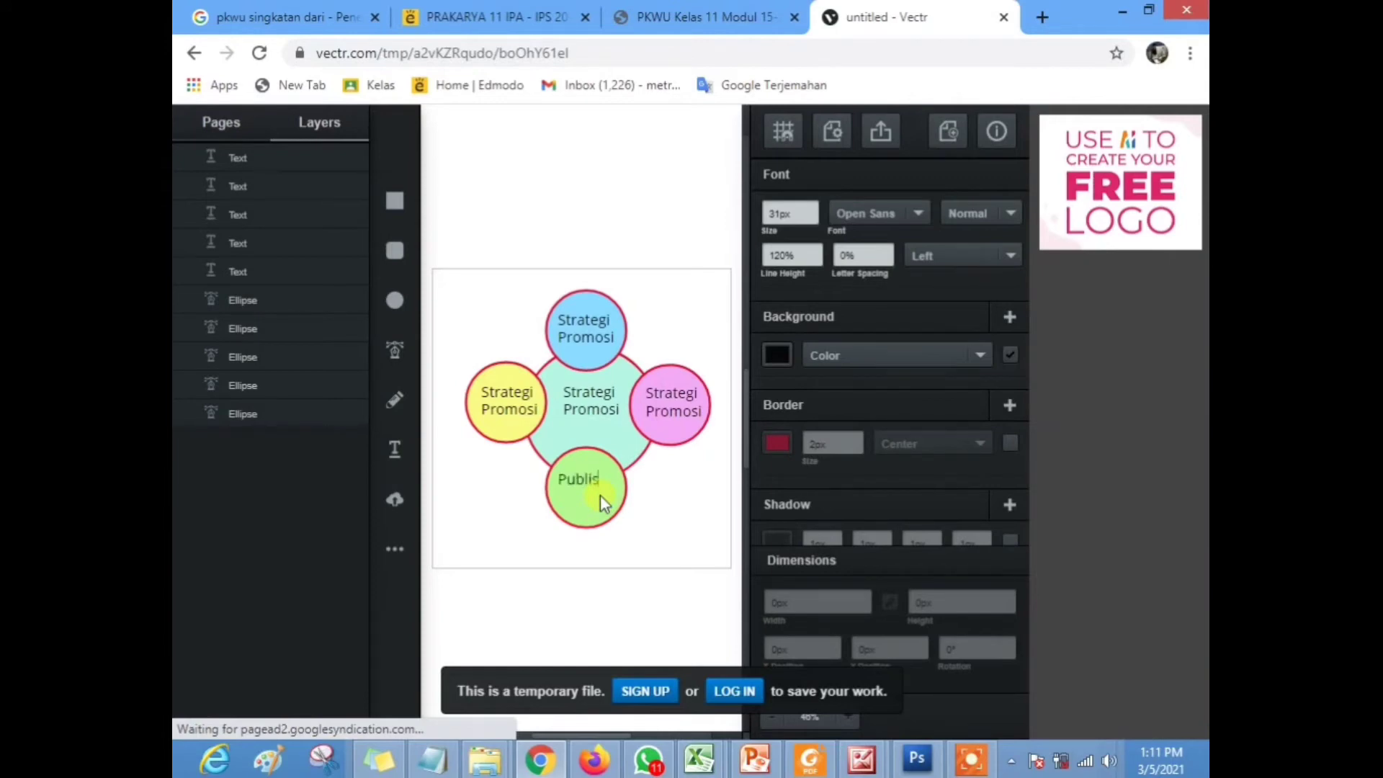
text(Publisitas)
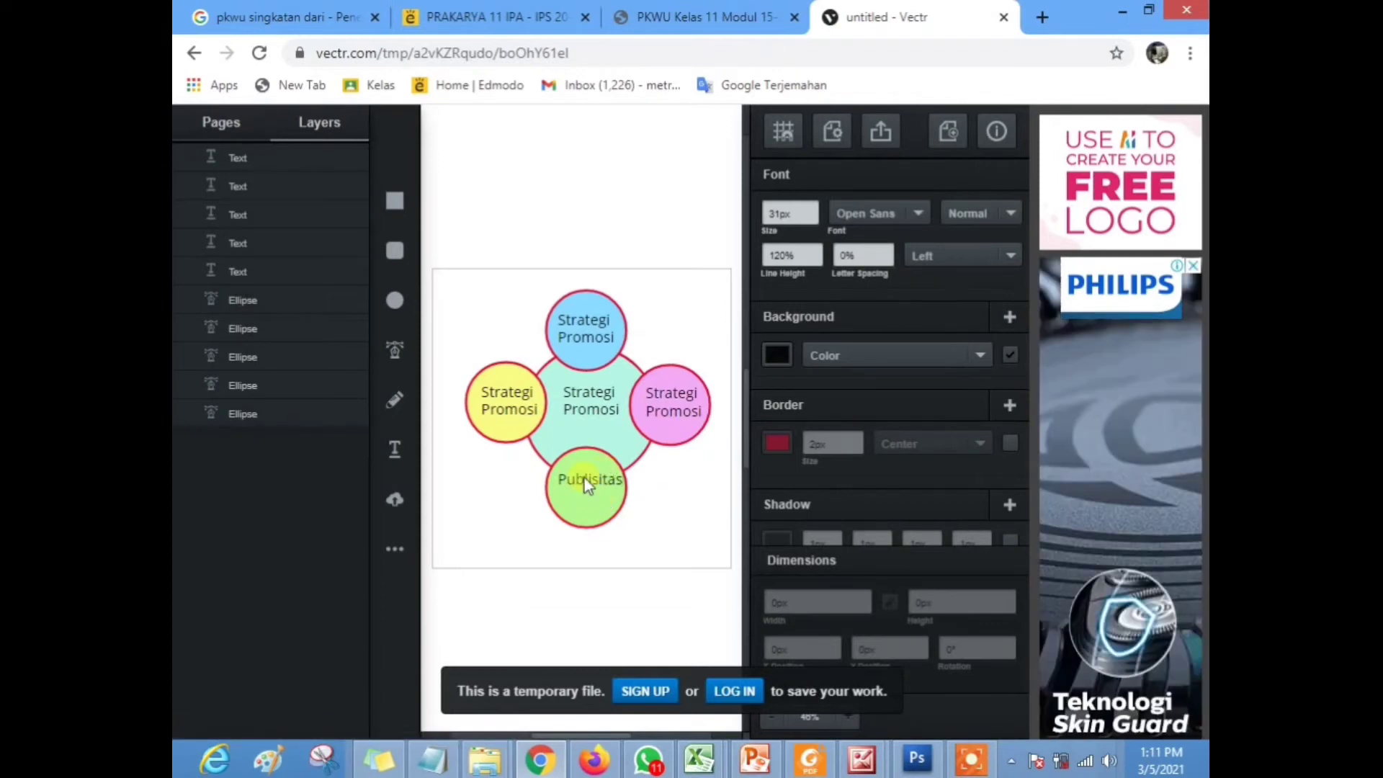
drag(596, 488, 596, 497)
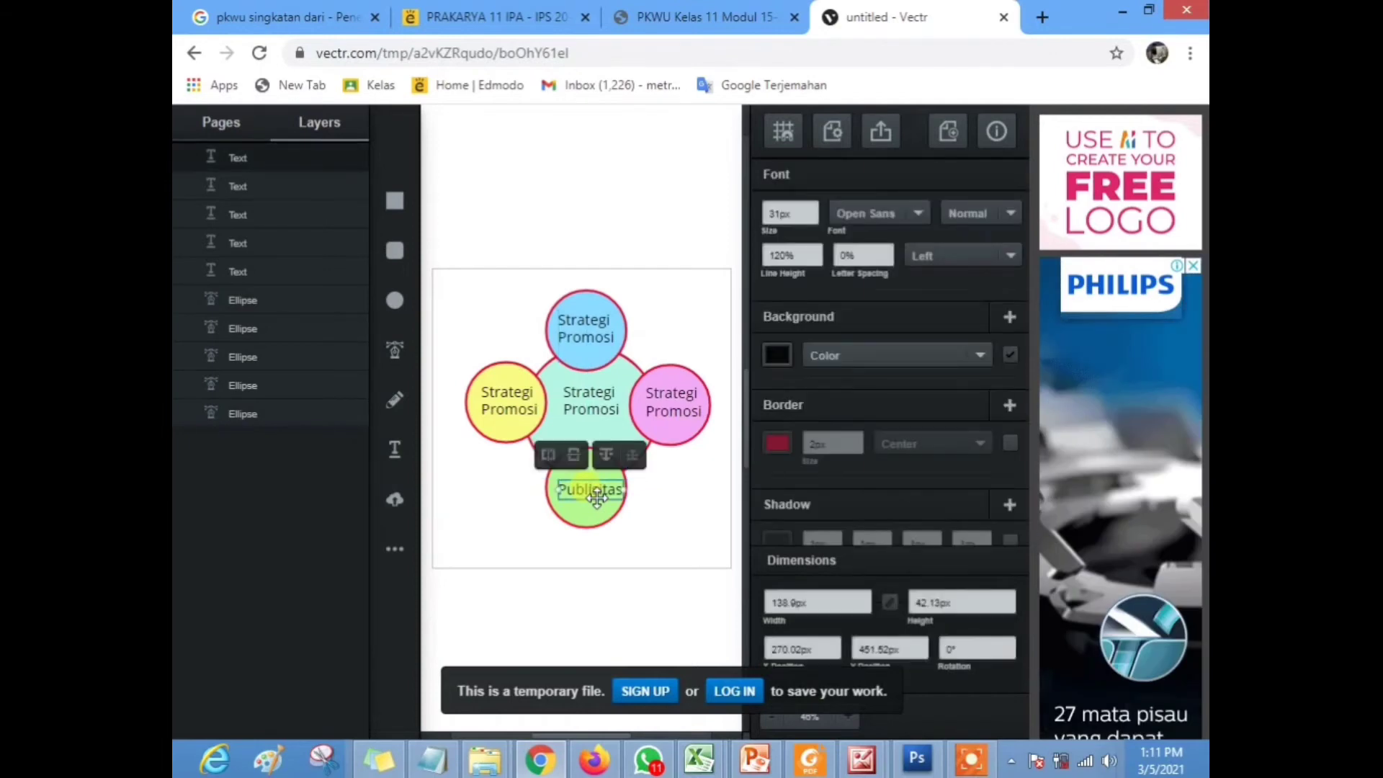
Replace the blue circle's text with "Perikanan" and center it within the circle
double_click(597, 346)
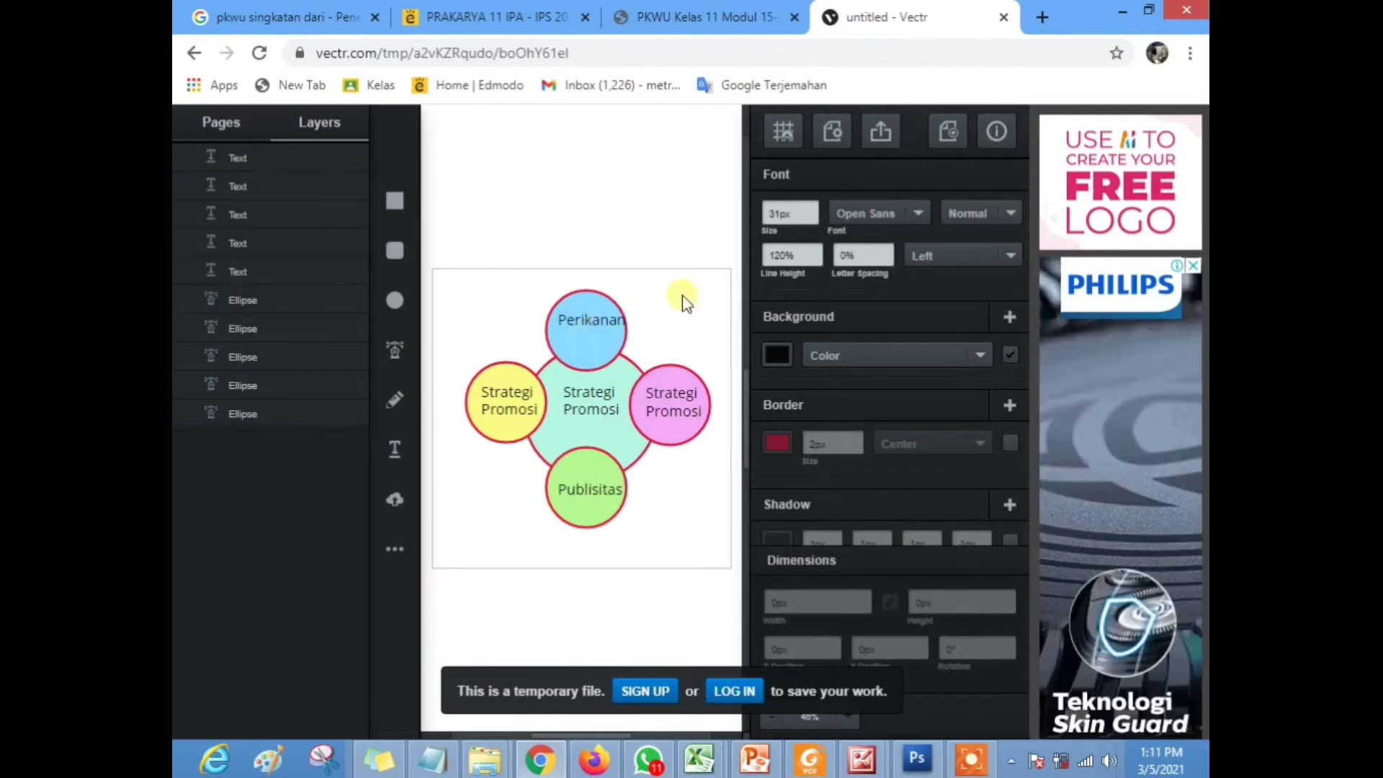
key(Escape)
drag(602, 330, 596, 337)
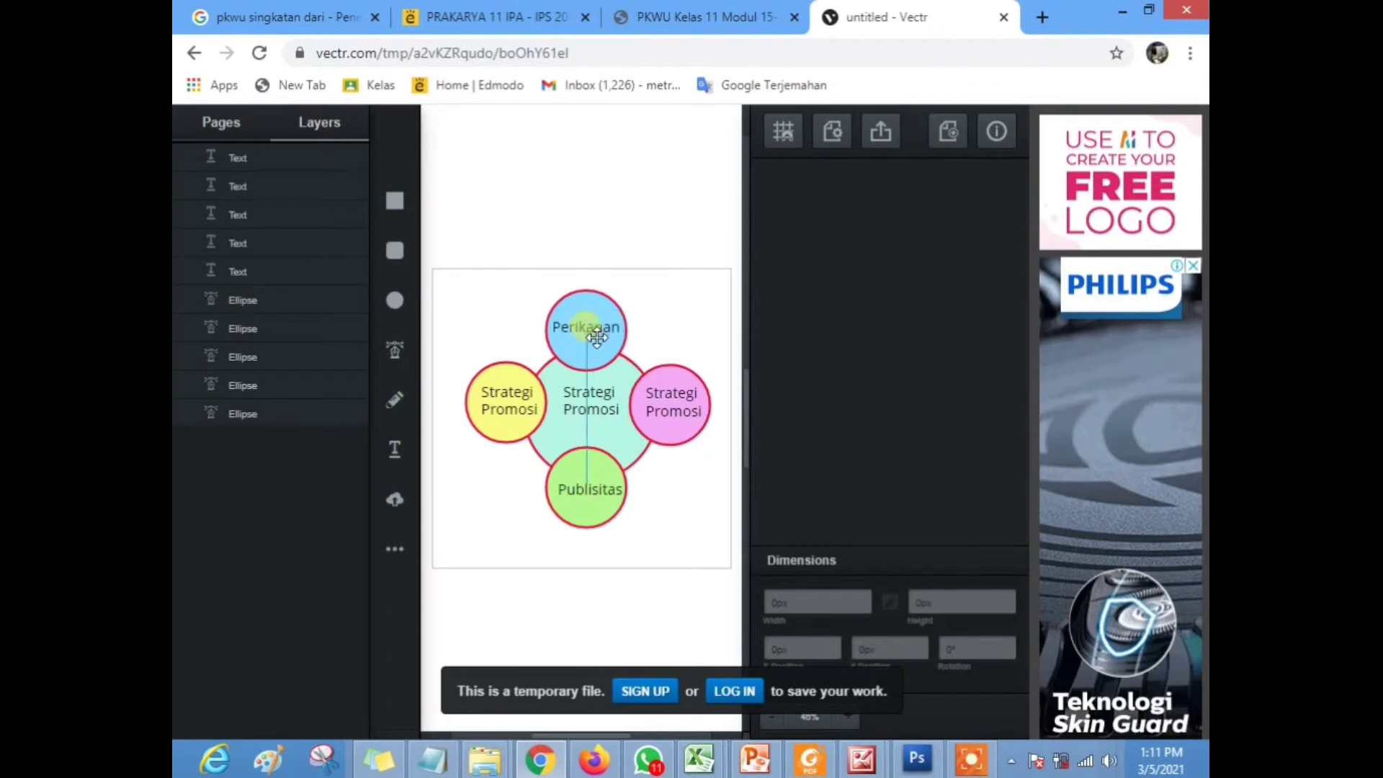
Replace the pink circle's text with "Promosi Penjualan" on two lines
click(693, 403)
double_click(693, 404)
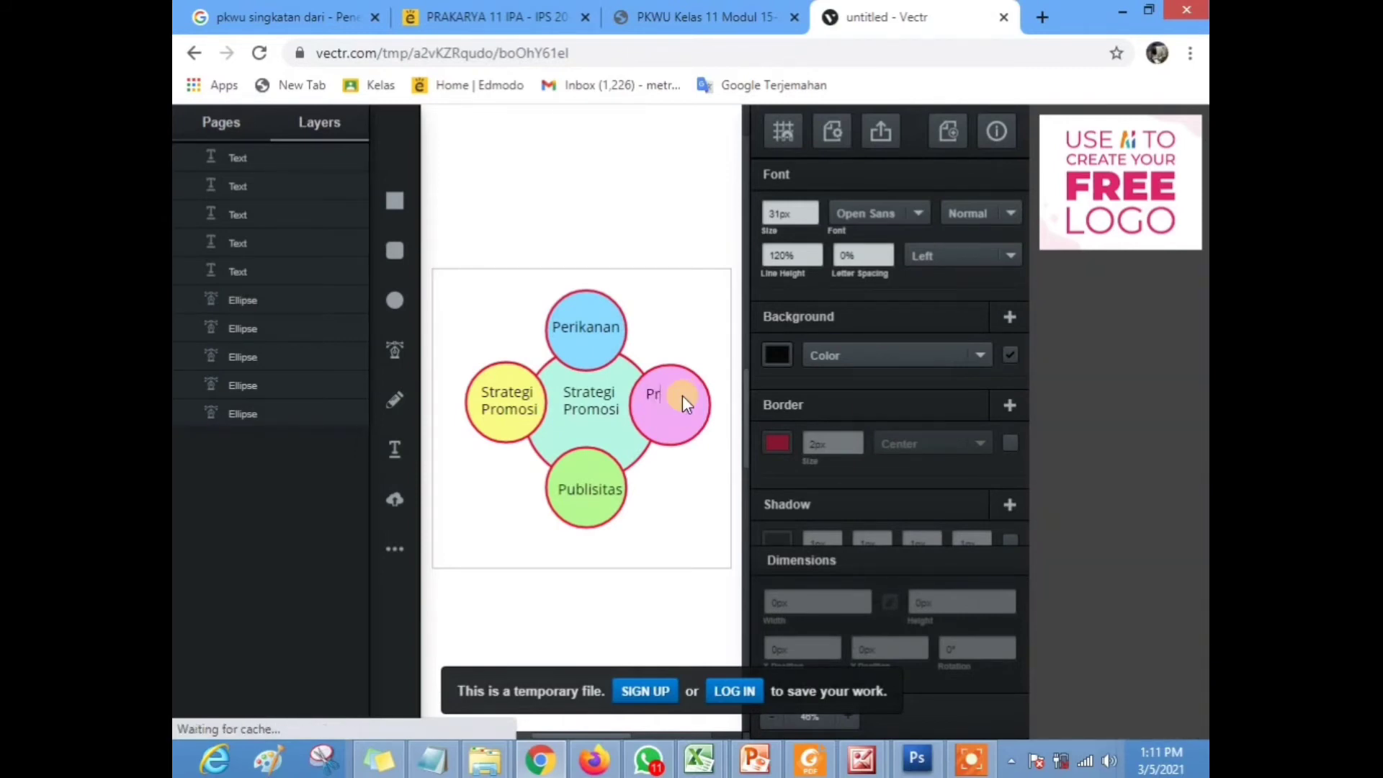
text(Promosi)
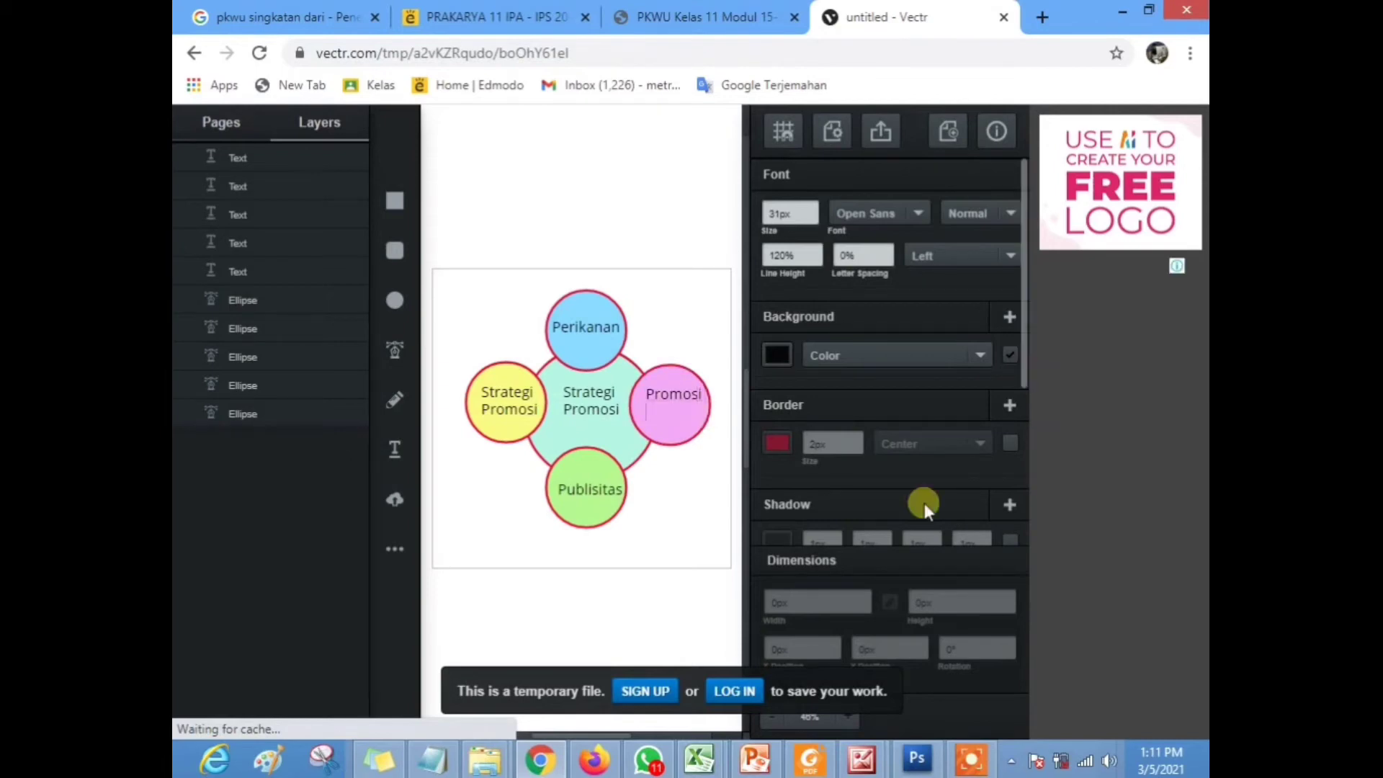
key(Return)
text(Penjuala)
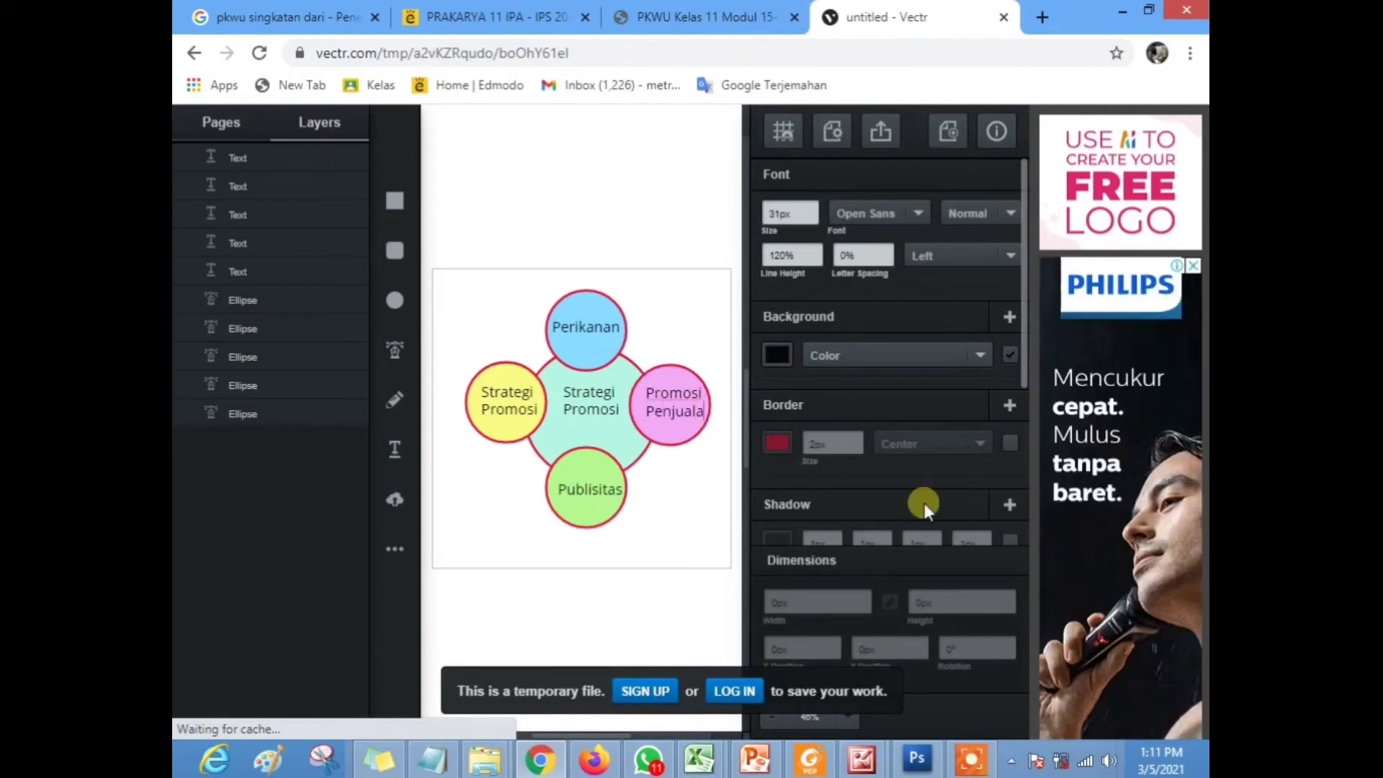
text(n)
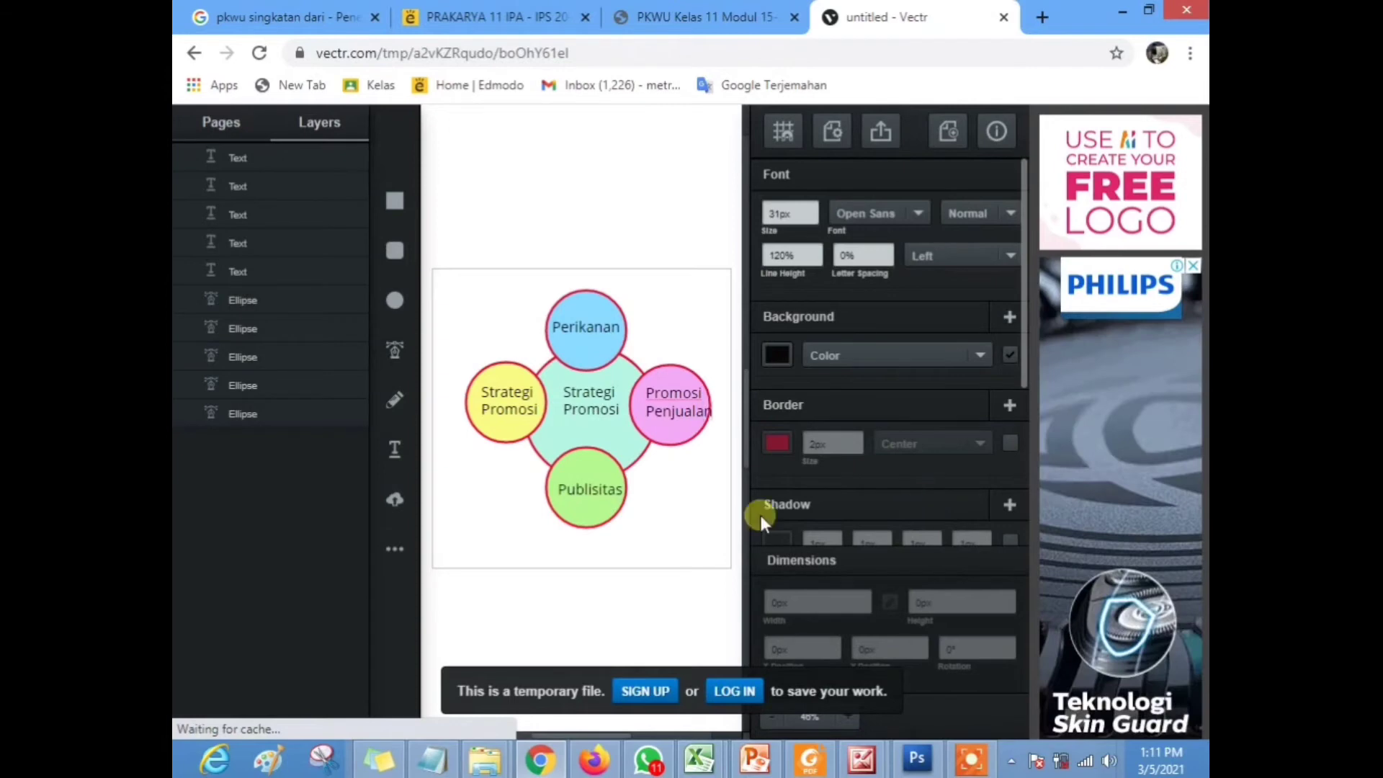
Replace the yellow circle's text with "Penjualan Tatap Muka" on three lines
click(515, 402)
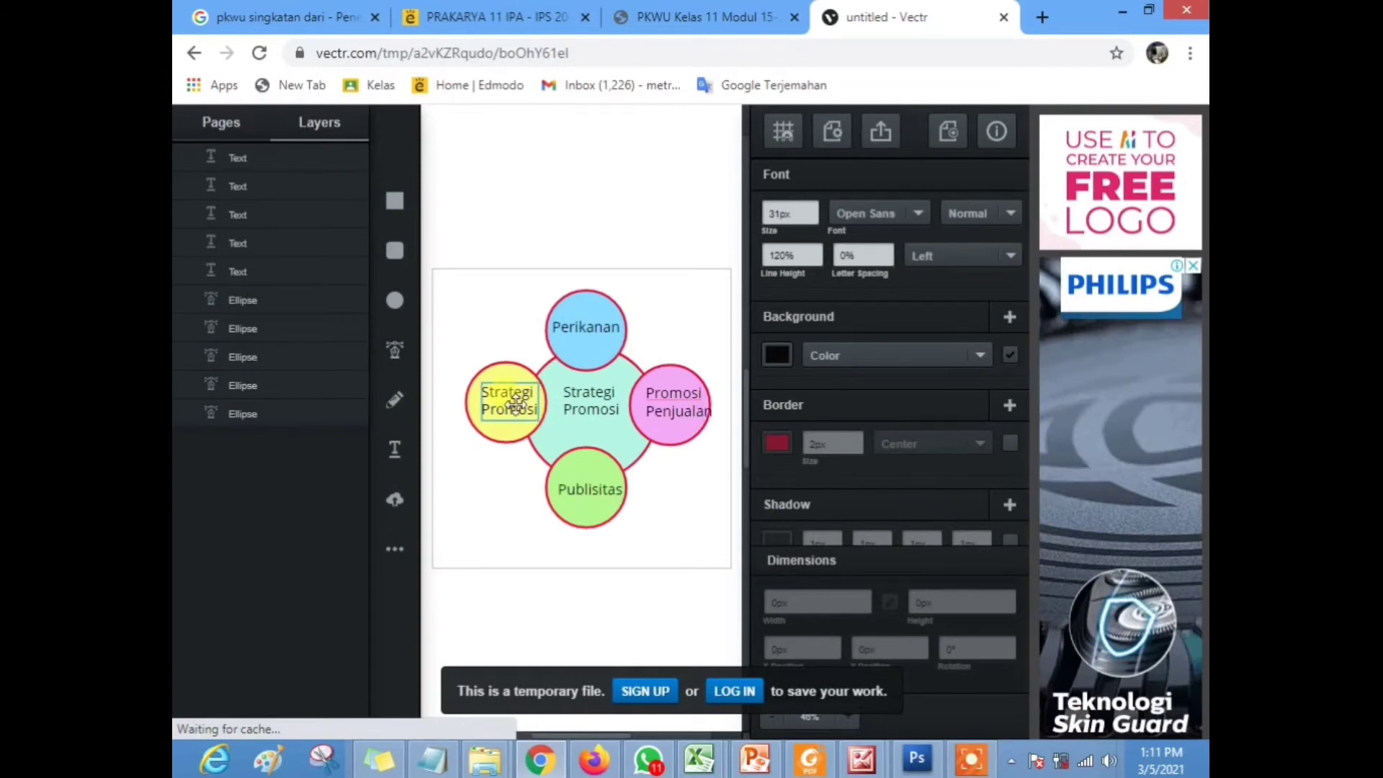
double_click(513, 401)
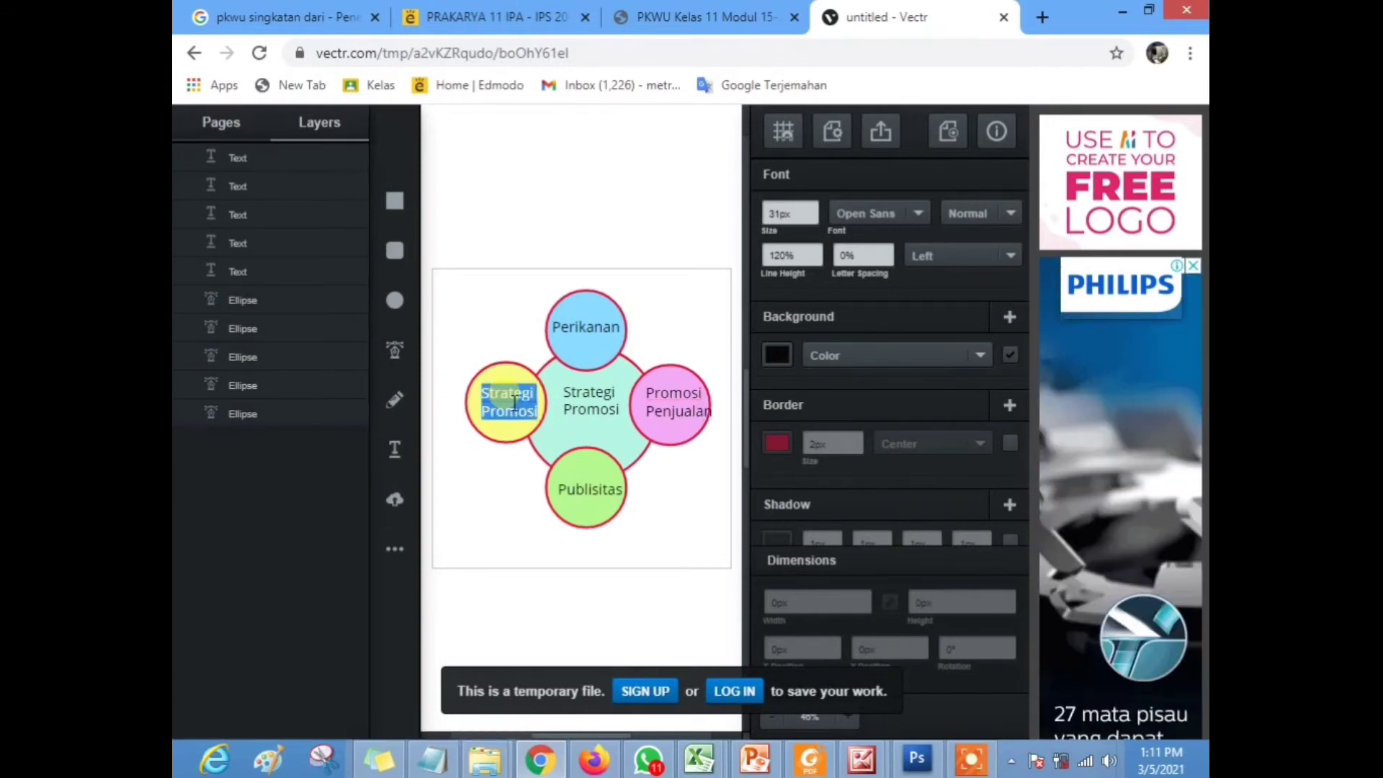
text(Penju)
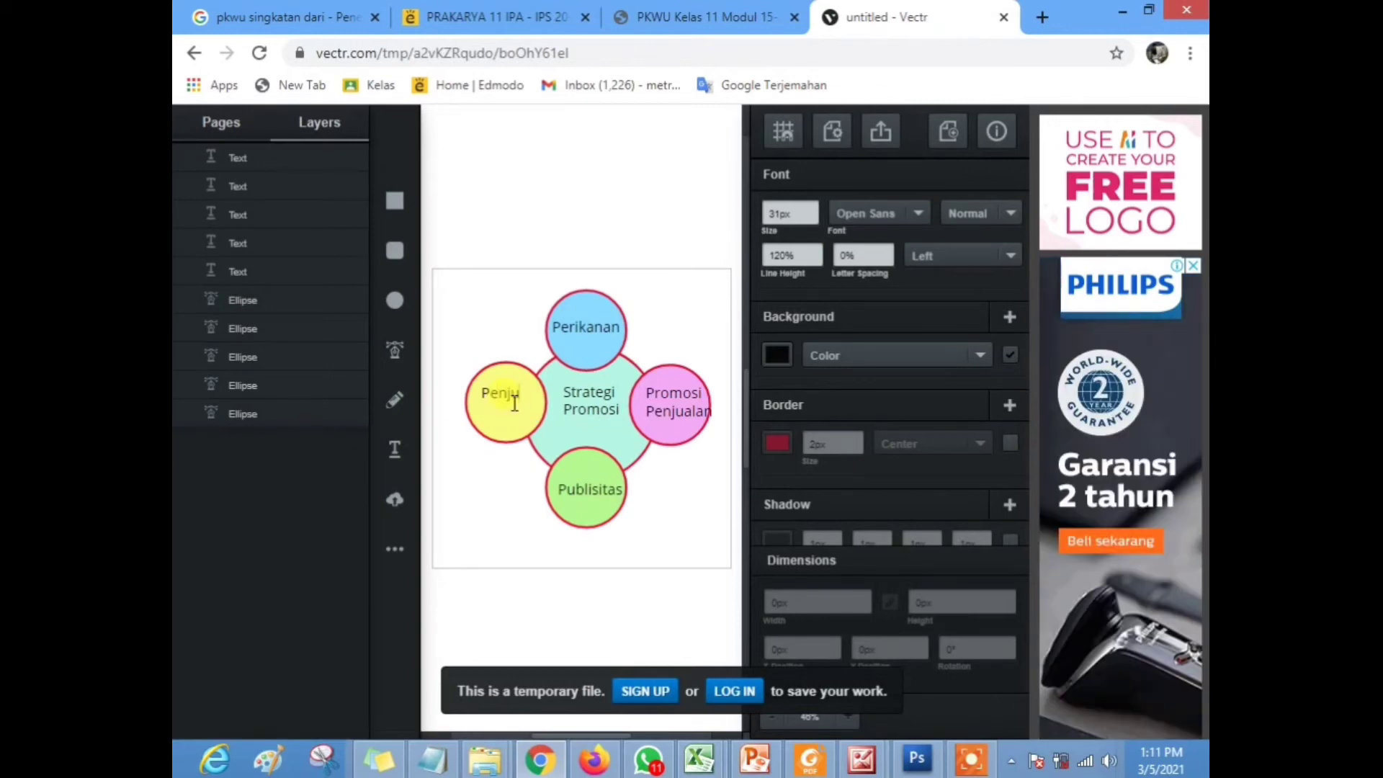
text(ala)
key(BackSpace)
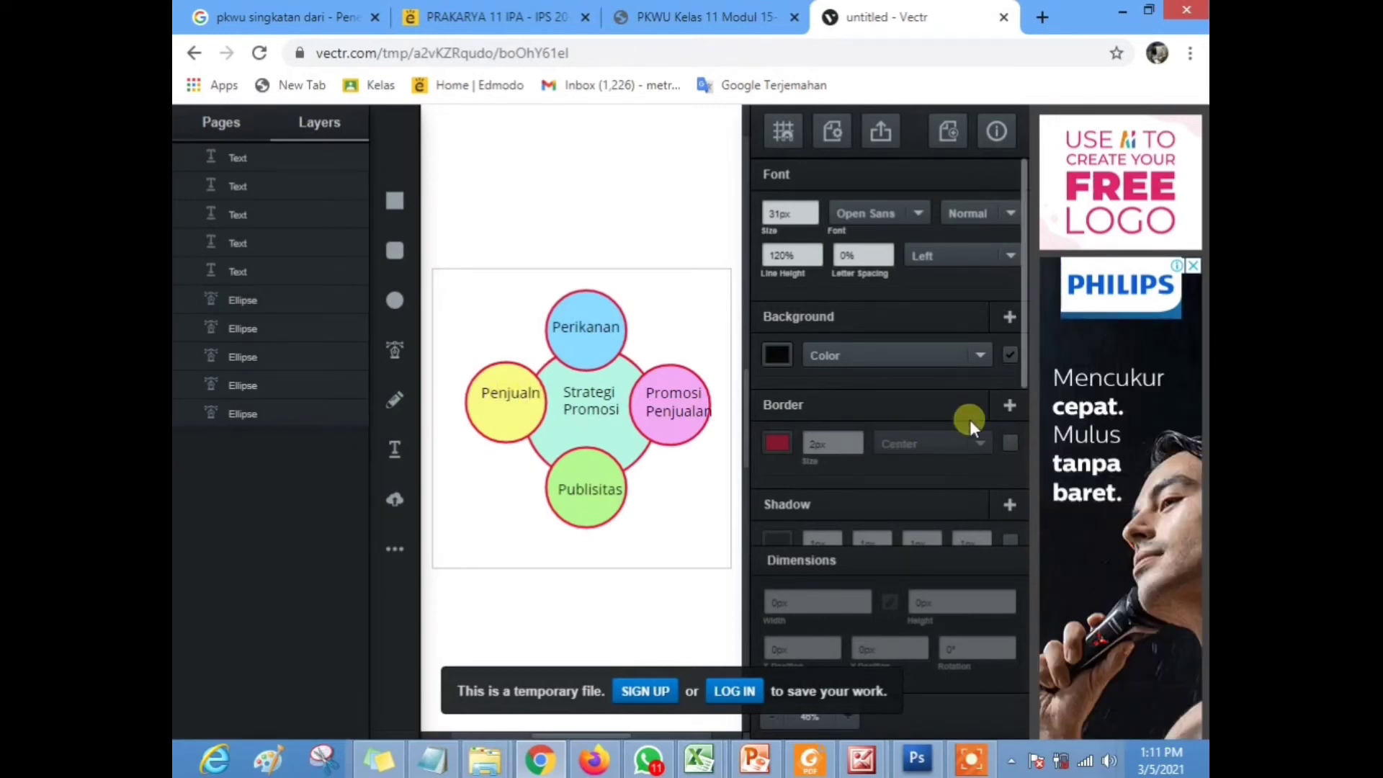
text(an)
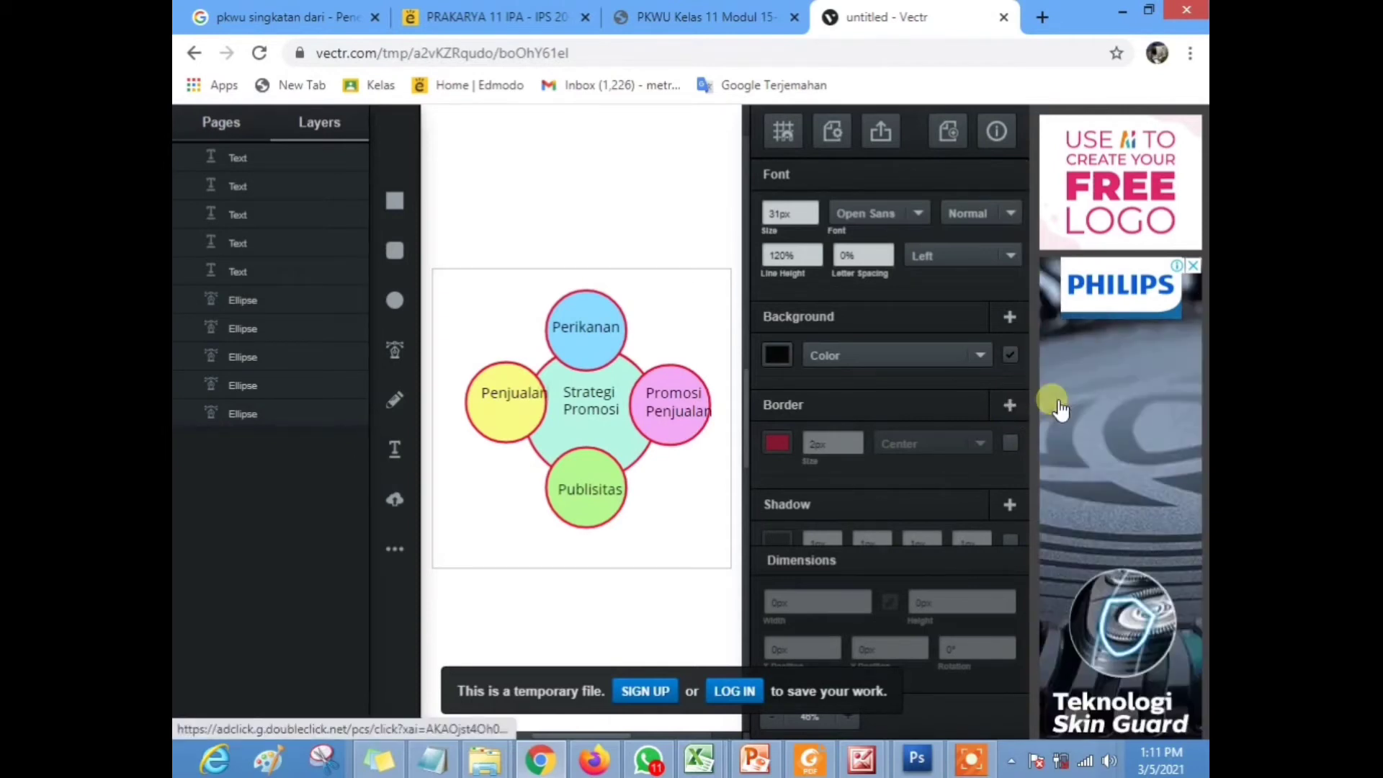
key(Return)
text(Tatap)
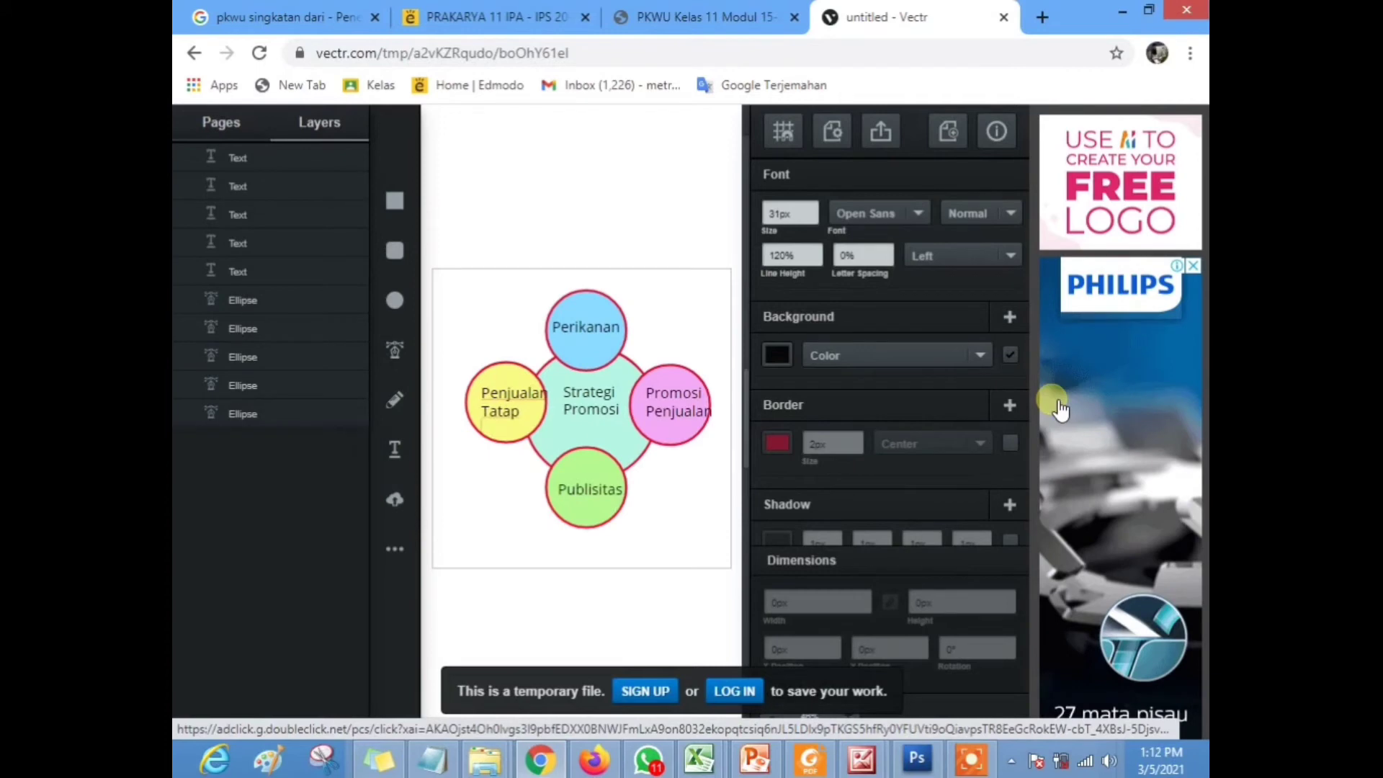
key(Return)
text(Muka)
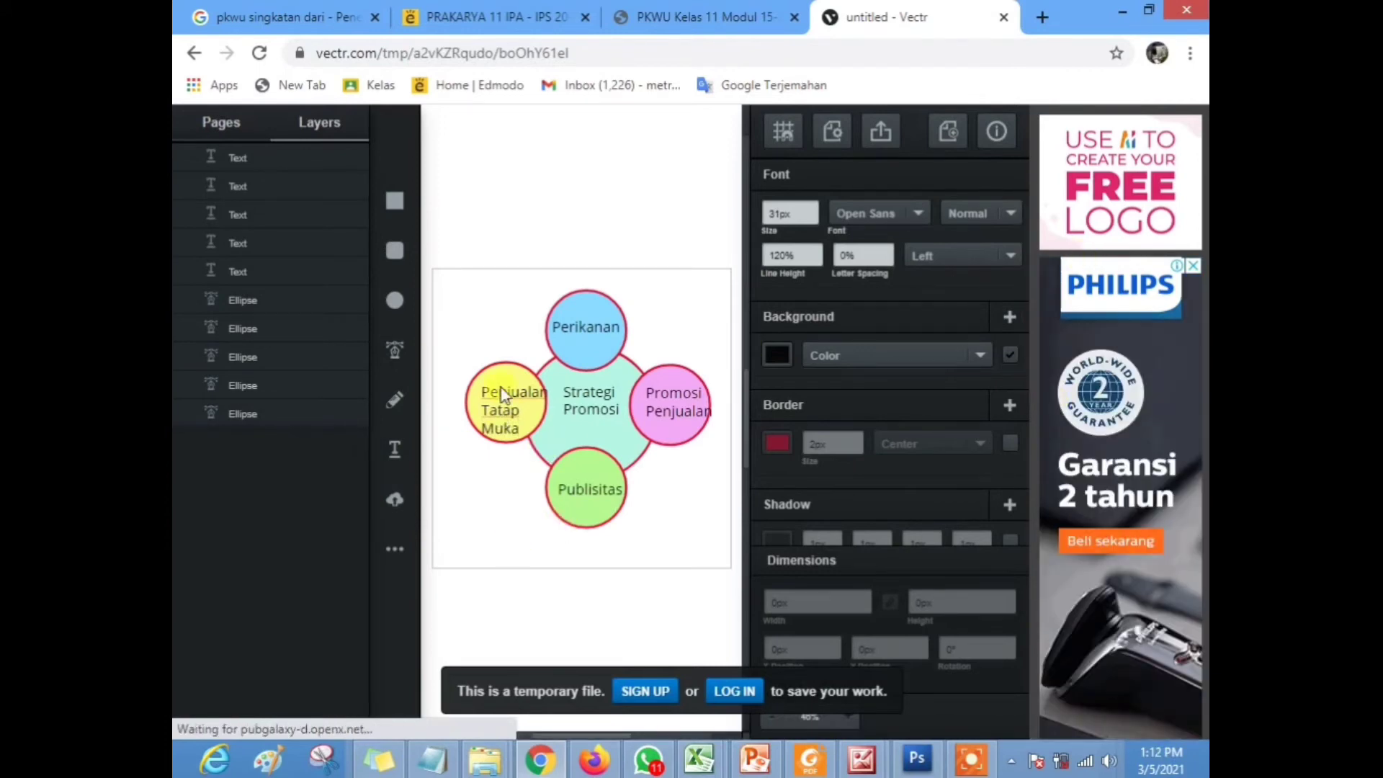
key(Escape)
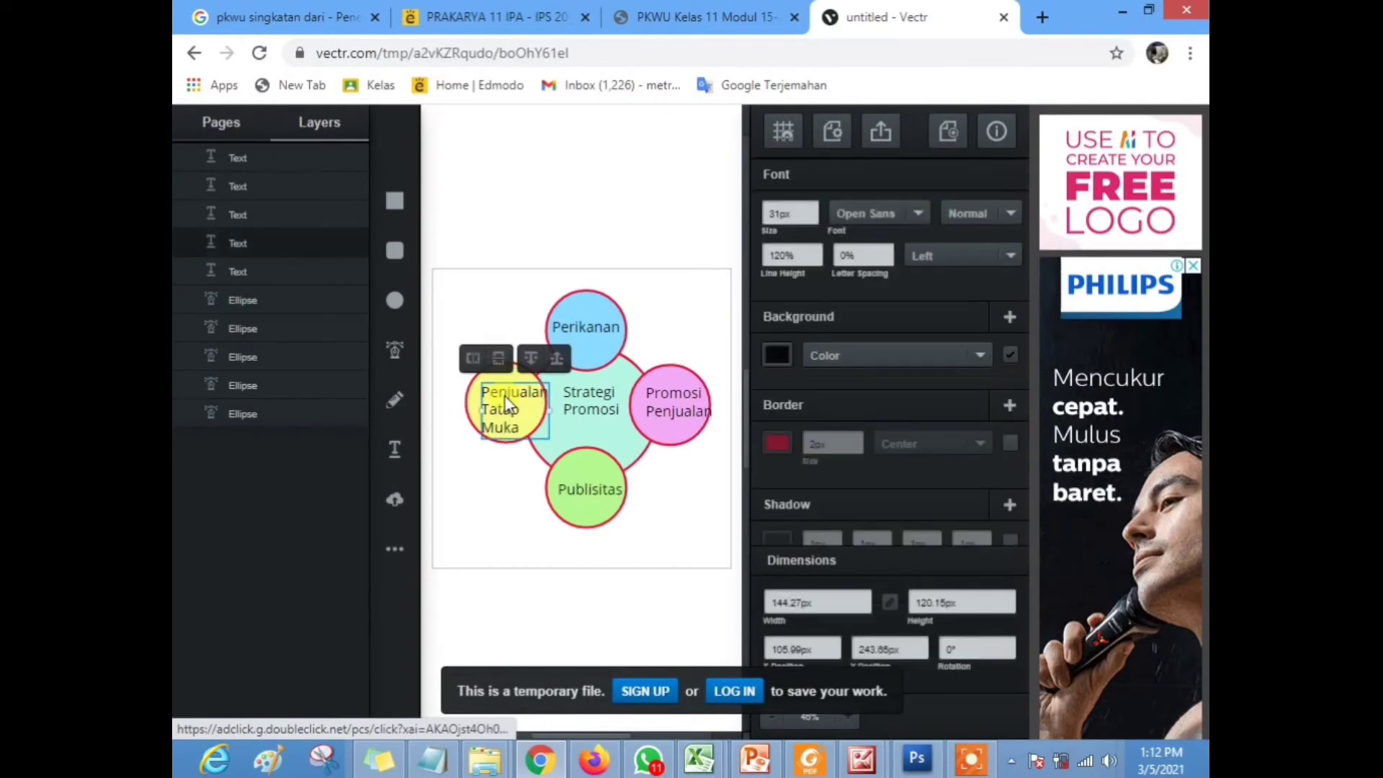
right_click(504, 398)
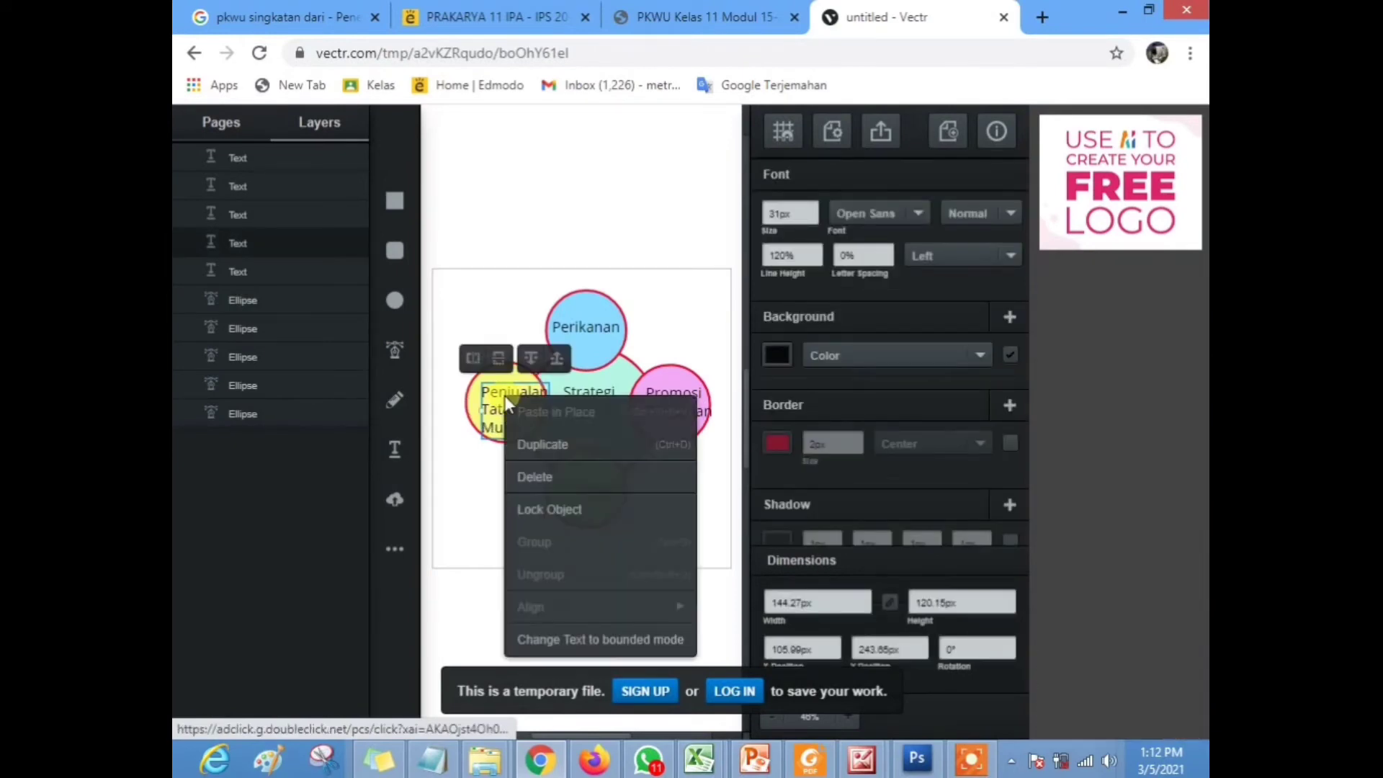
click(563, 441)
click(473, 495)
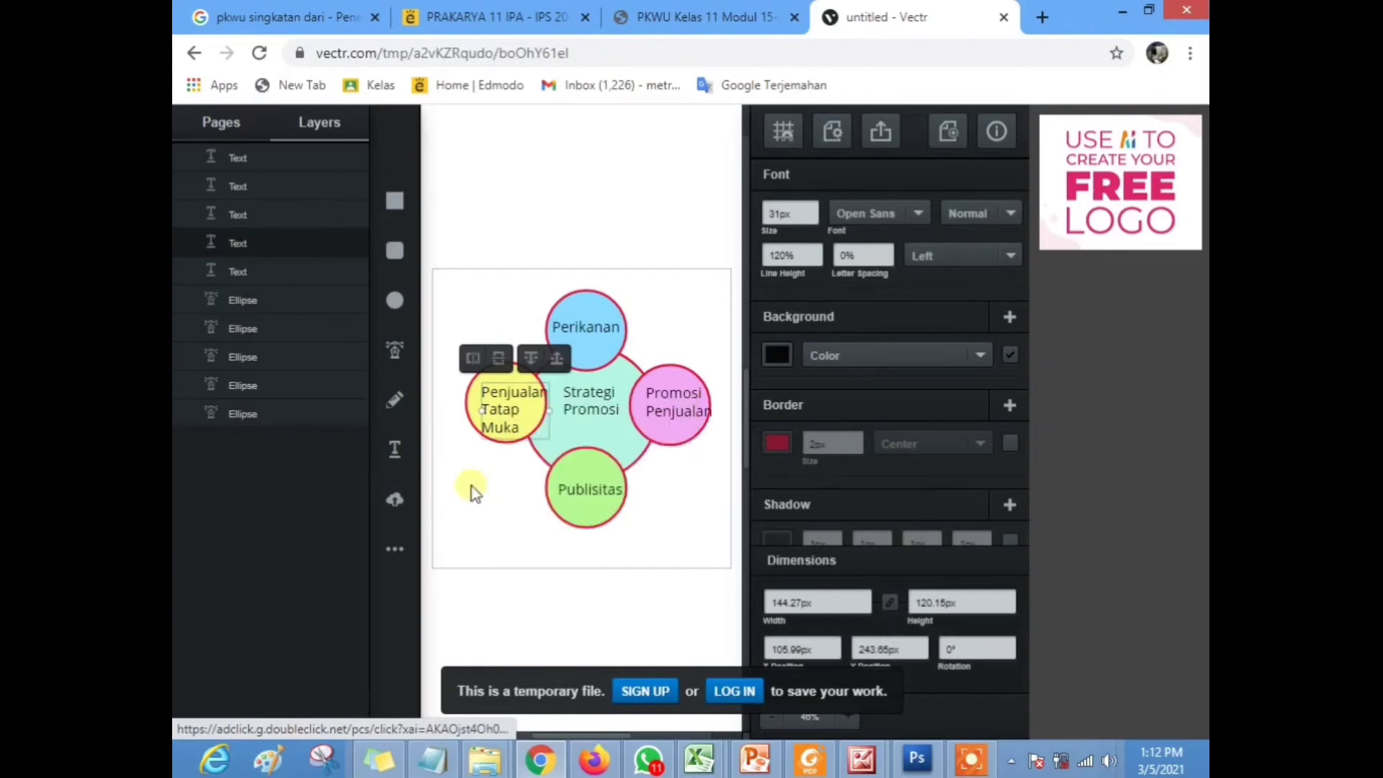
right_click(510, 432)
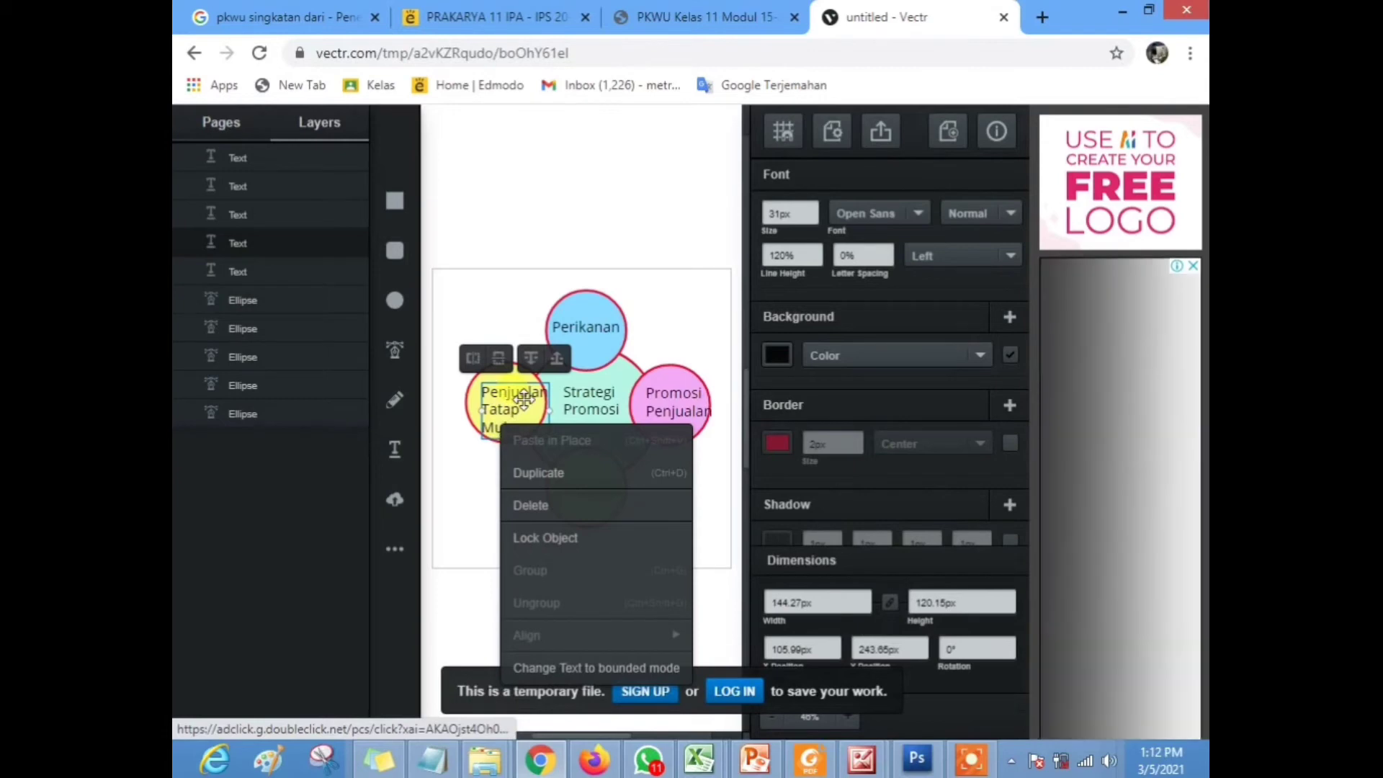
key(Escape)
Move the "Penjualan Tatap Muka" text out of the yellow circle into the blank area beside the blue circle
drag(490, 247, 492, 310)
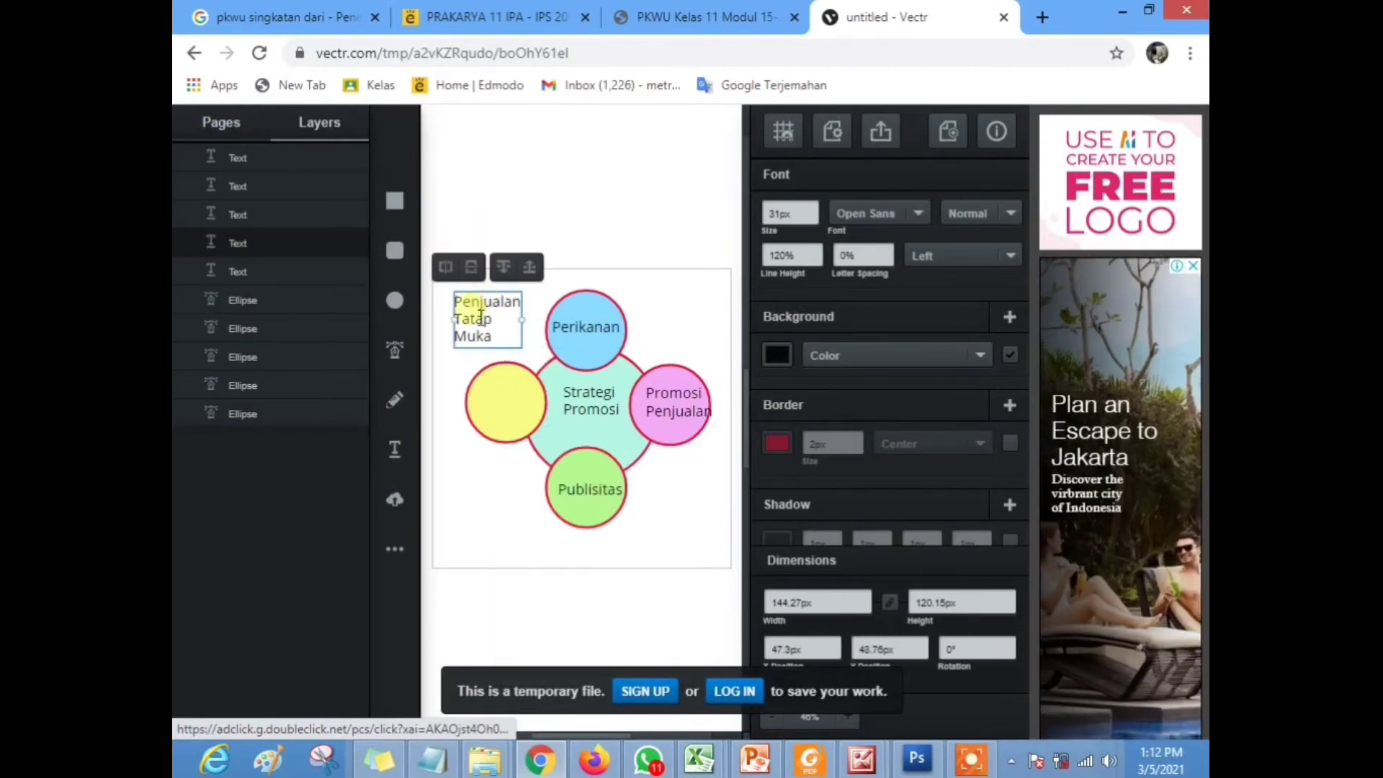
double_click(492, 310)
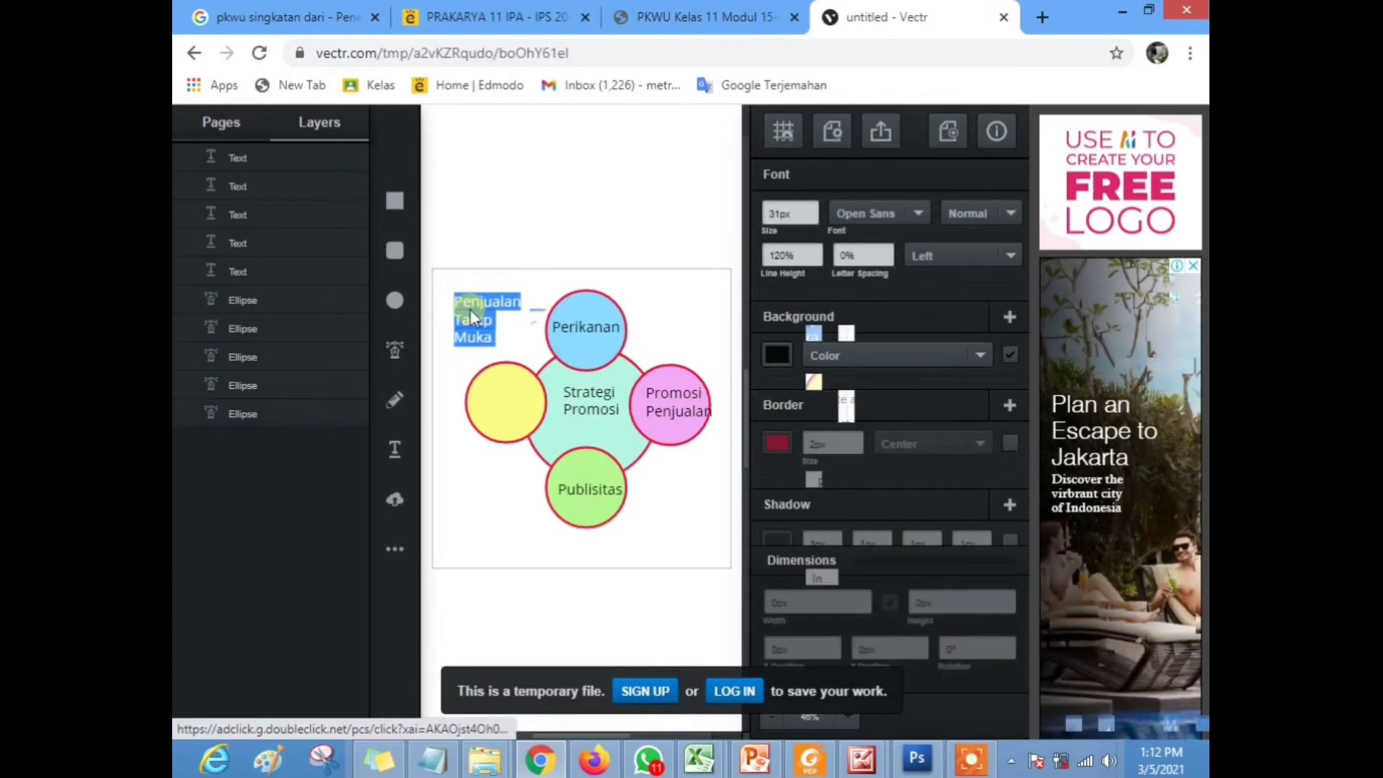
right_click(470, 309)
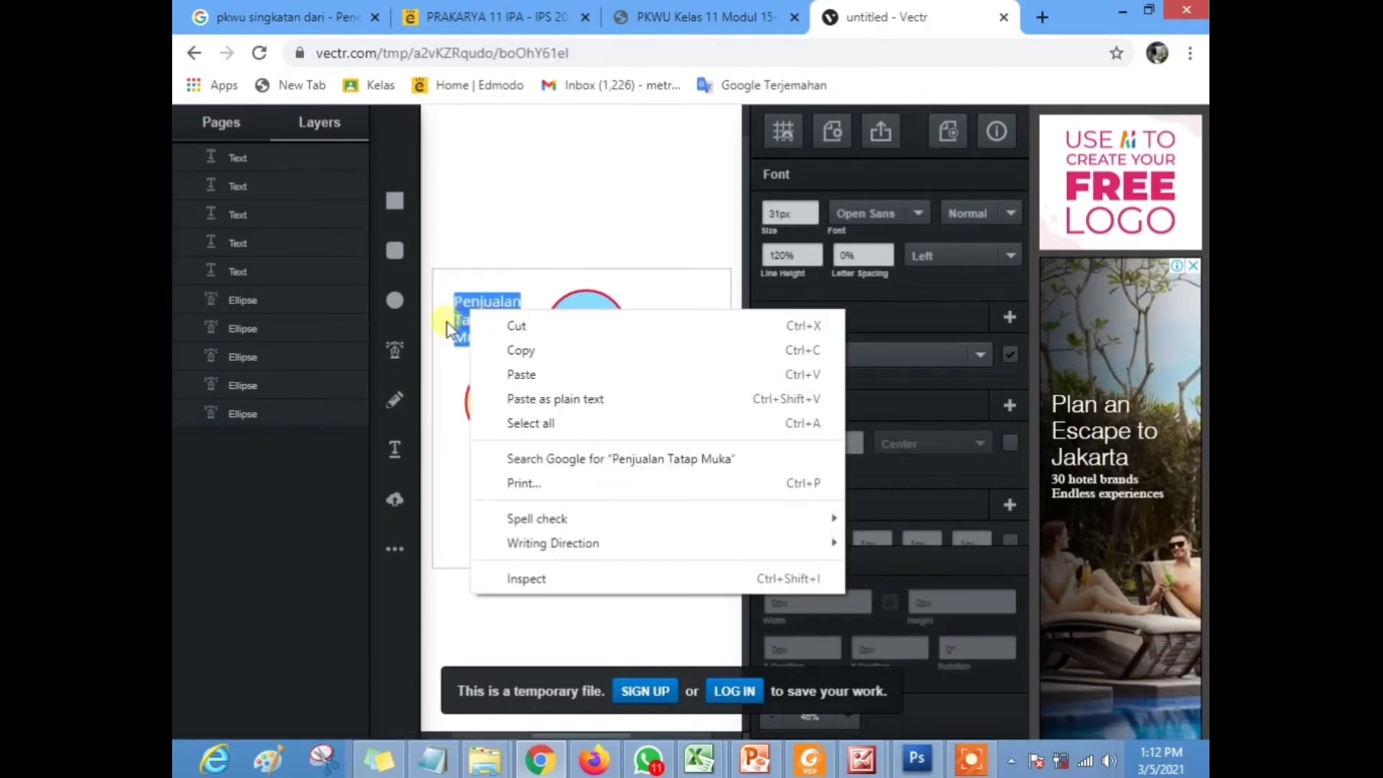
click(454, 320)
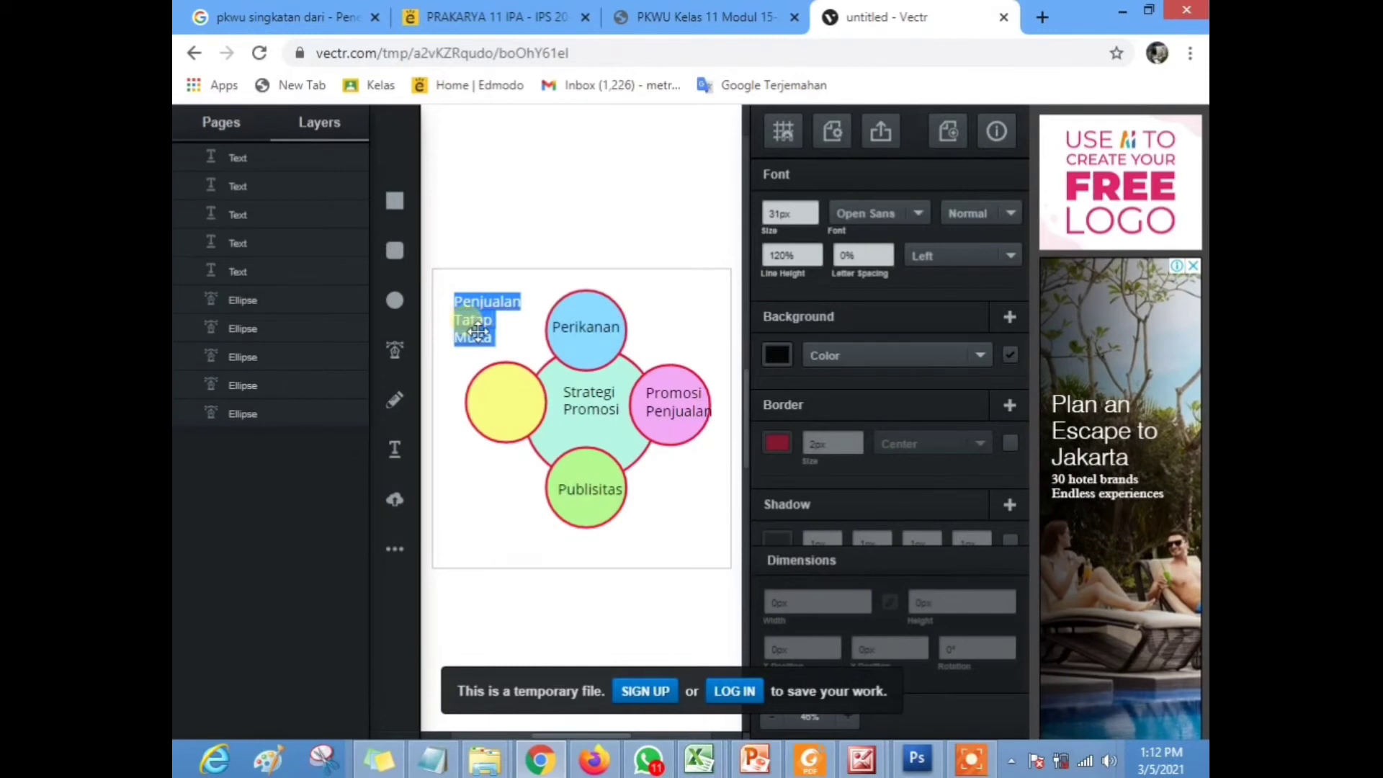
click(484, 330)
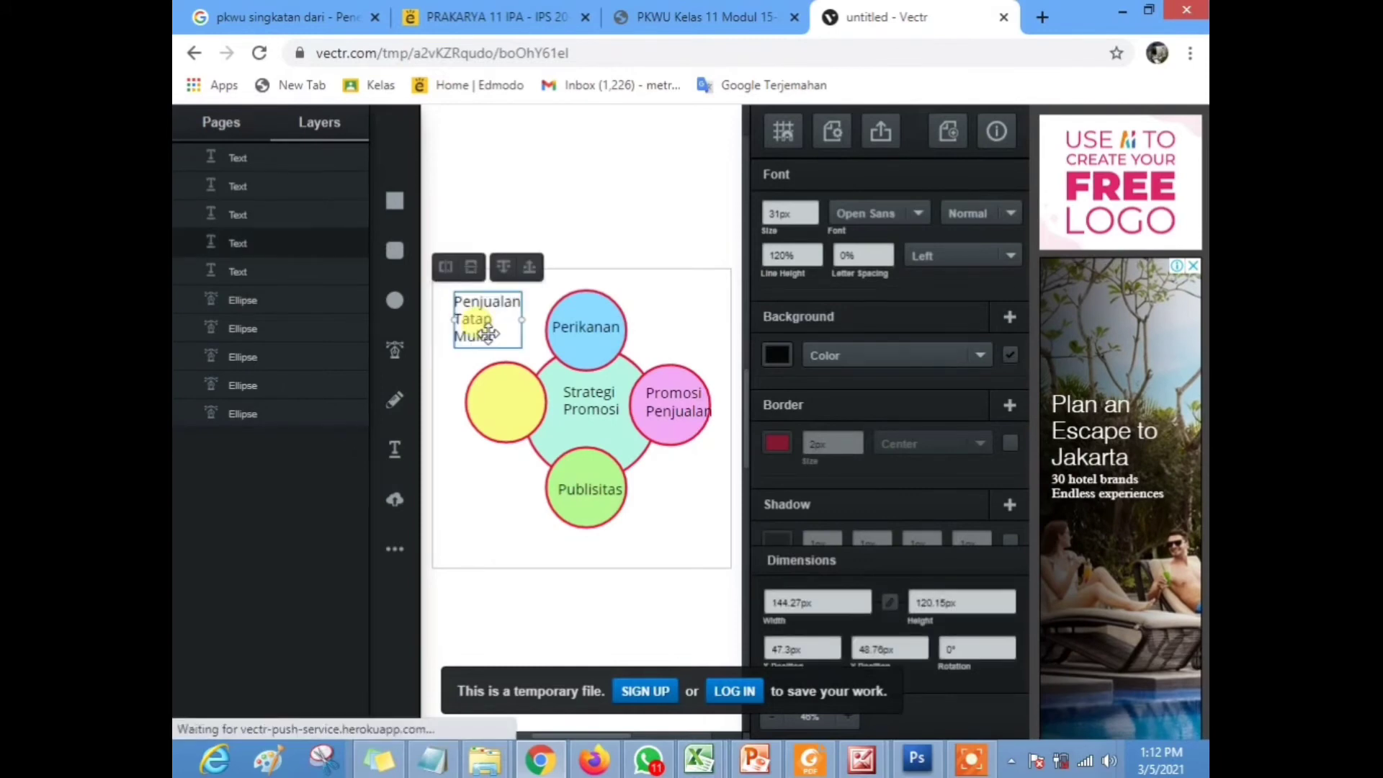
click(1021, 513)
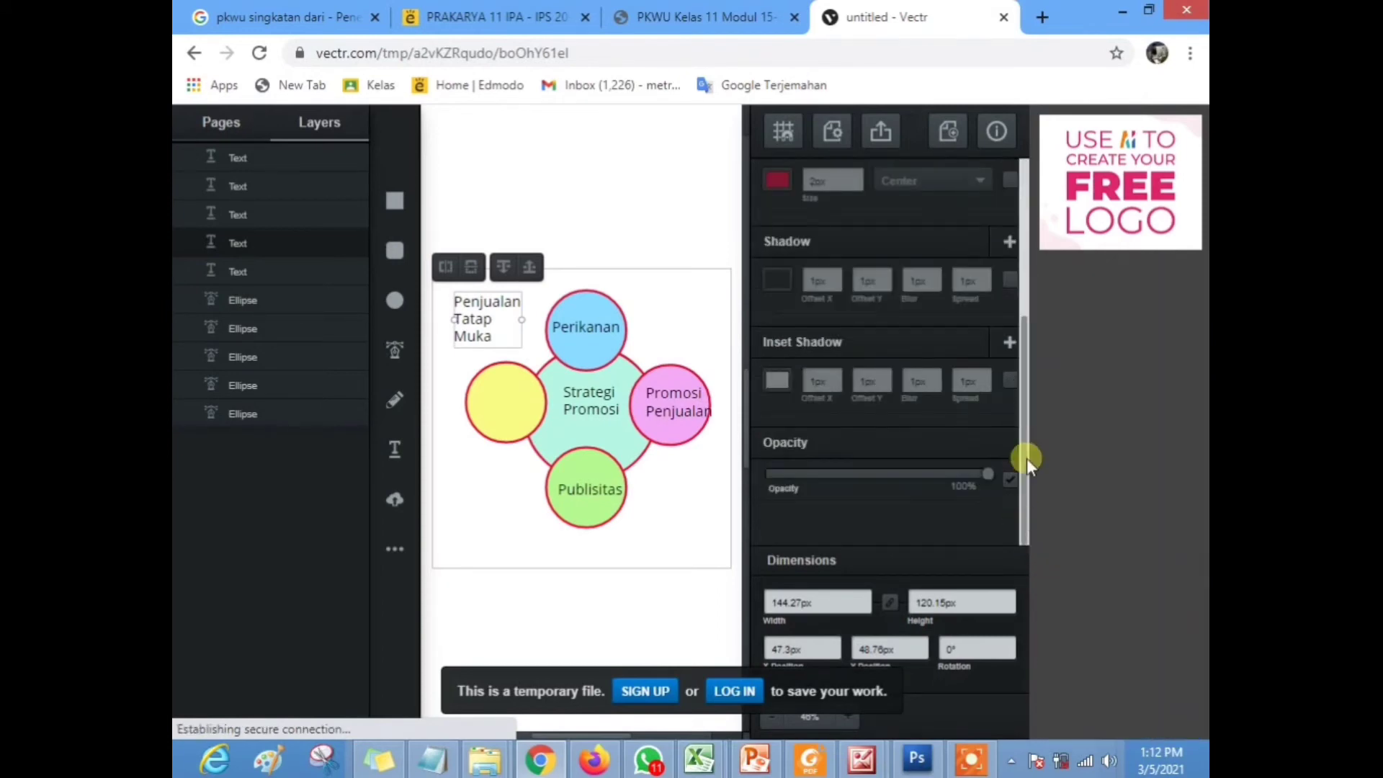
right_click(506, 317)
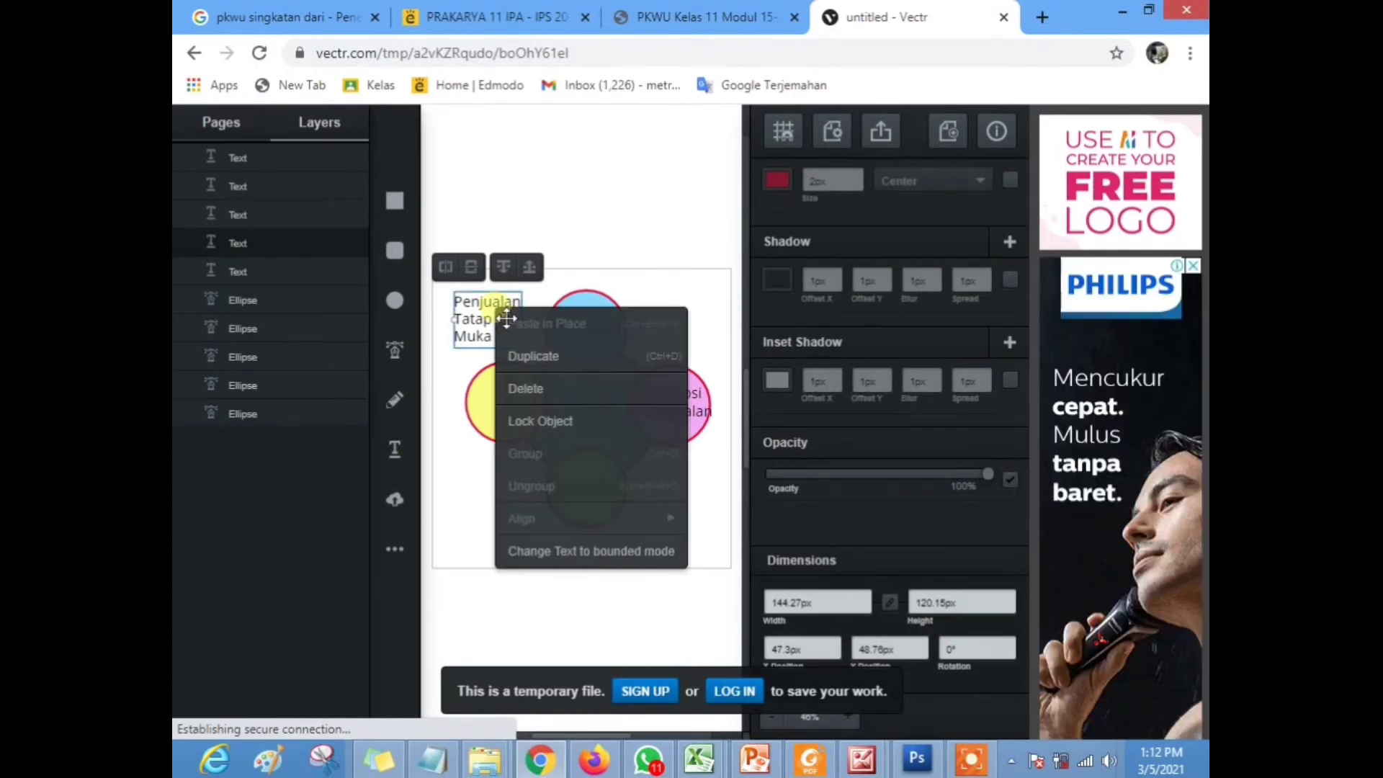
click(606, 516)
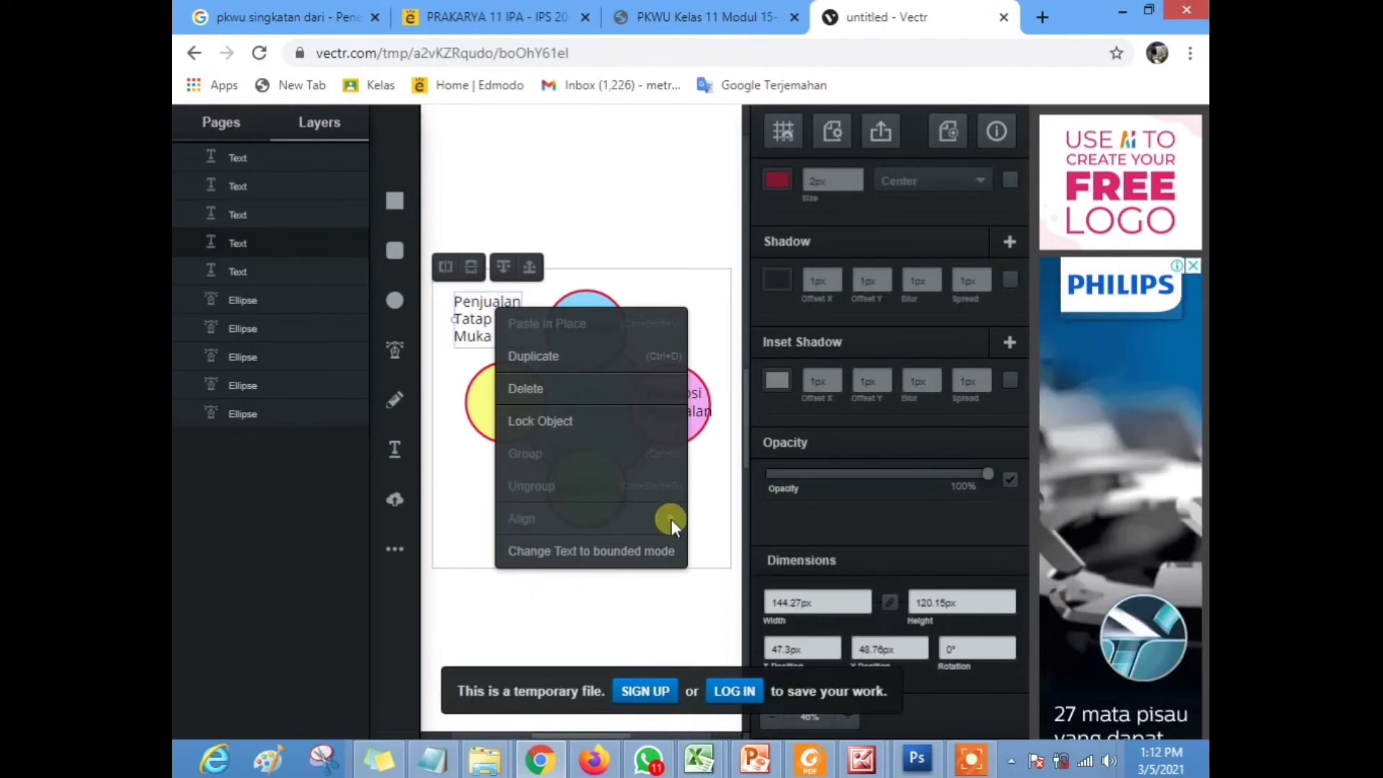
click(569, 599)
click(569, 599)
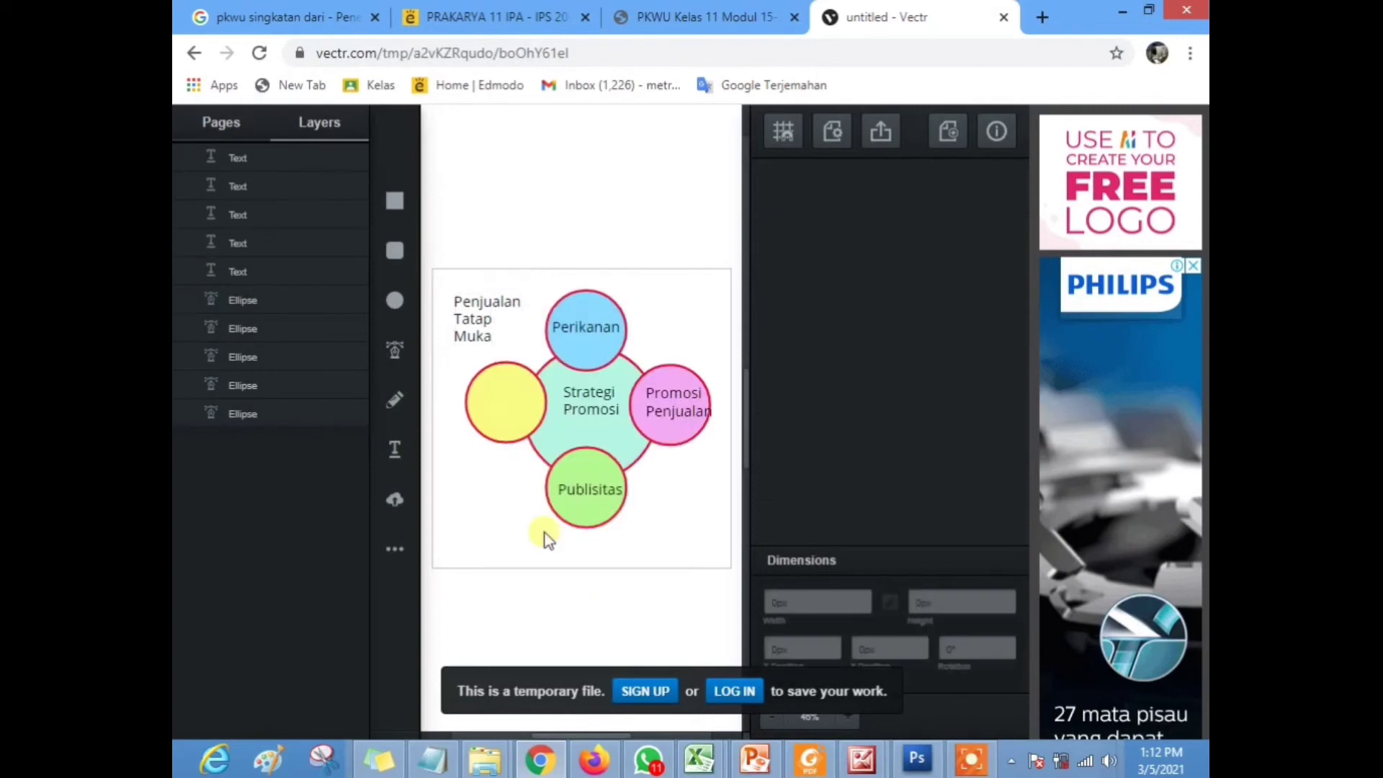
click(494, 326)
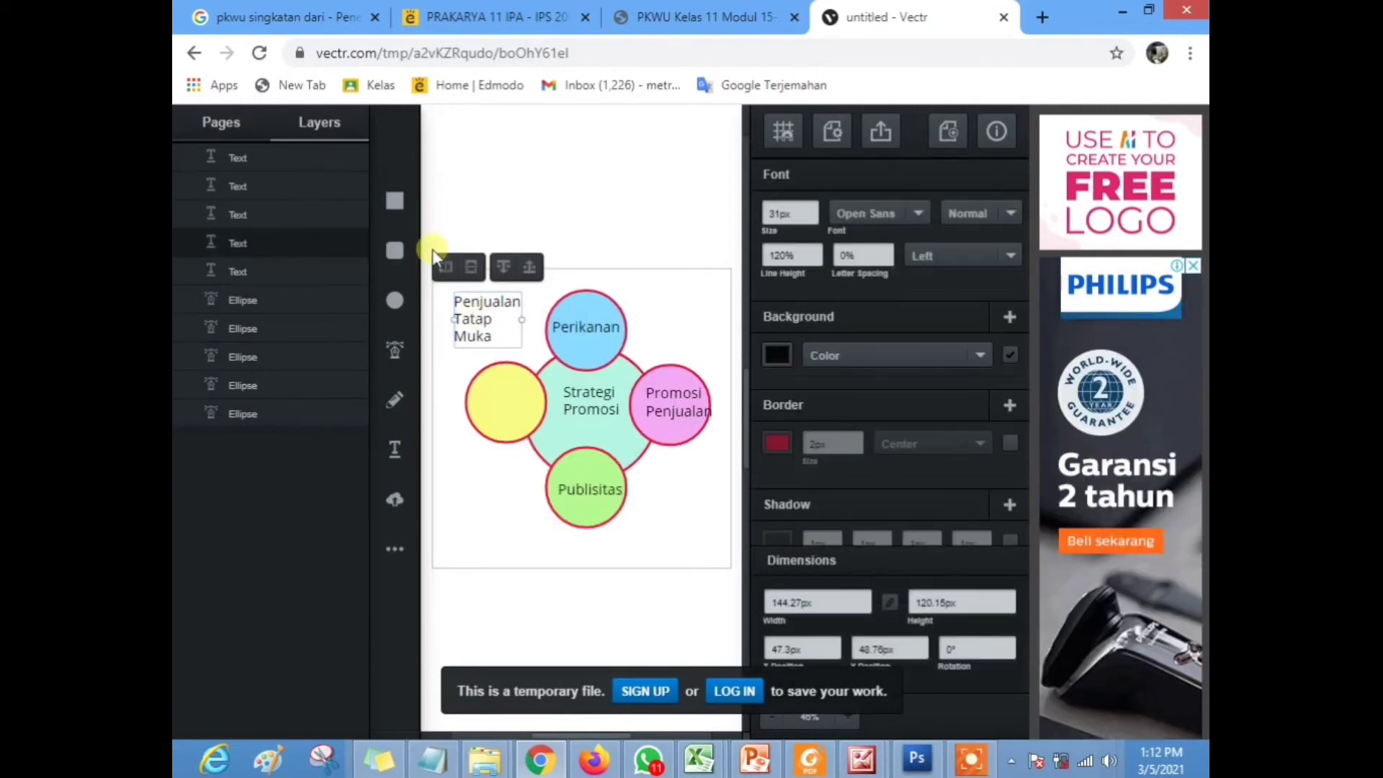
drag(438, 214, 742, 577)
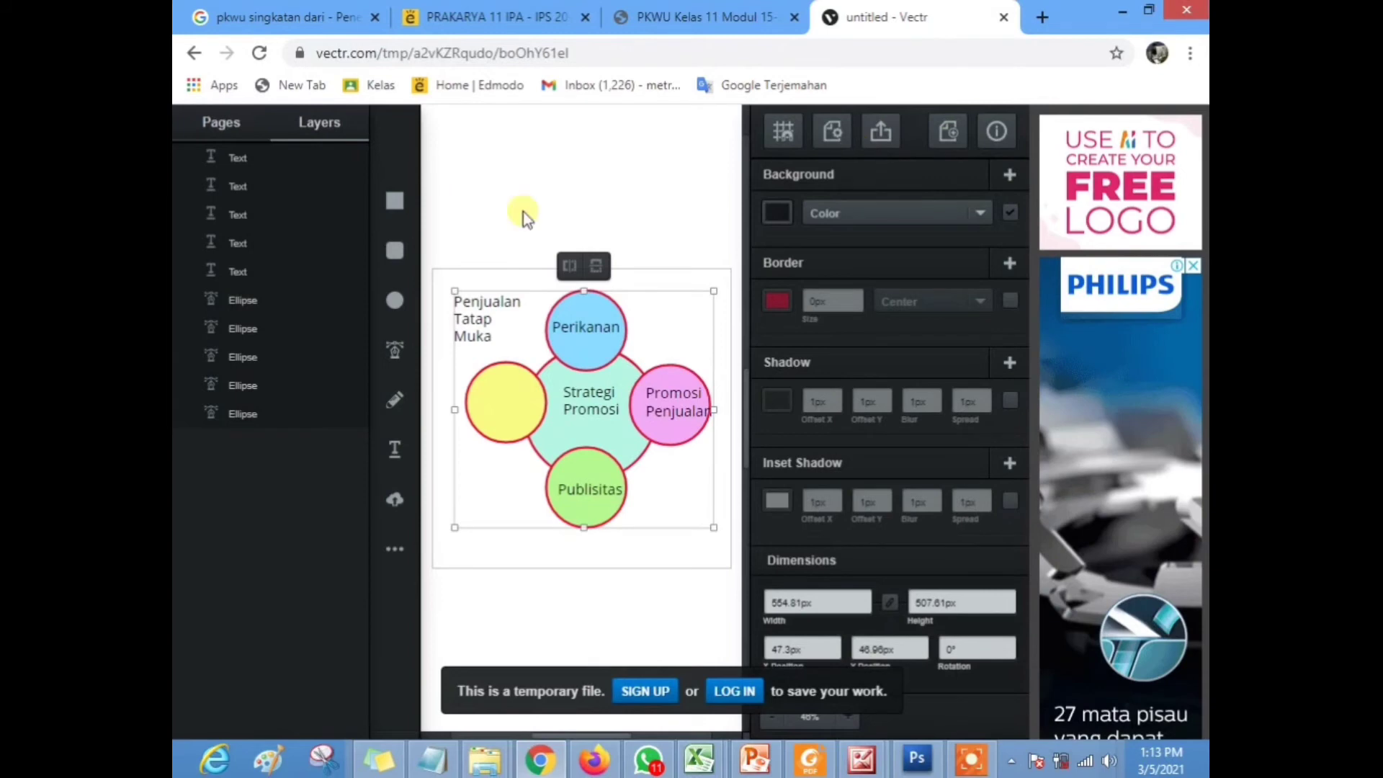
Place the "Penjualan Tatap Muka" text back inside the yellow circle and scale it down to about 98 × 81 px
click(497, 310)
drag(507, 314, 533, 406)
drag(575, 468, 508, 402)
click(496, 402)
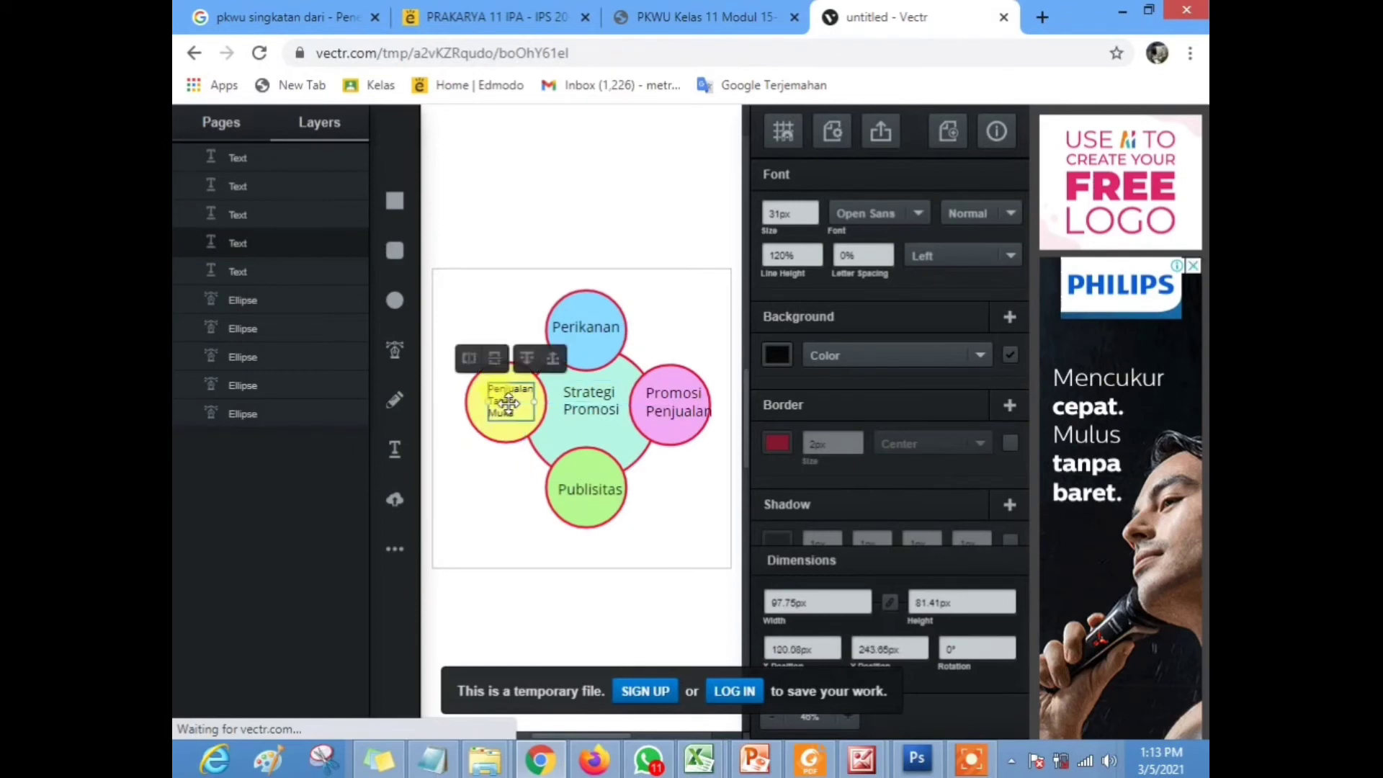
Change the yellow circle's text to bounded mode, adjust its stacking order backward and forward, and deselect it
right_click(509, 402)
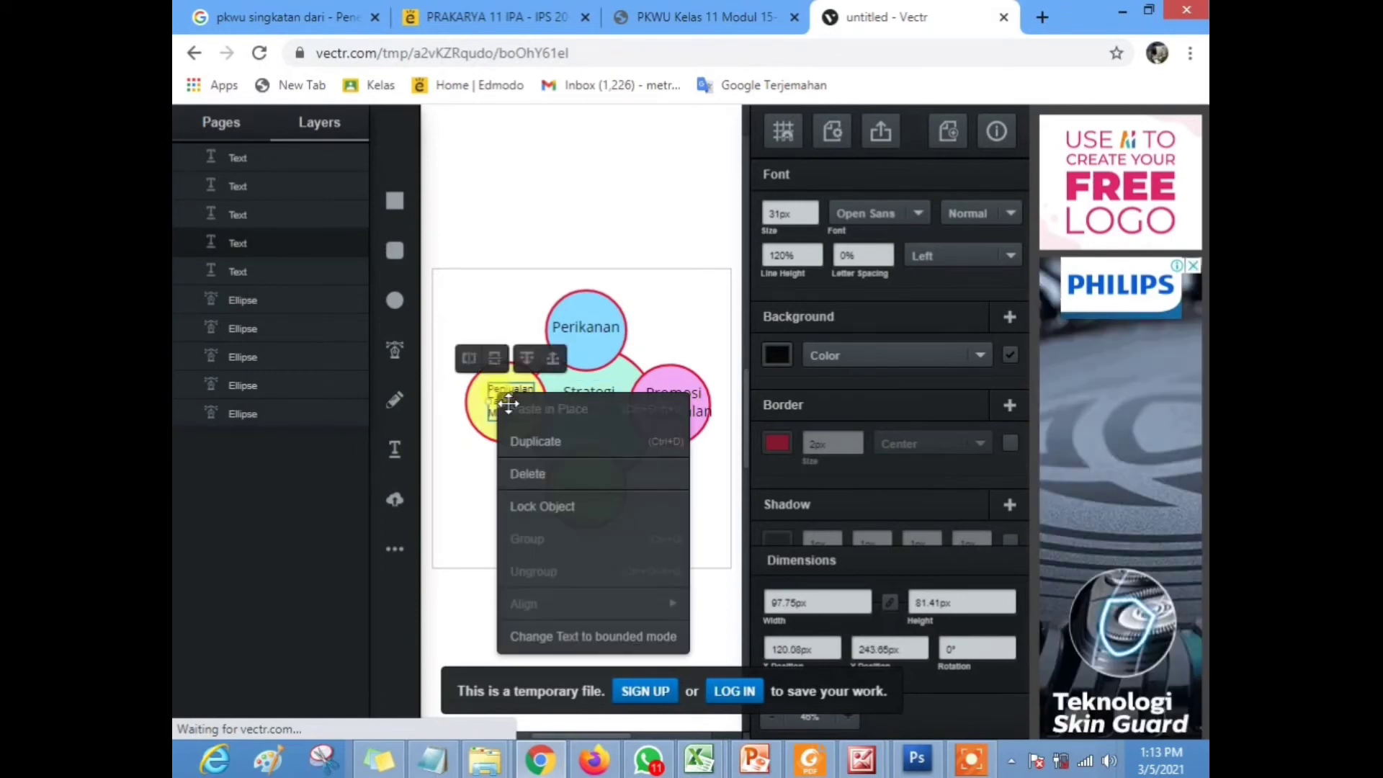
click(617, 641)
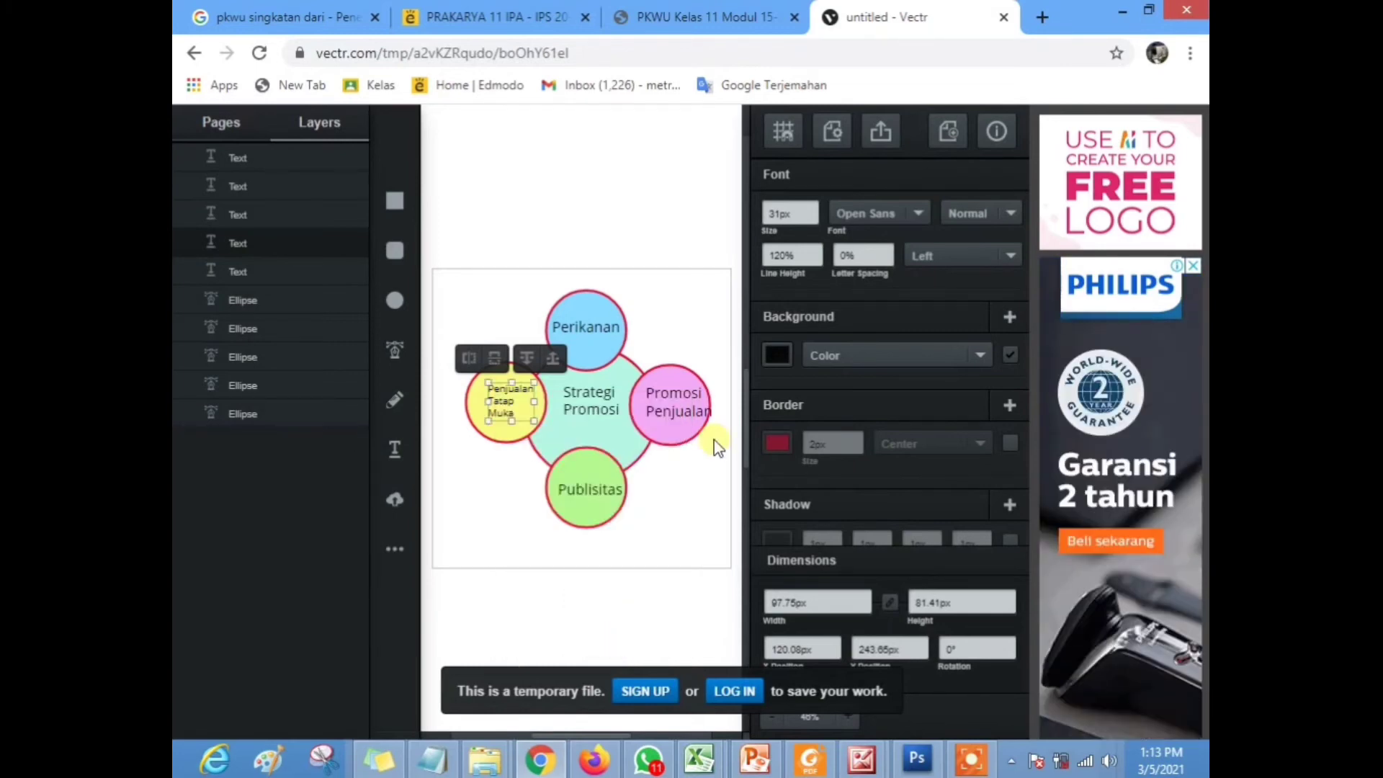
click(530, 360)
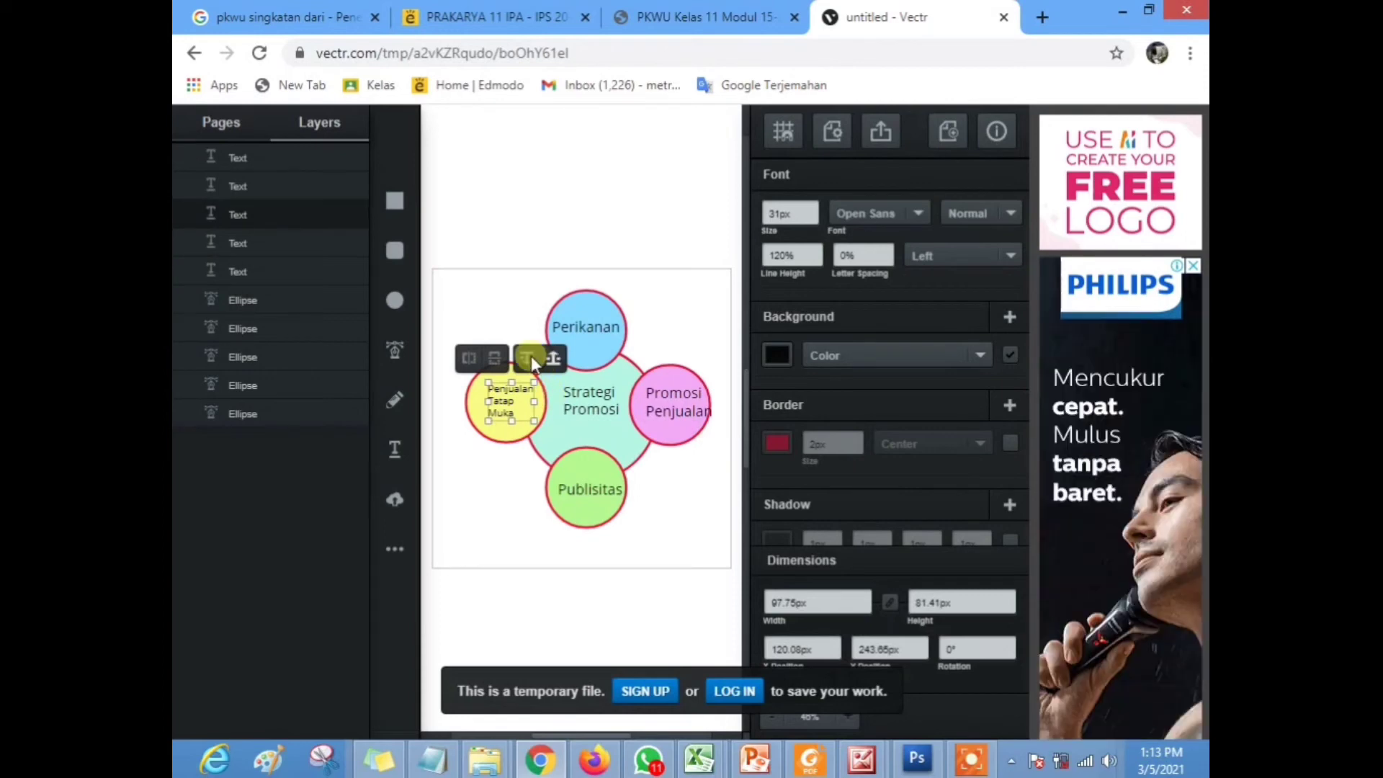
click(531, 359)
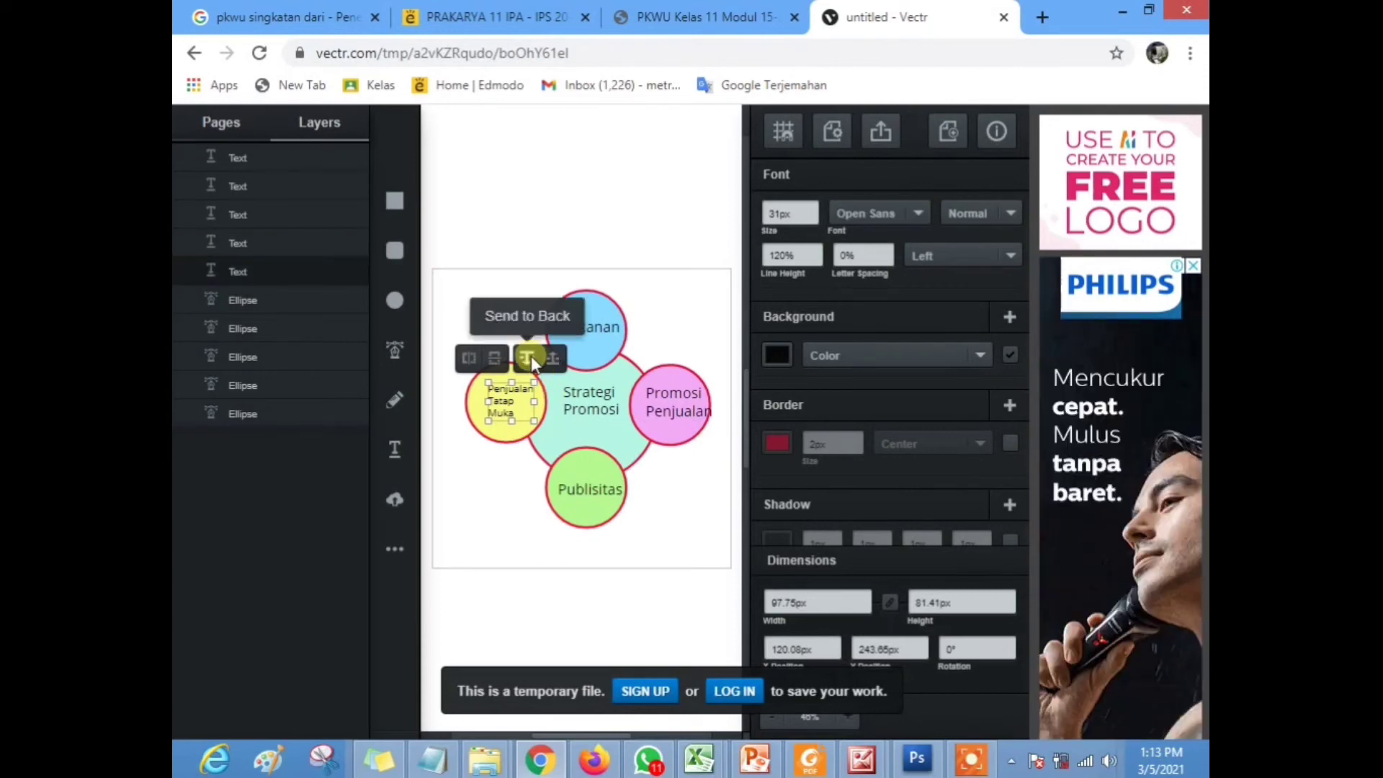
click(554, 360)
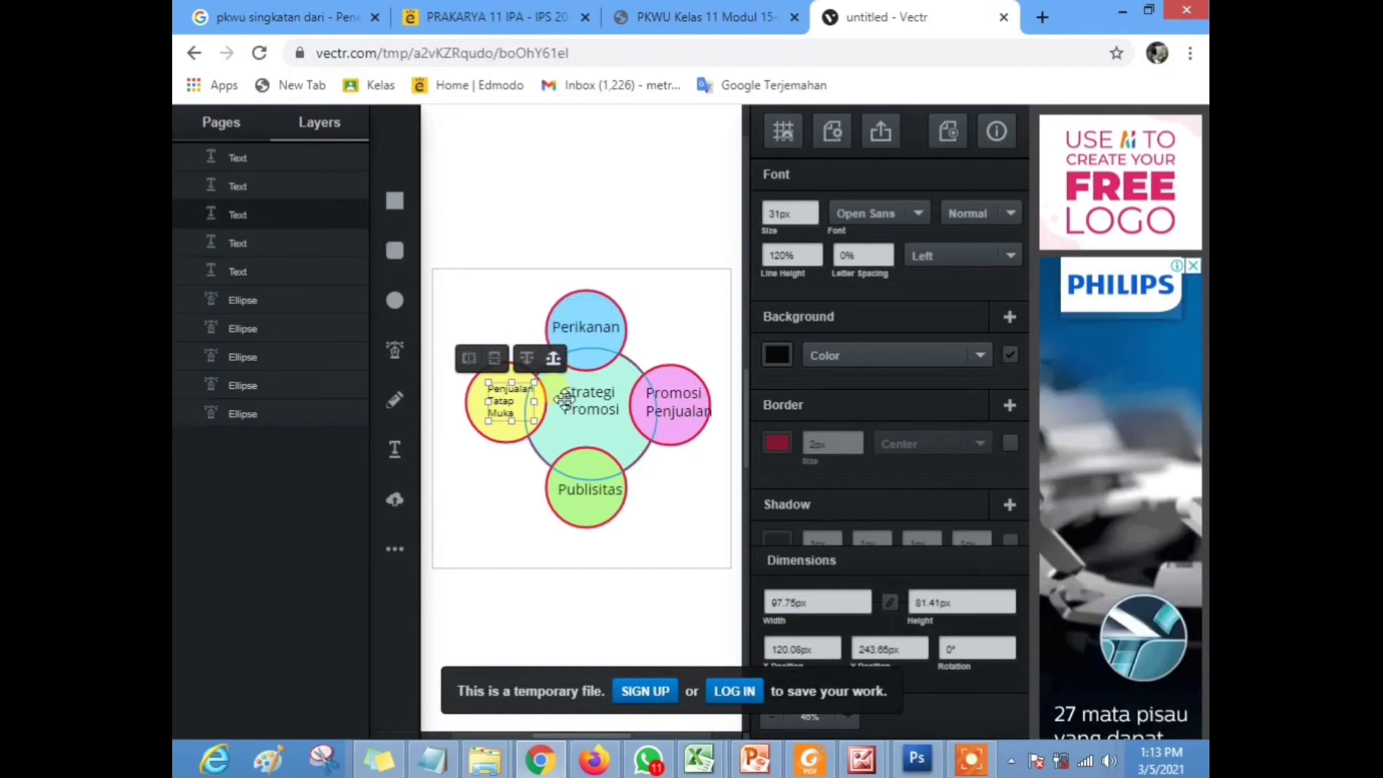
click(497, 529)
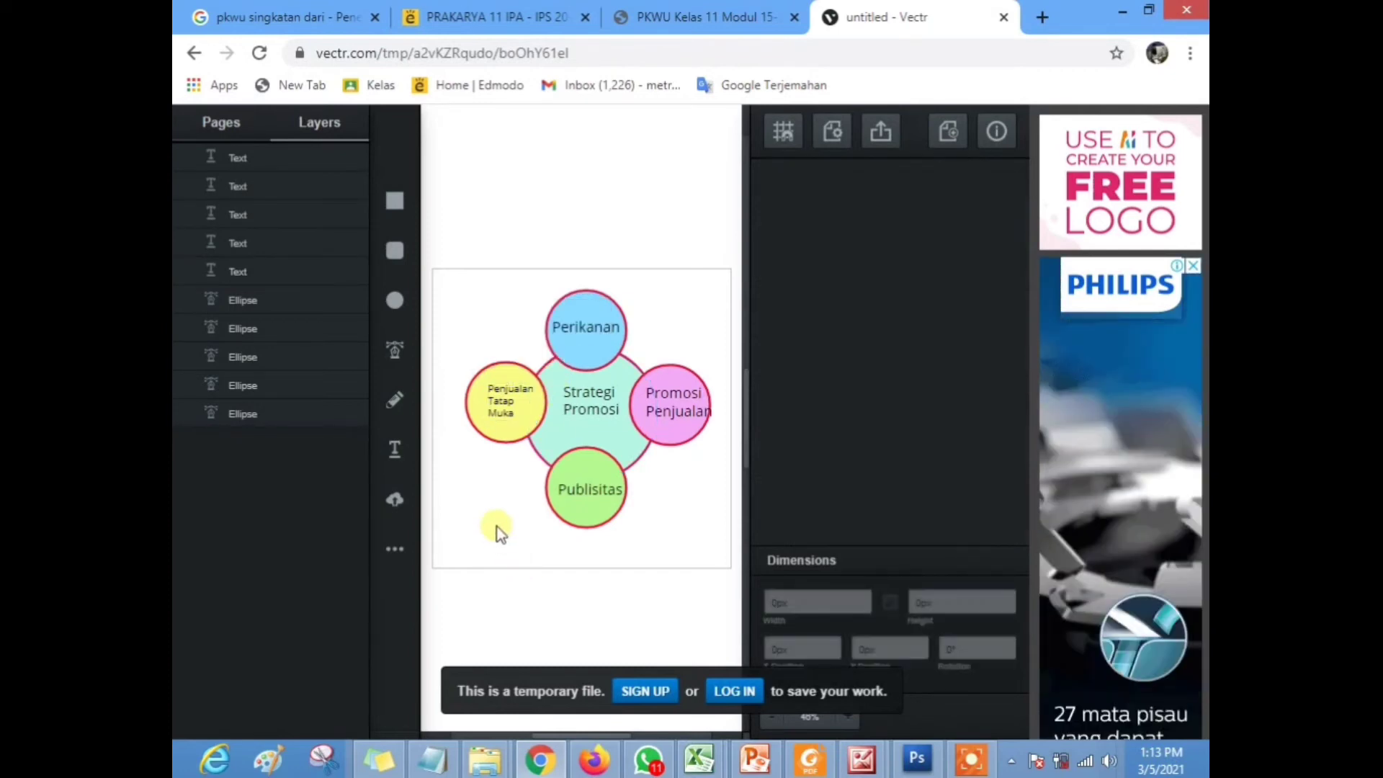
Export the page in jpg format and download the image
click(883, 131)
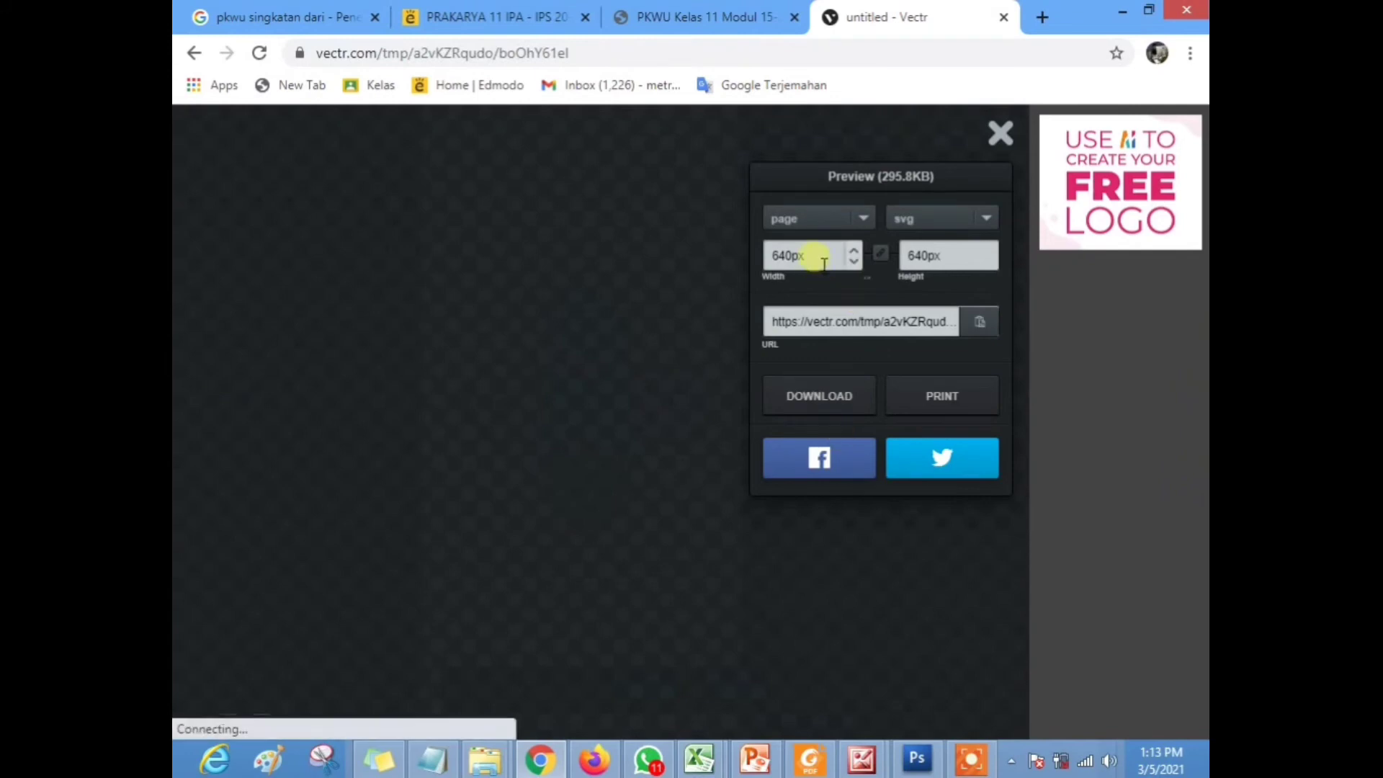
click(945, 217)
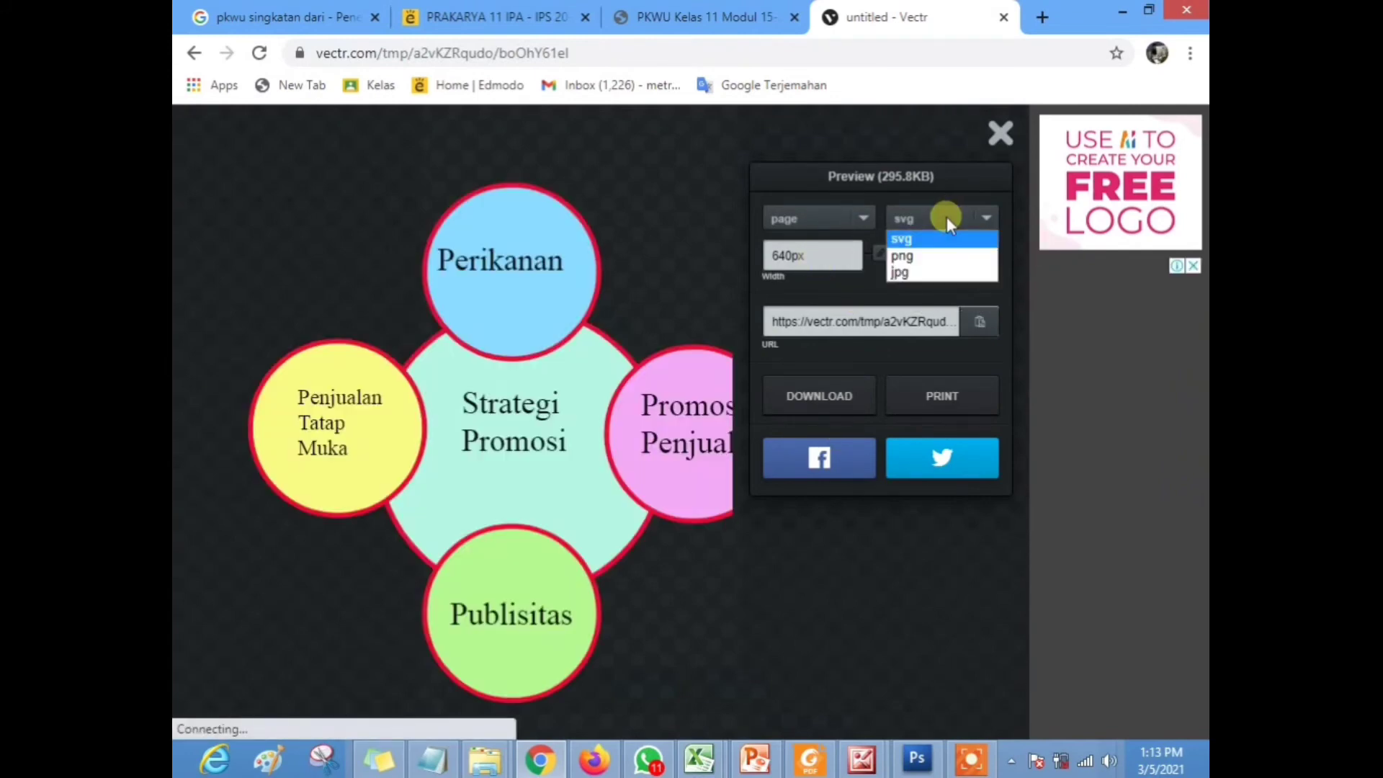
click(914, 273)
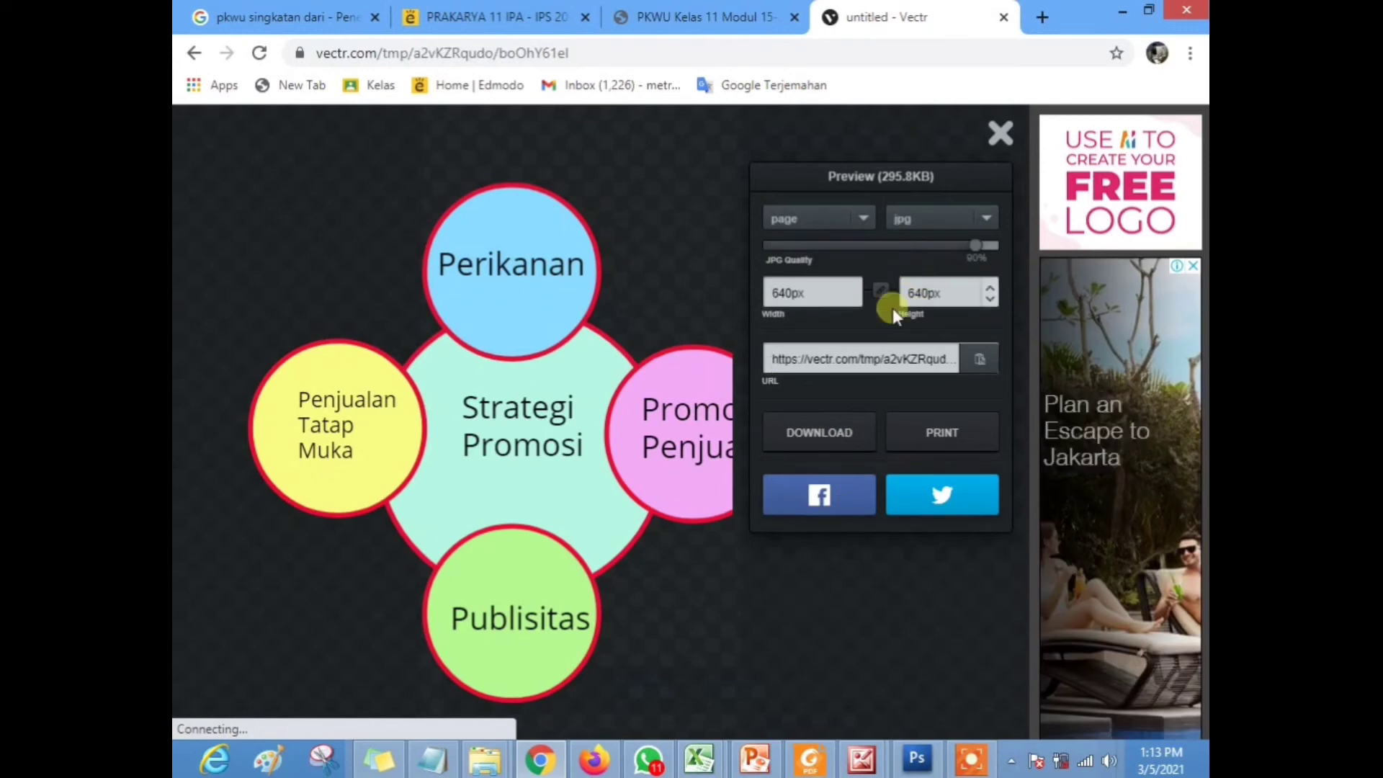
click(802, 431)
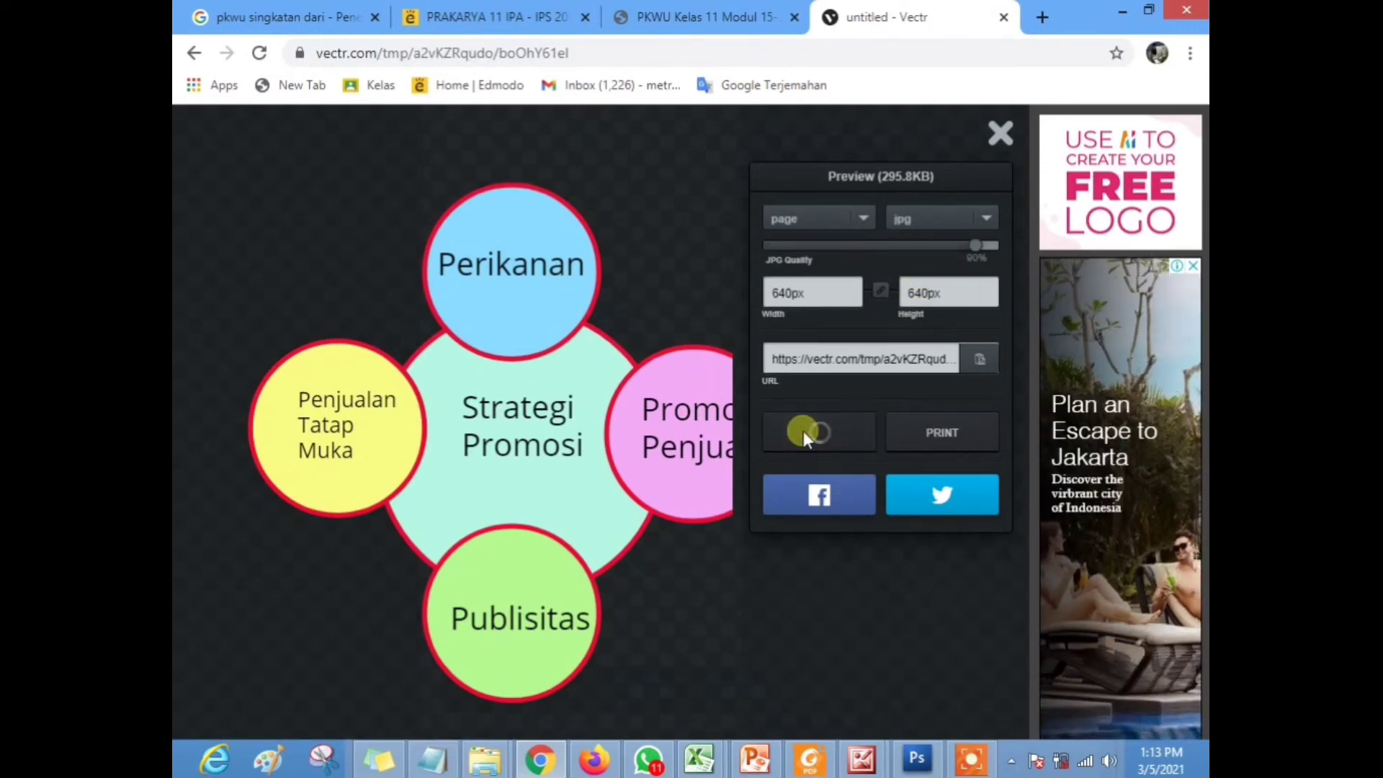